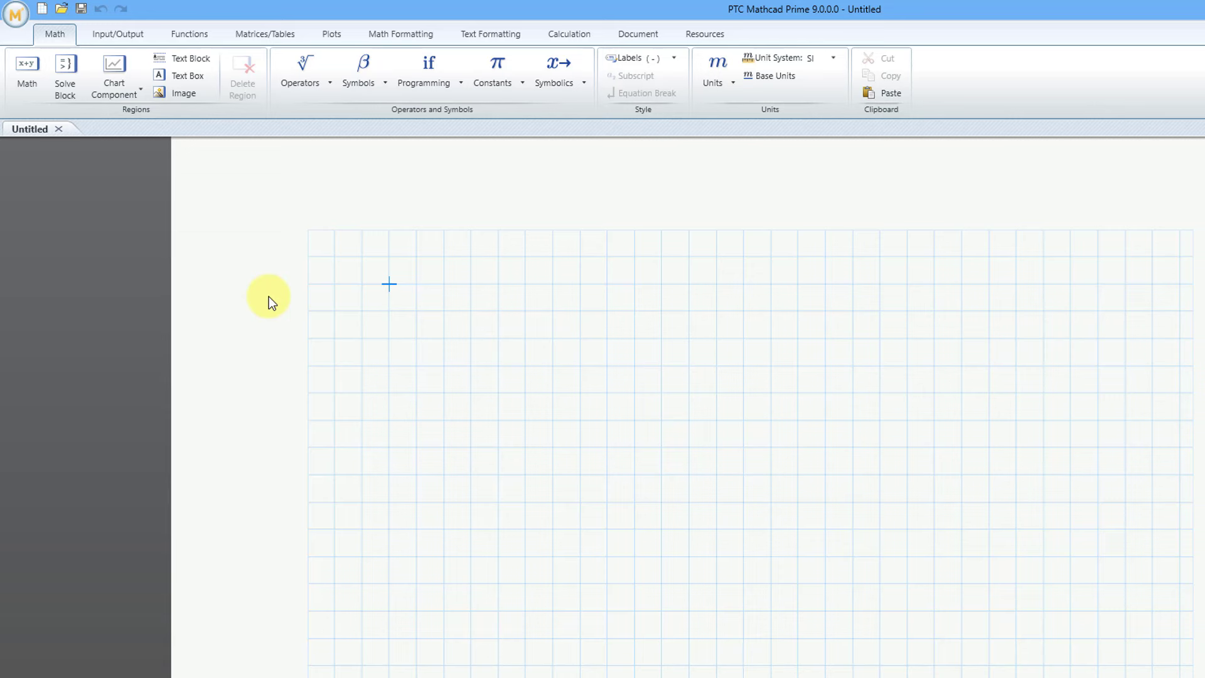
Define the function f(x) := 5 + 0.5 x + 2.5·sin(x) near the top of the worksheet
text(f(x)
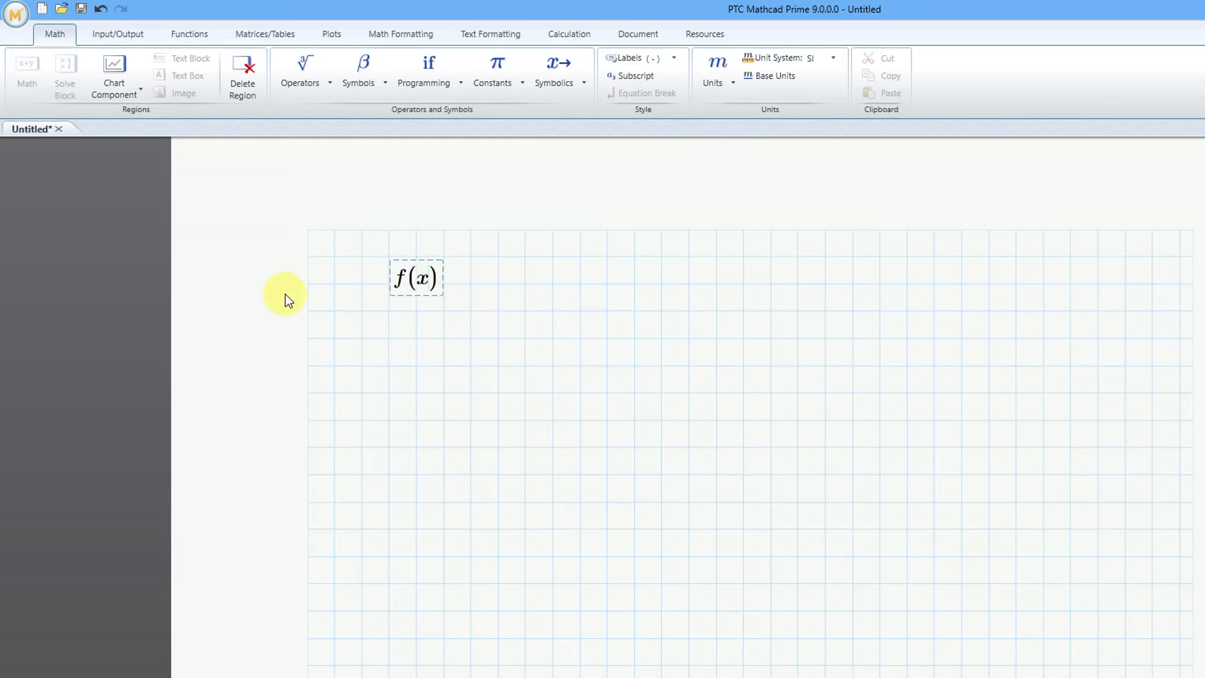
click(321, 85)
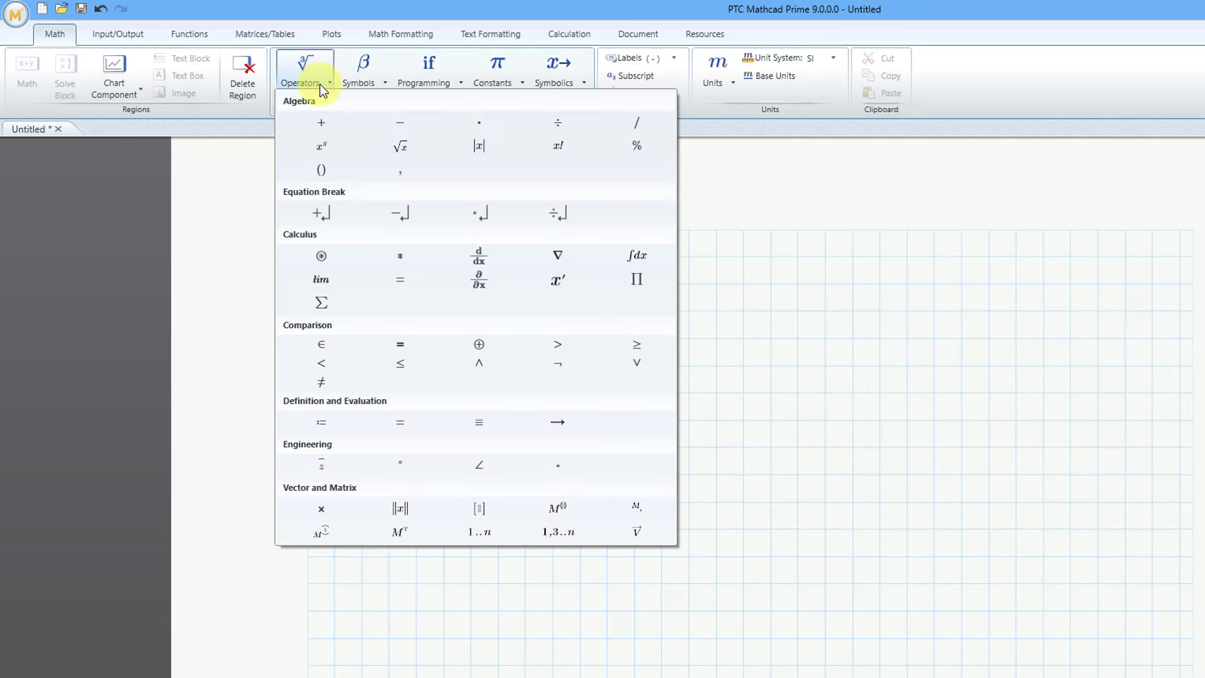
click(321, 423)
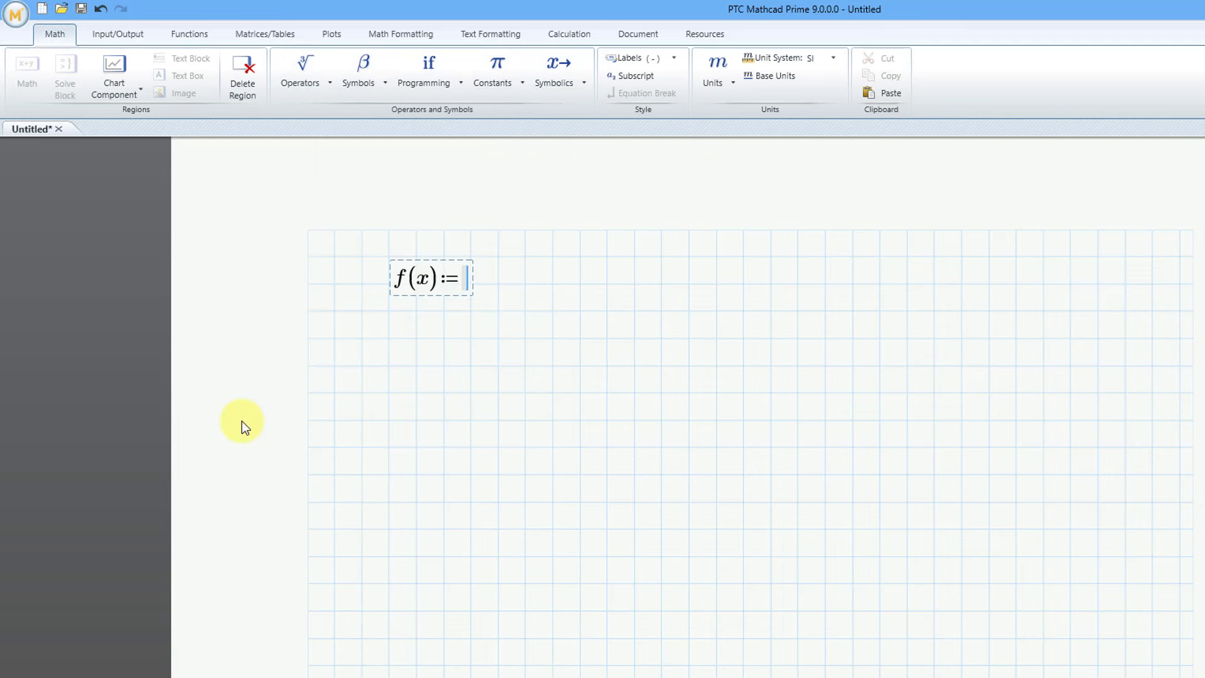
text(5)
text(+)
text(0.5)
text(*x+)
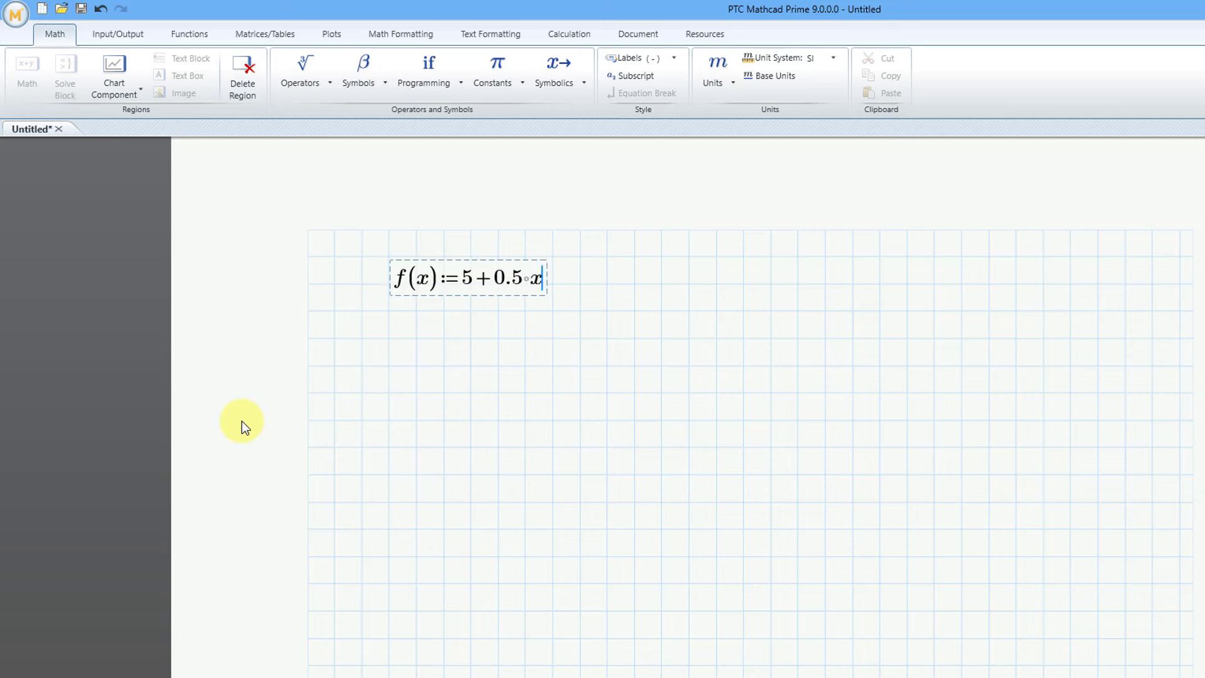
text(2.5)
text(*si)
text(n(x)
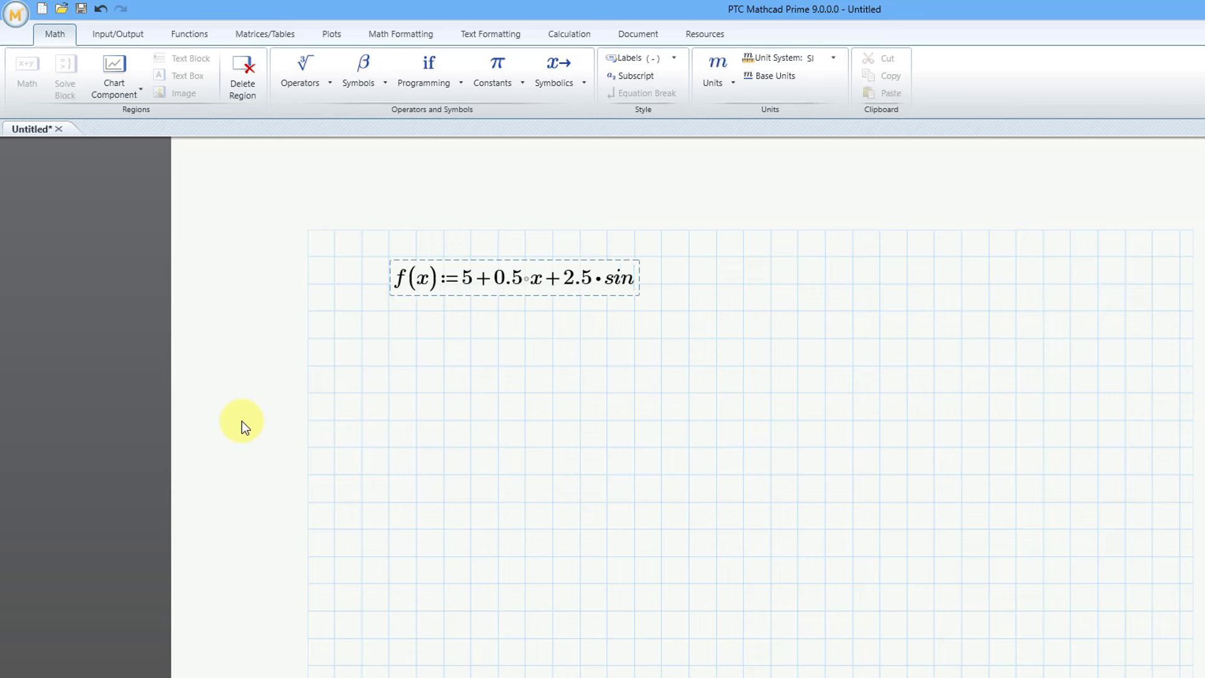
key(Return)
key(Return)
key(Return)
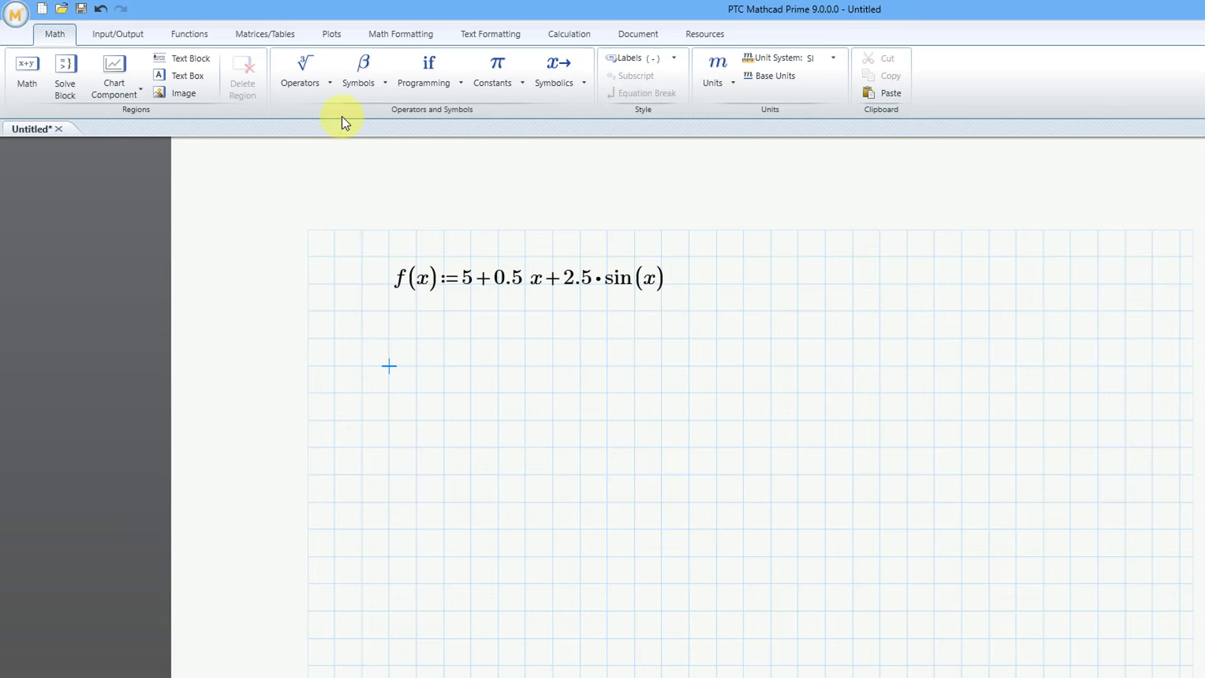
Insert an XY plot below the function definition
click(332, 35)
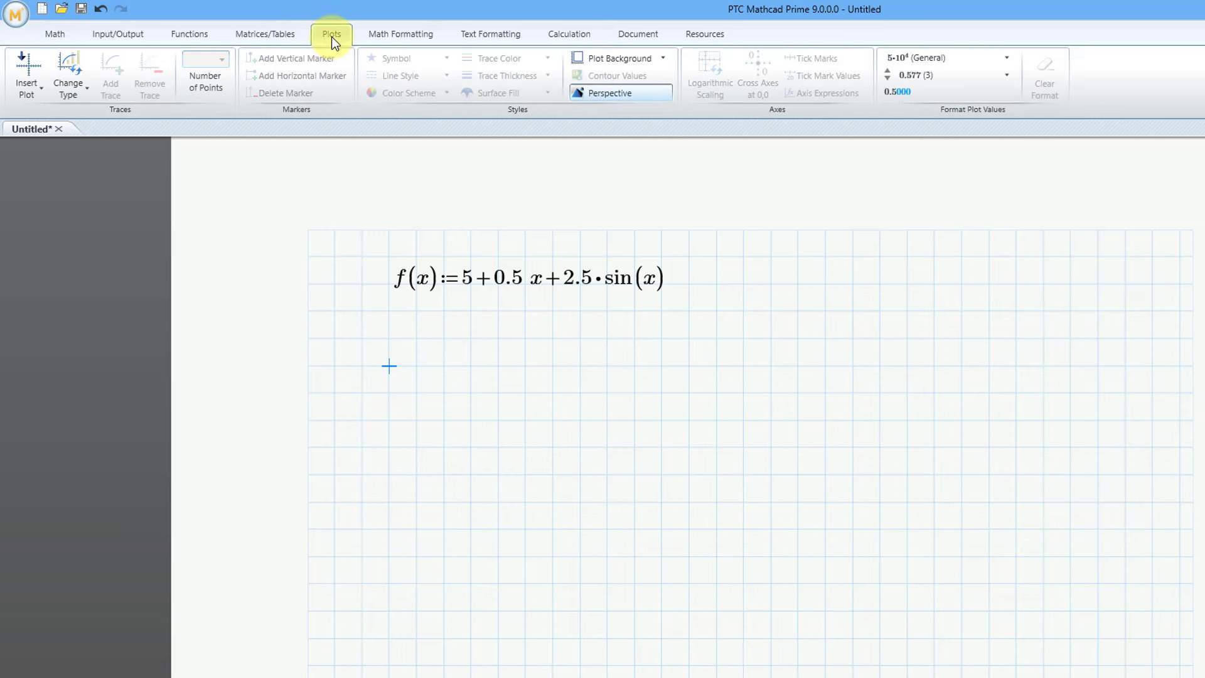
click(39, 93)
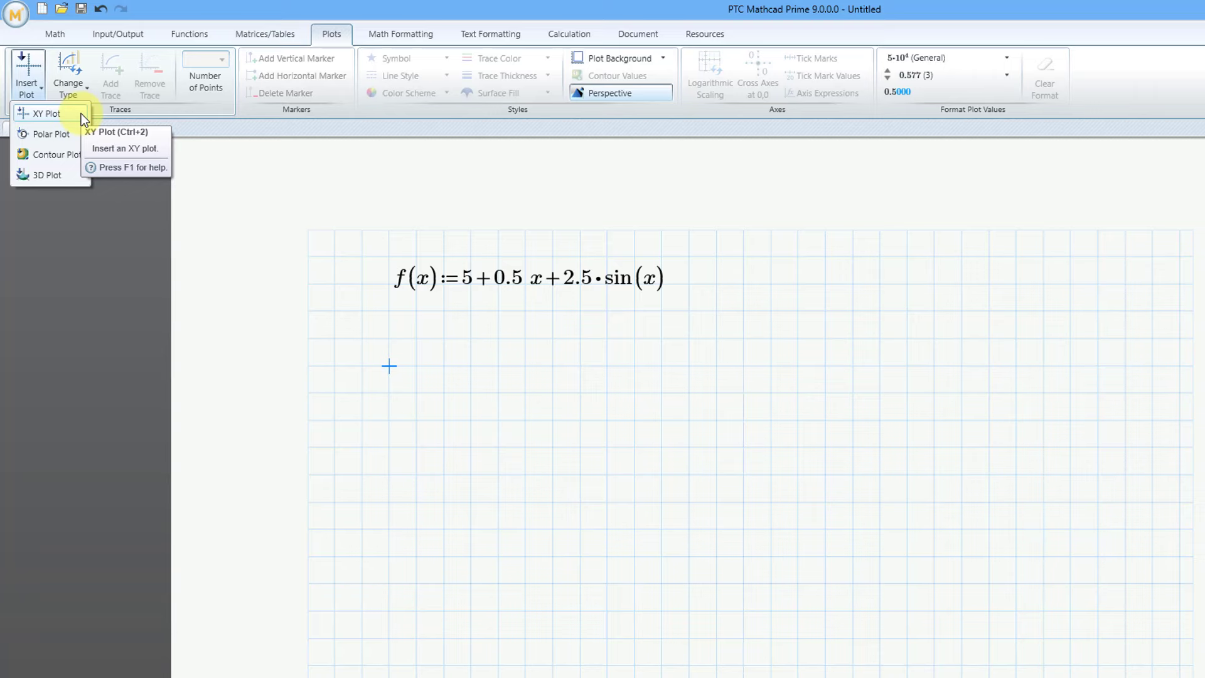
click(81, 114)
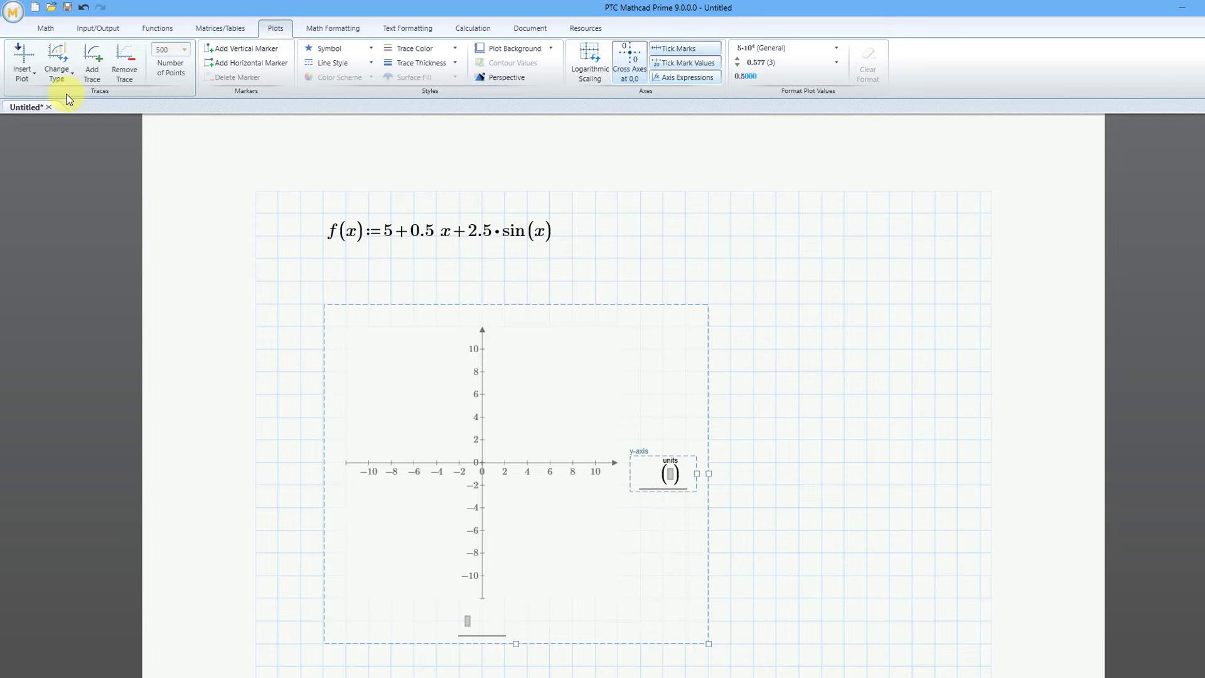
Plot f(w) on the y-axis against w on the x-axis
text(f)
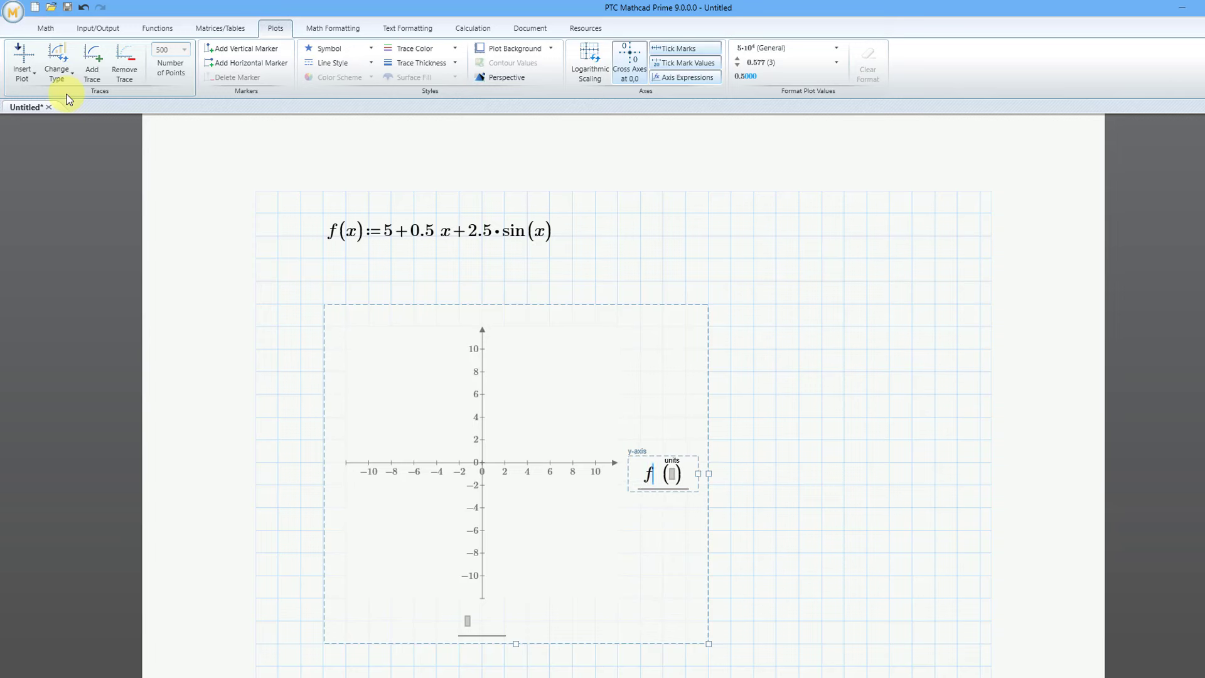
text(()
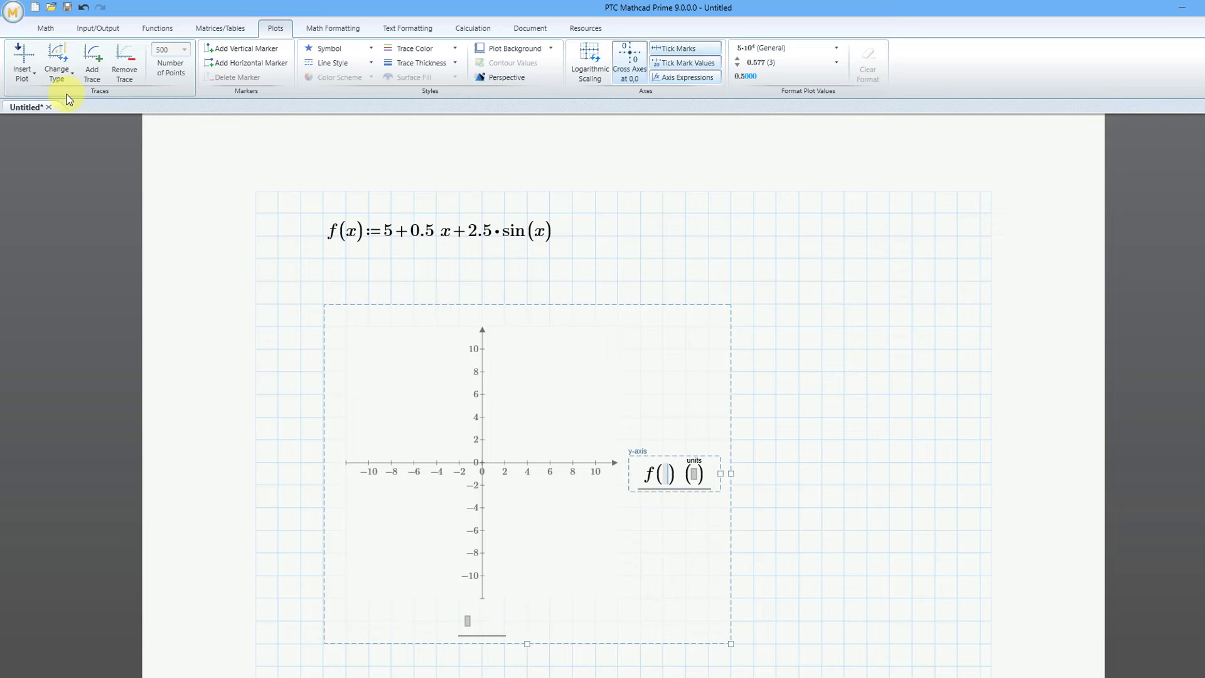
text(w)
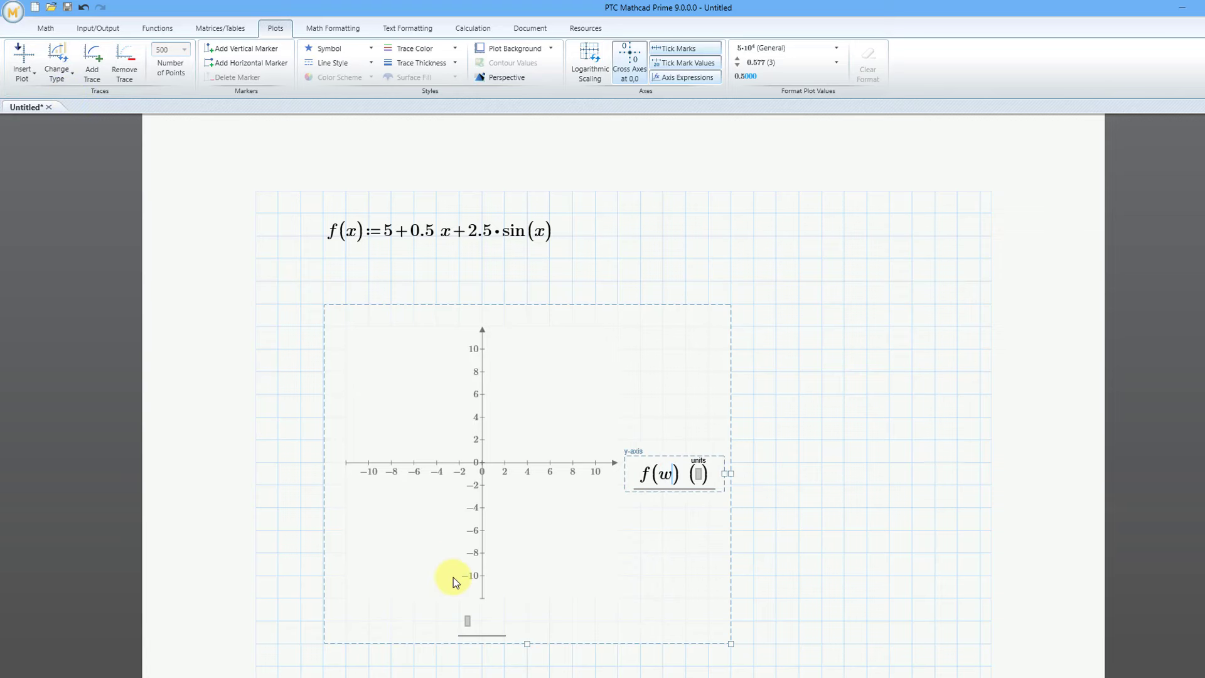
click(467, 624)
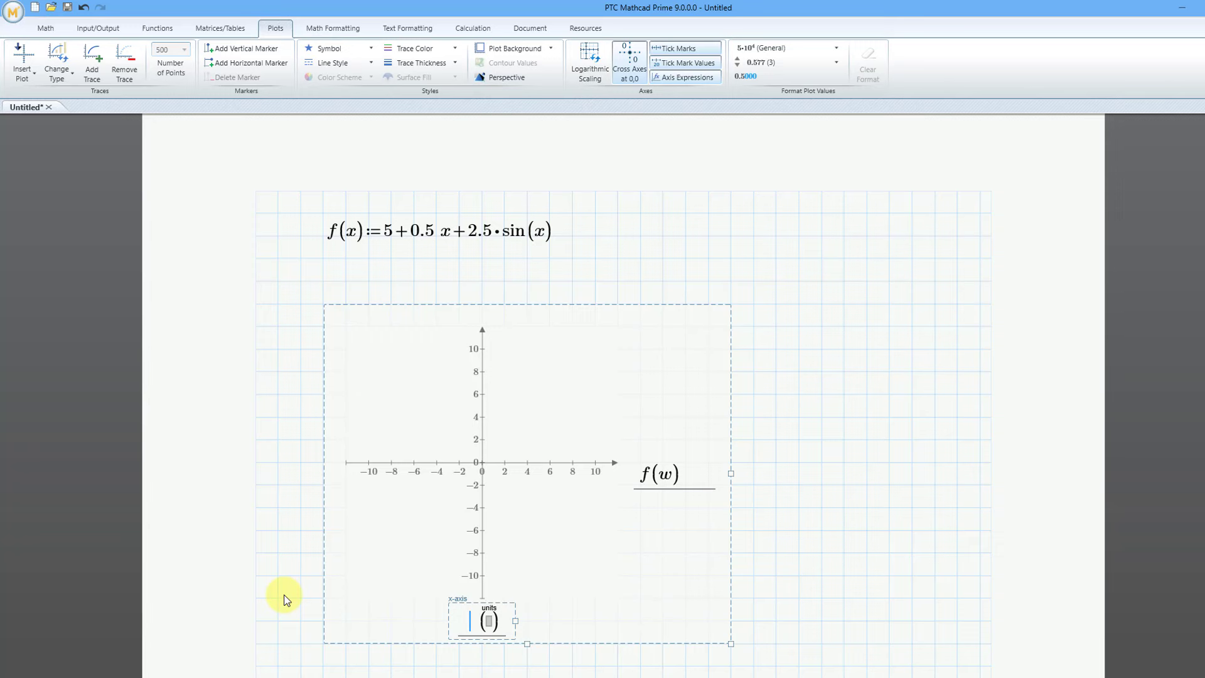
text(w)
click(866, 513)
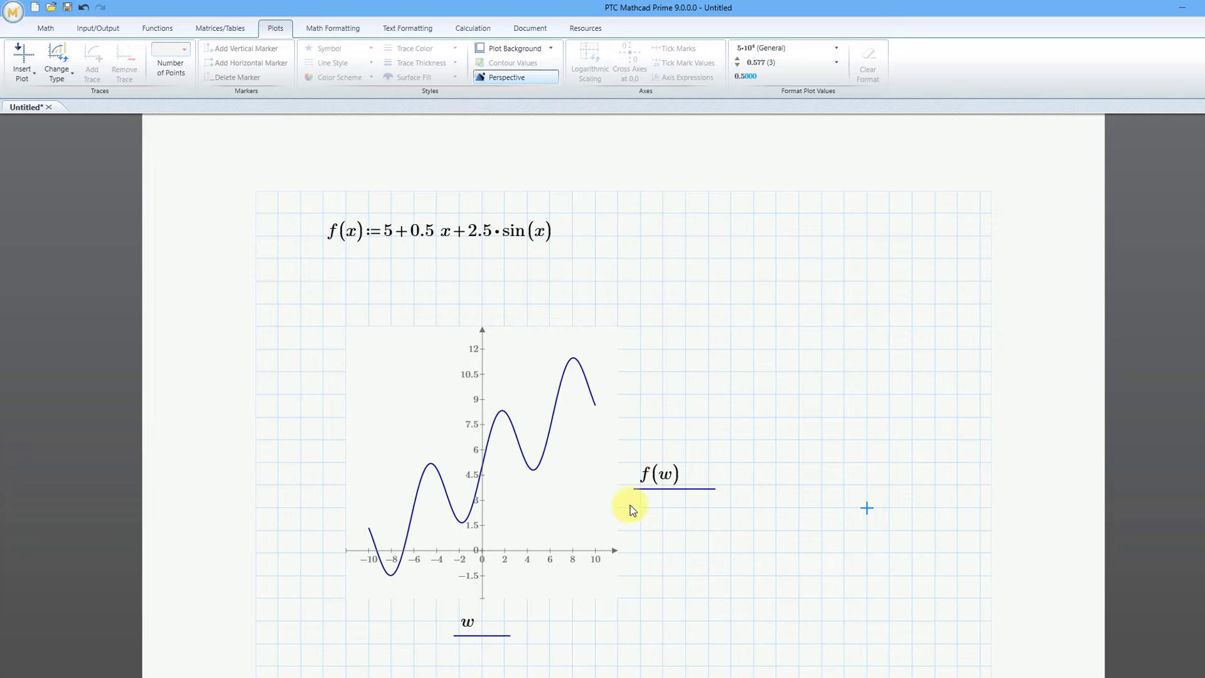
Enlarge the plot region, widening it to nearly the grid's full width and making it slightly taller
click(604, 502)
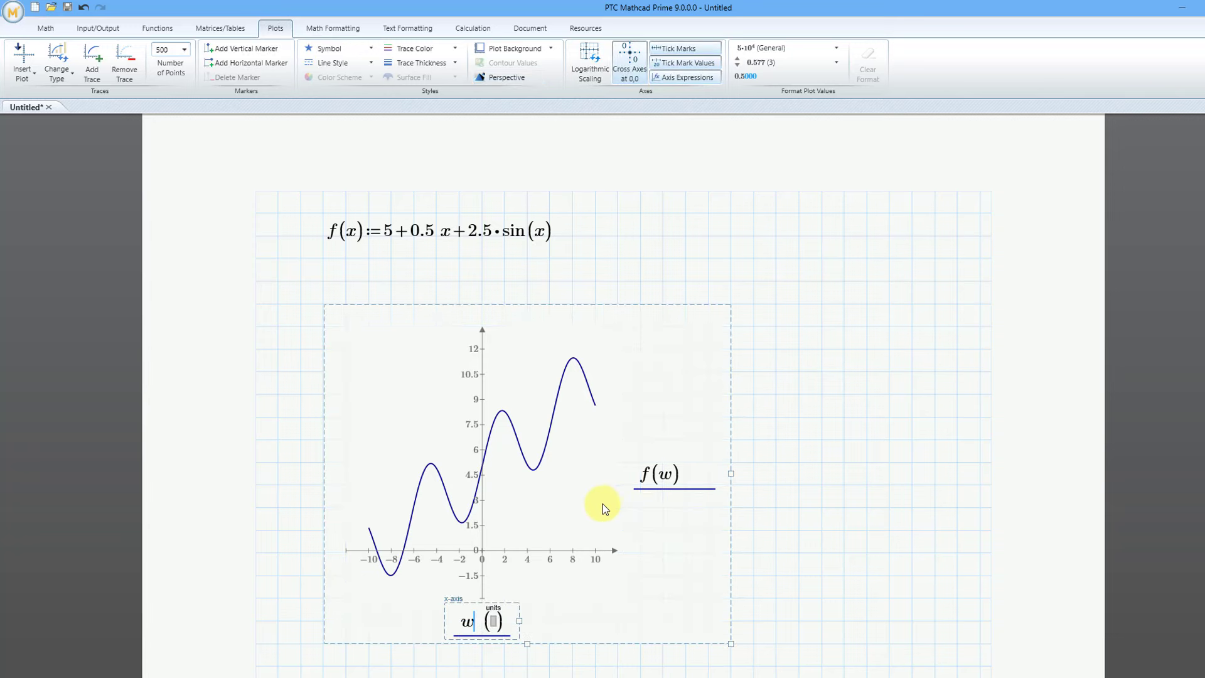
drag(734, 473, 957, 475)
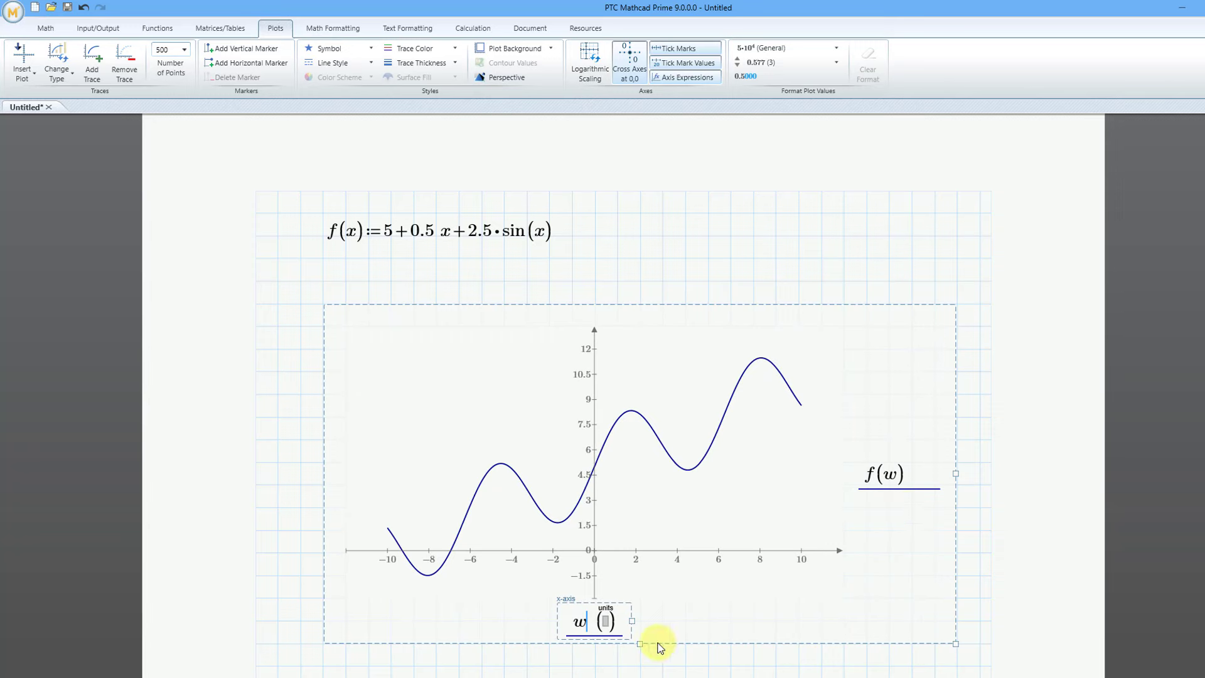
drag(640, 644, 641, 660)
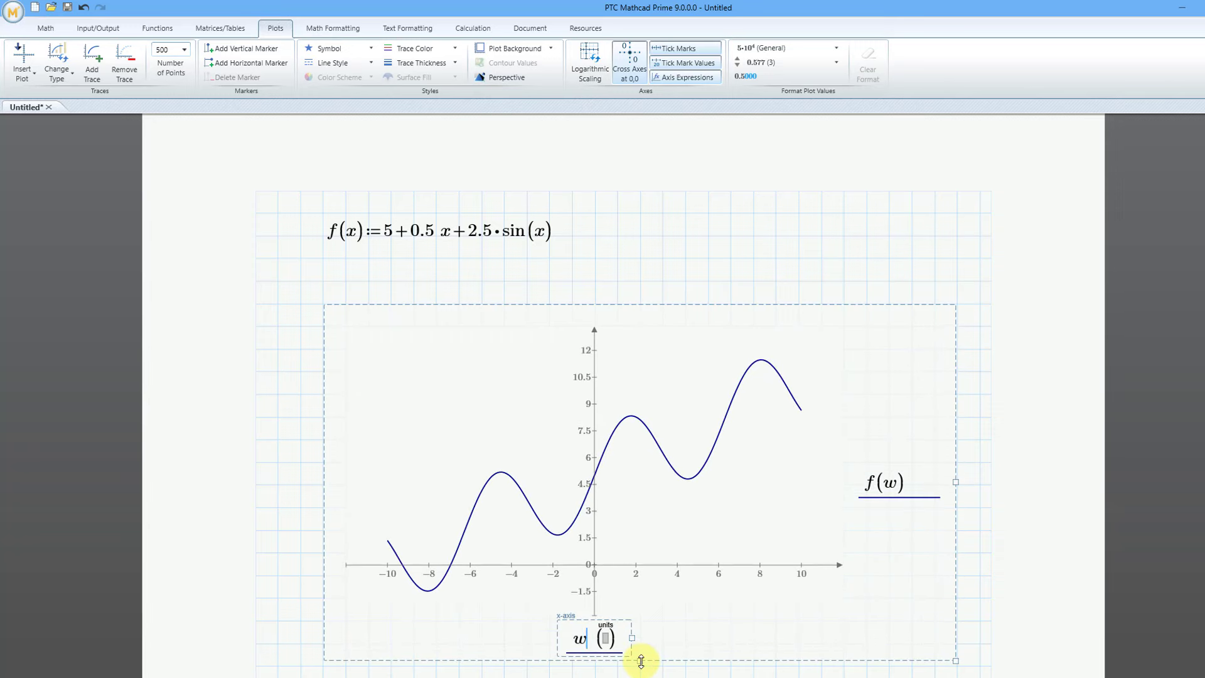
click(730, 281)
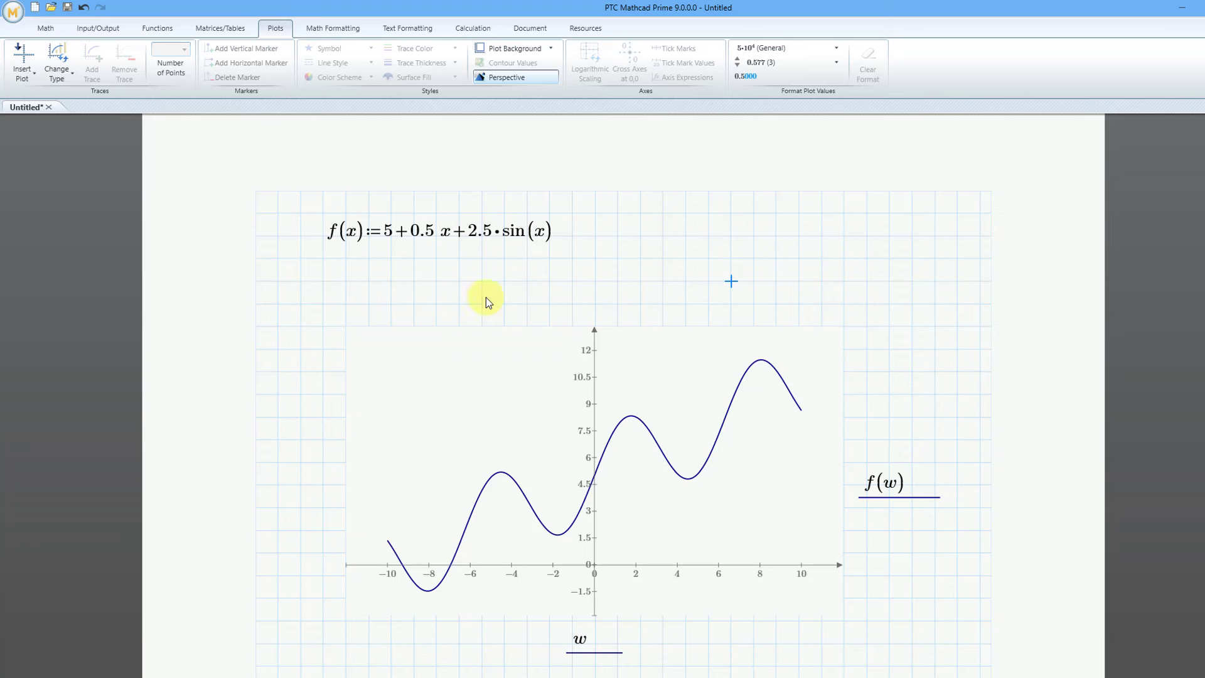
Define a stepped range variable r := -25, -24.95..25 between the function definition and the plot
click(323, 281)
text(r)
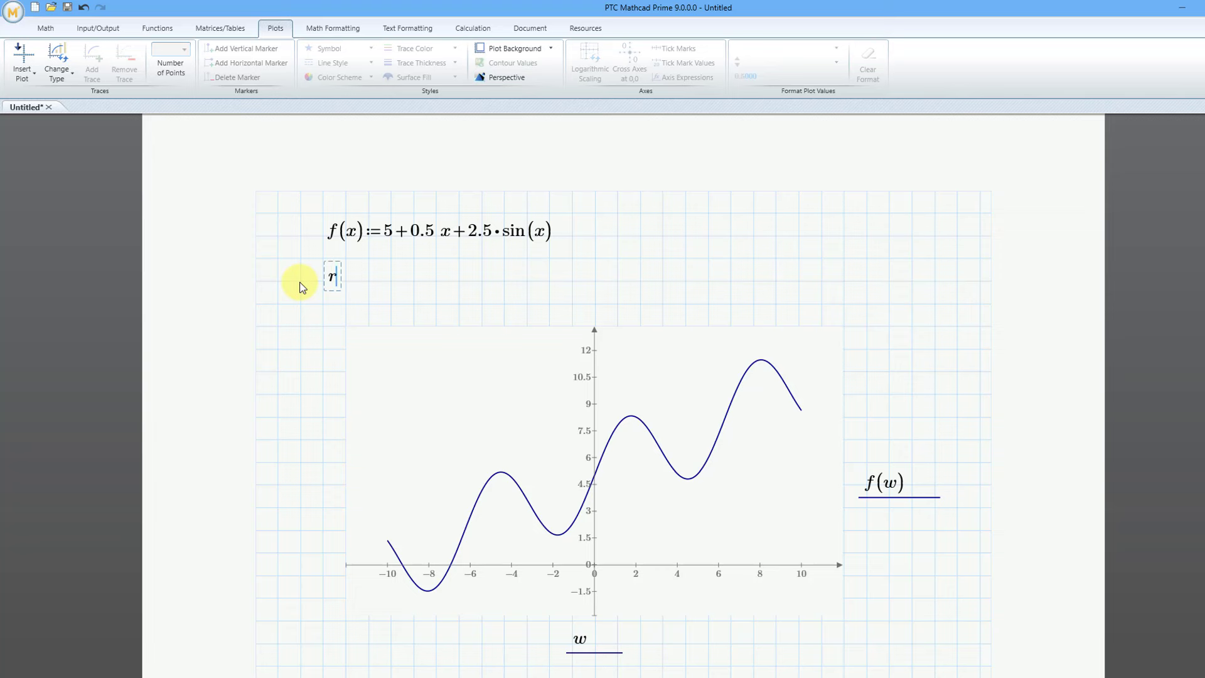
text(:=)
click(43, 29)
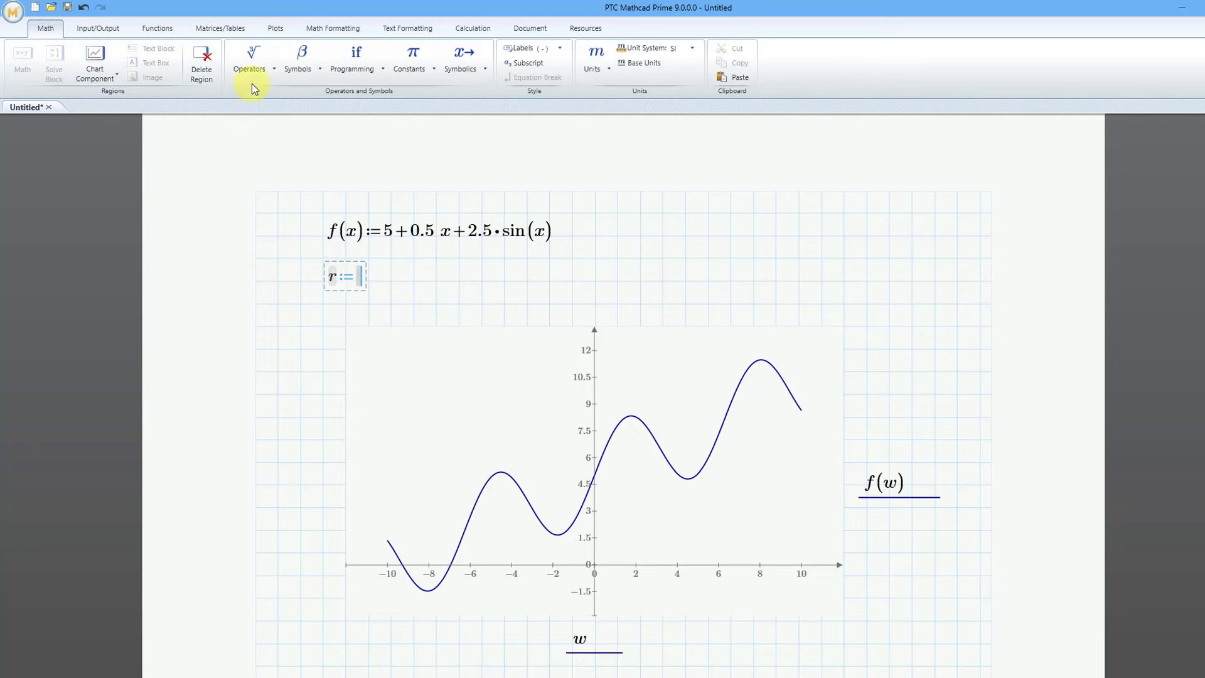
click(254, 63)
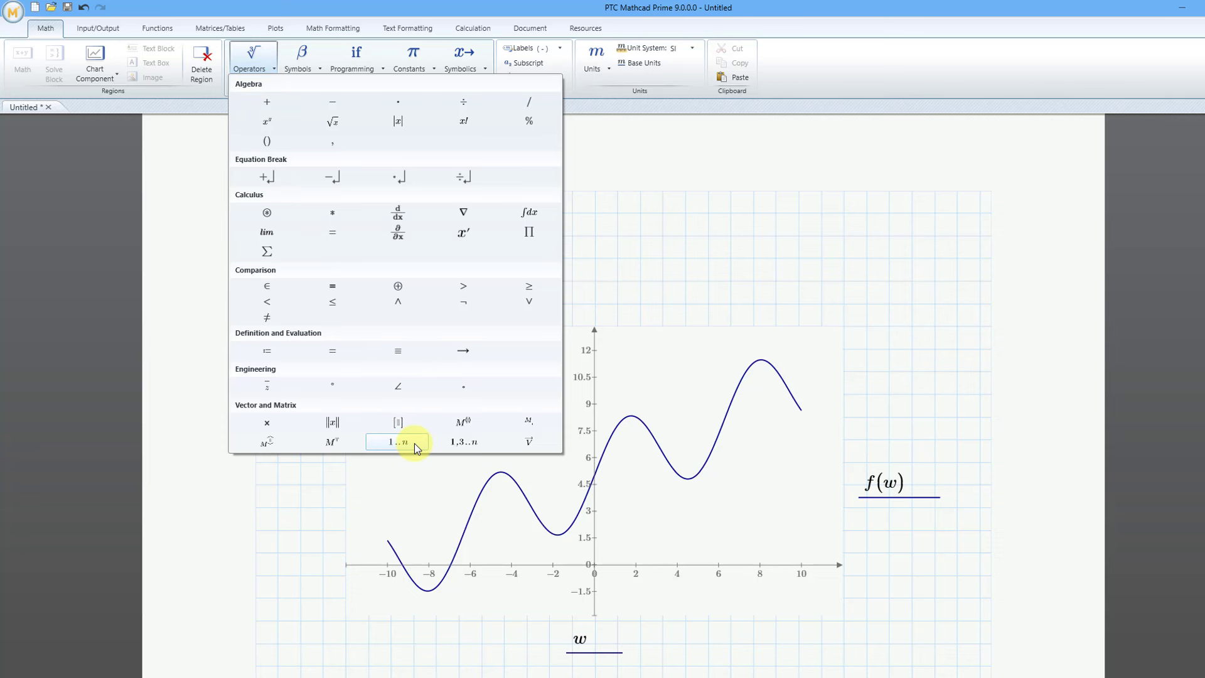
click(456, 441)
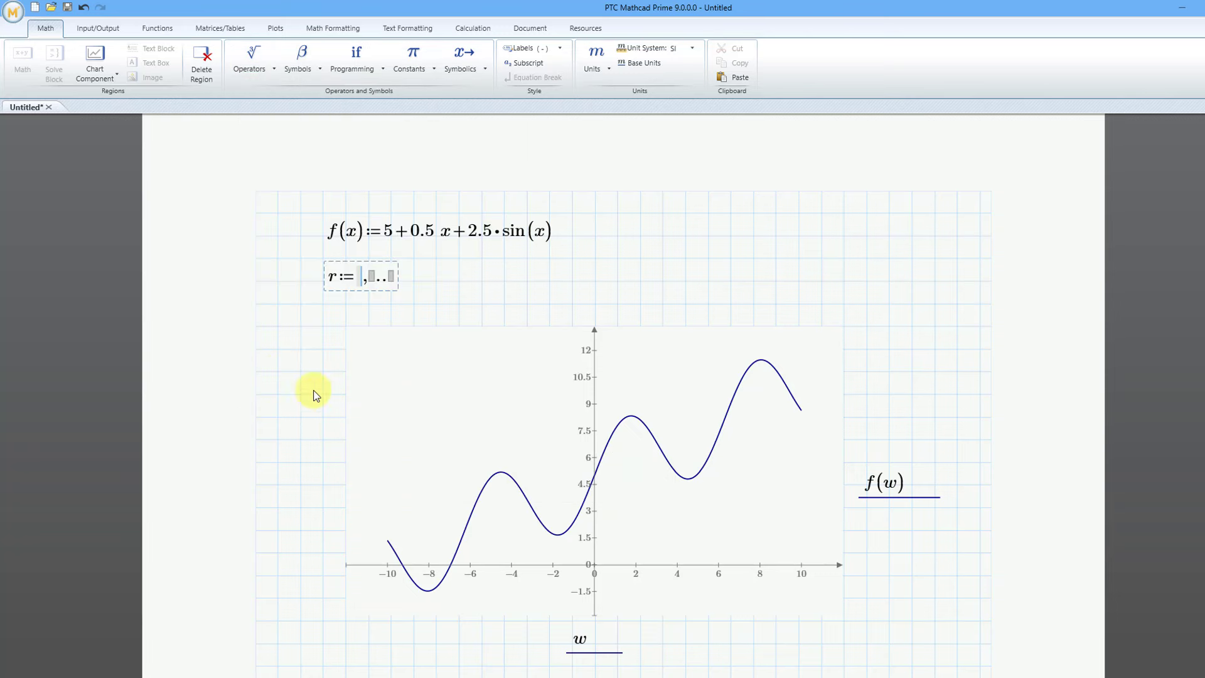
text(-25)
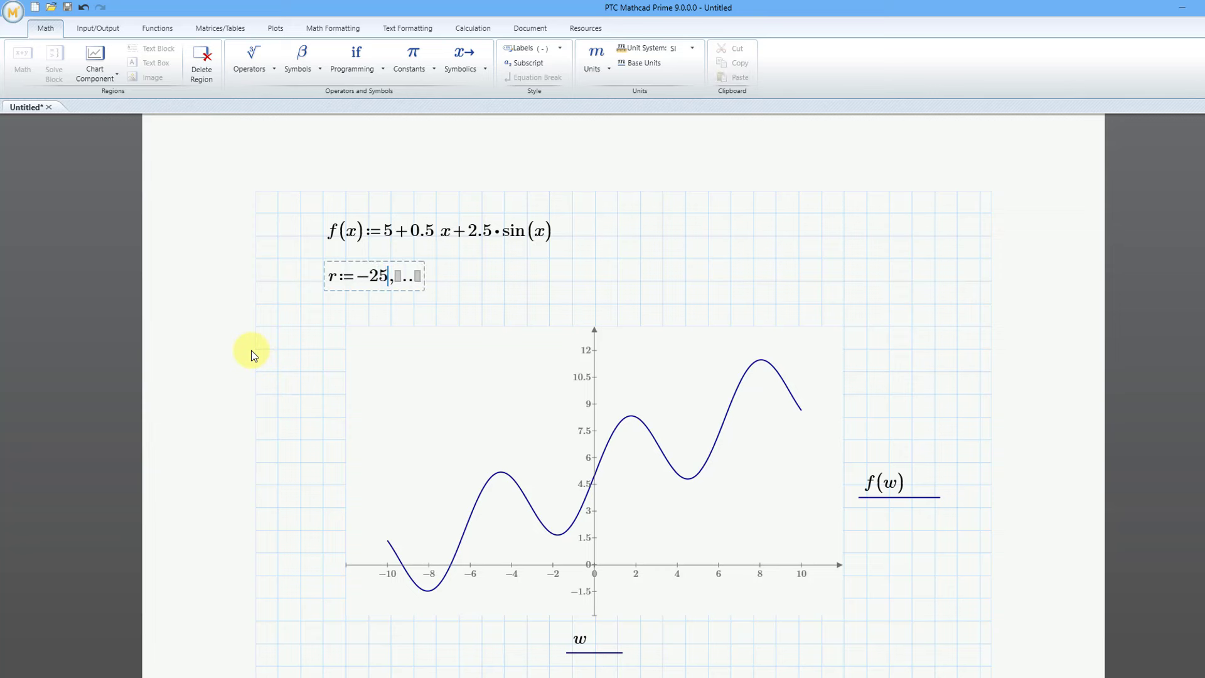
key(Tab)
text(-24)
text(.95)
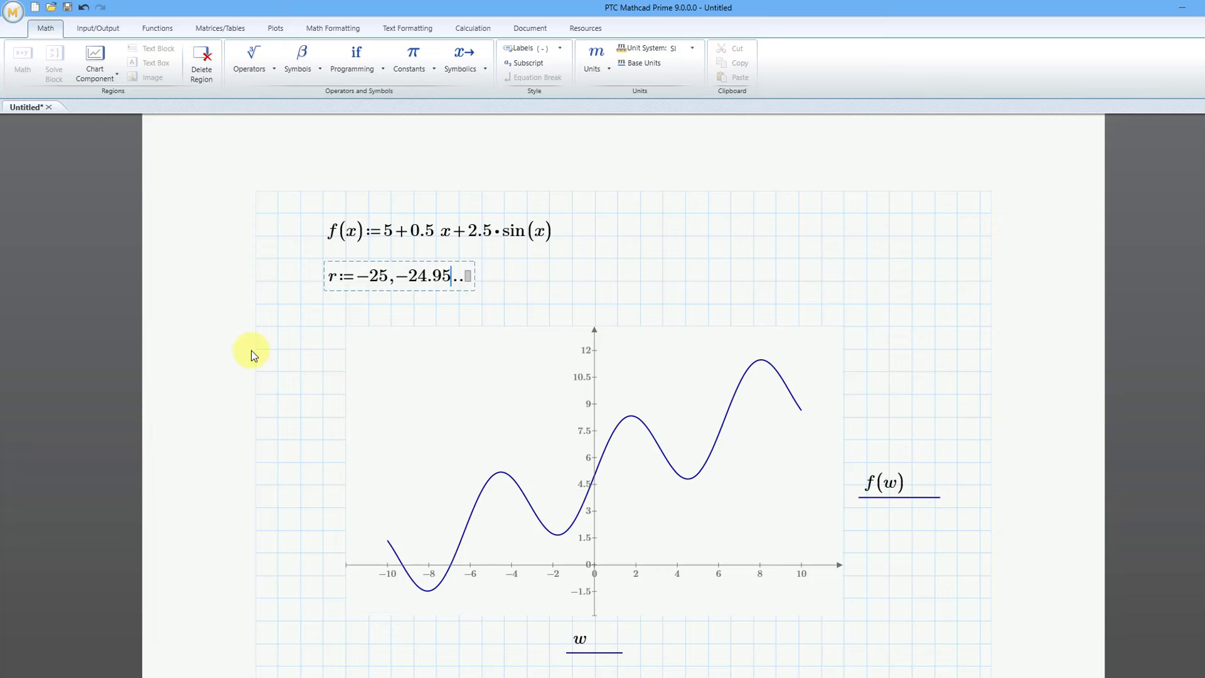
key(Tab)
text(25)
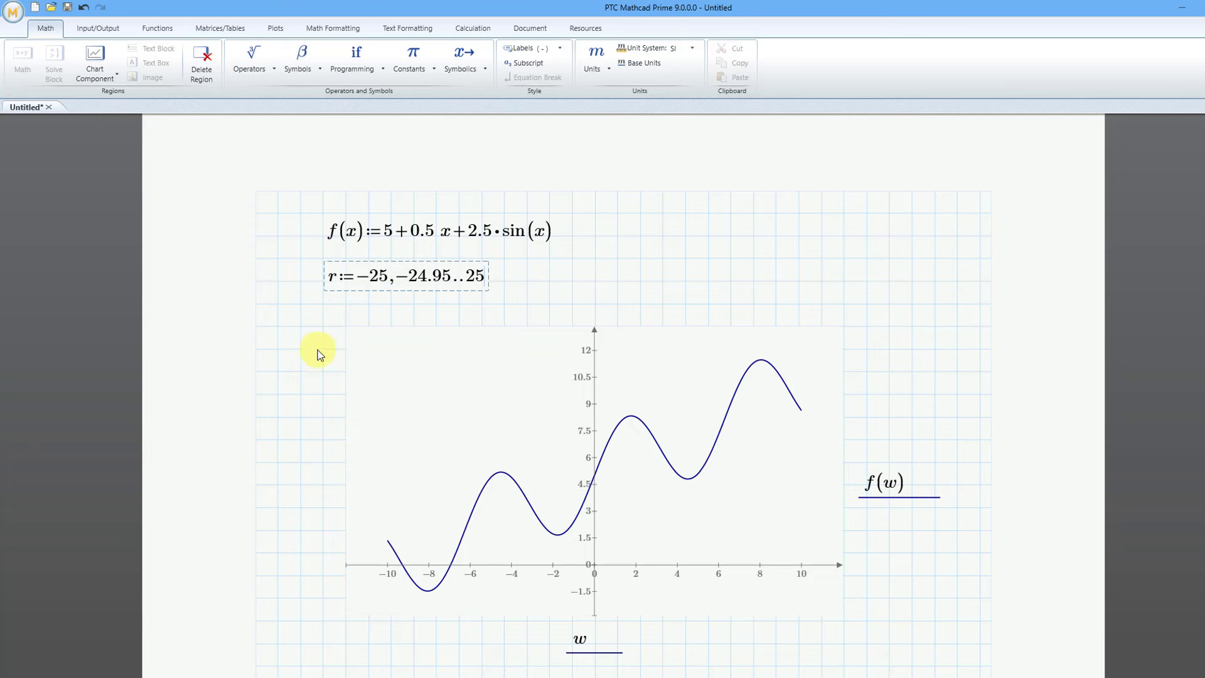
click(683, 283)
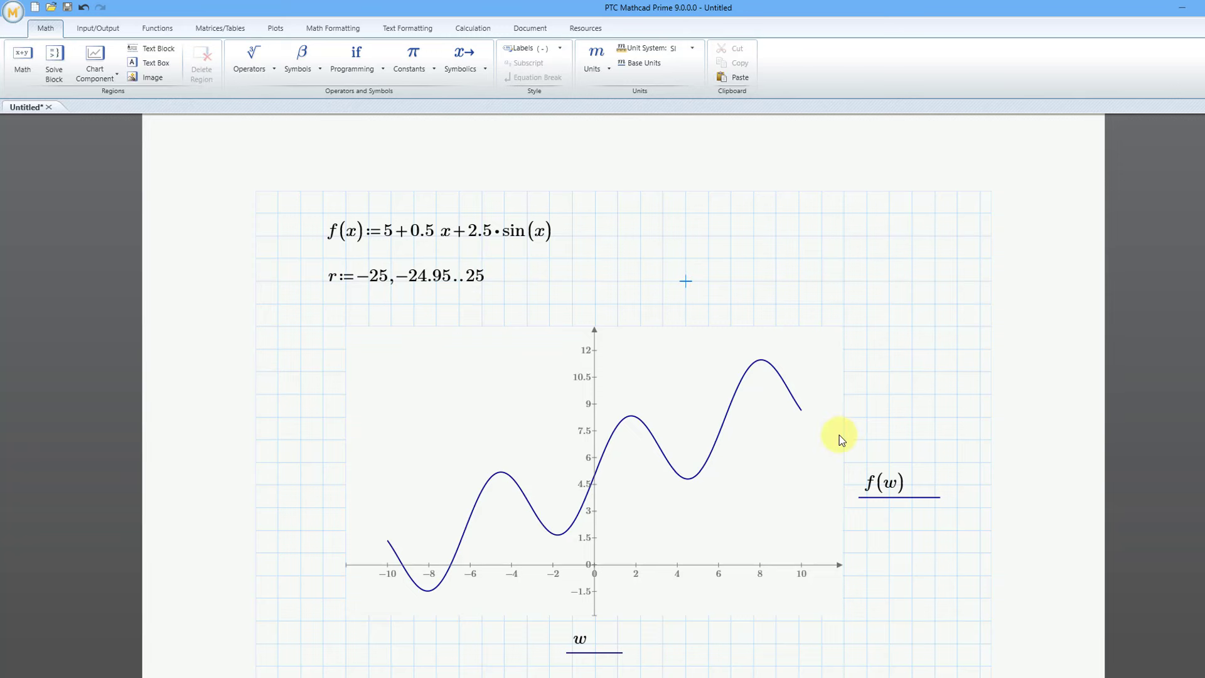
Replace w with r in both axis expressions so the plot shows f(r) against r
click(897, 482)
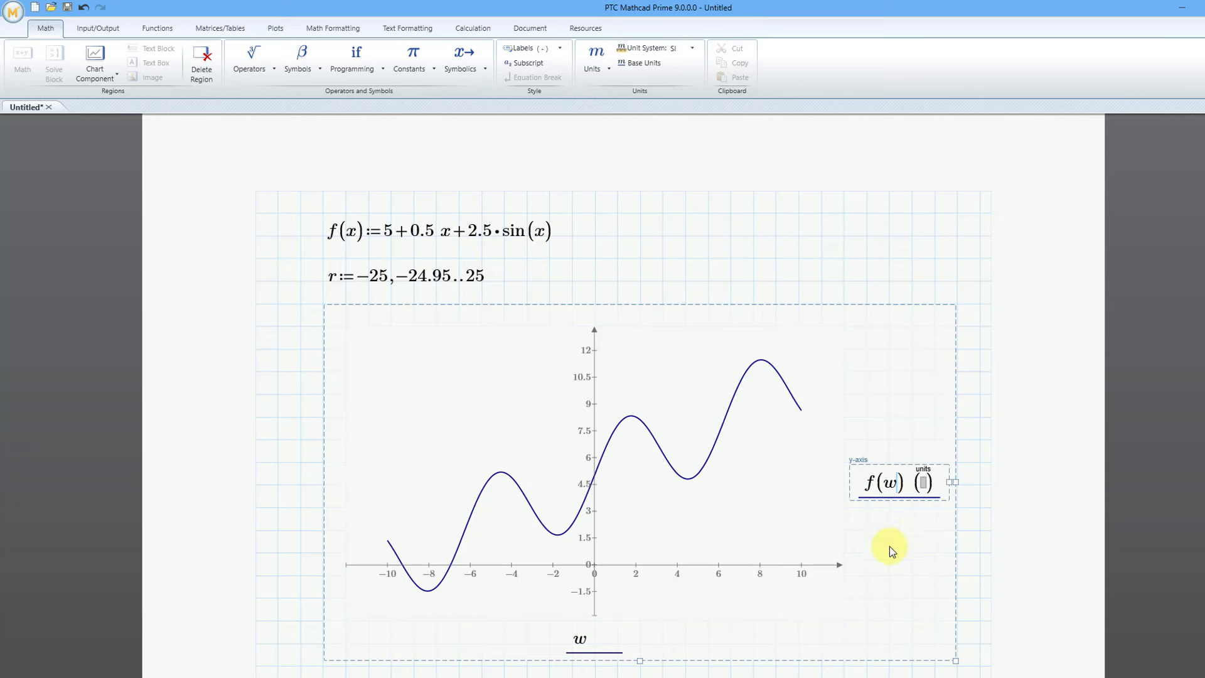
key(BackSpace)
text(r)
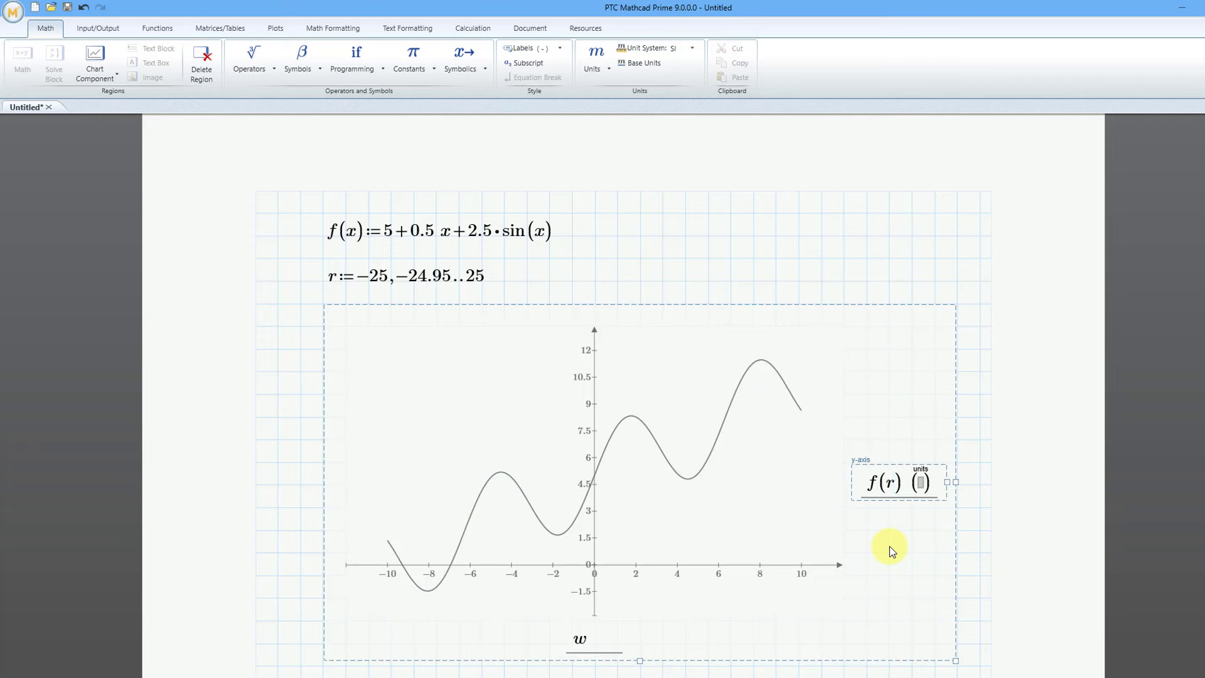
click(589, 639)
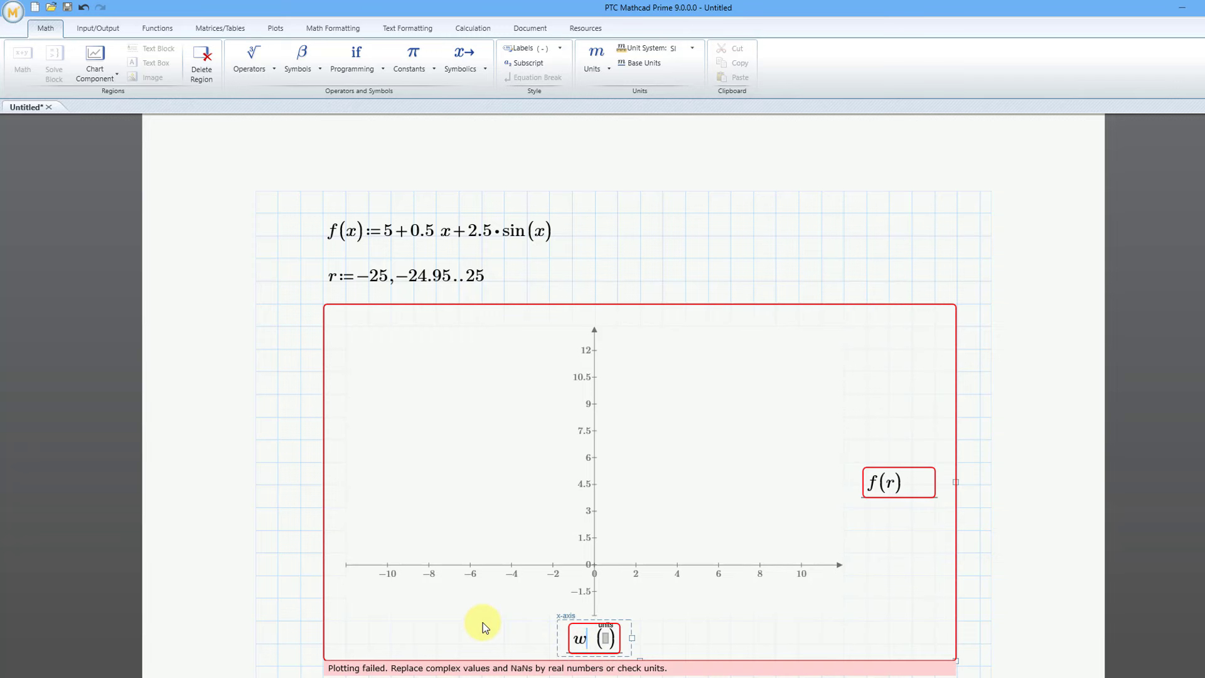
key(BackSpace)
text(r)
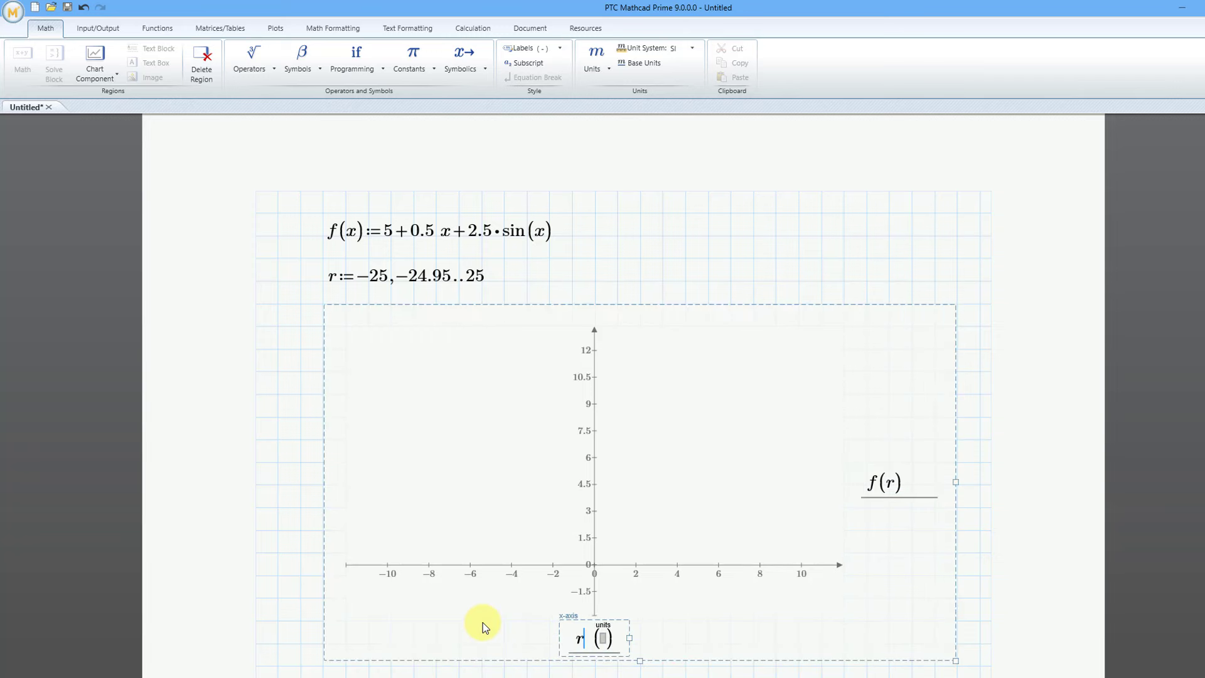
click(684, 283)
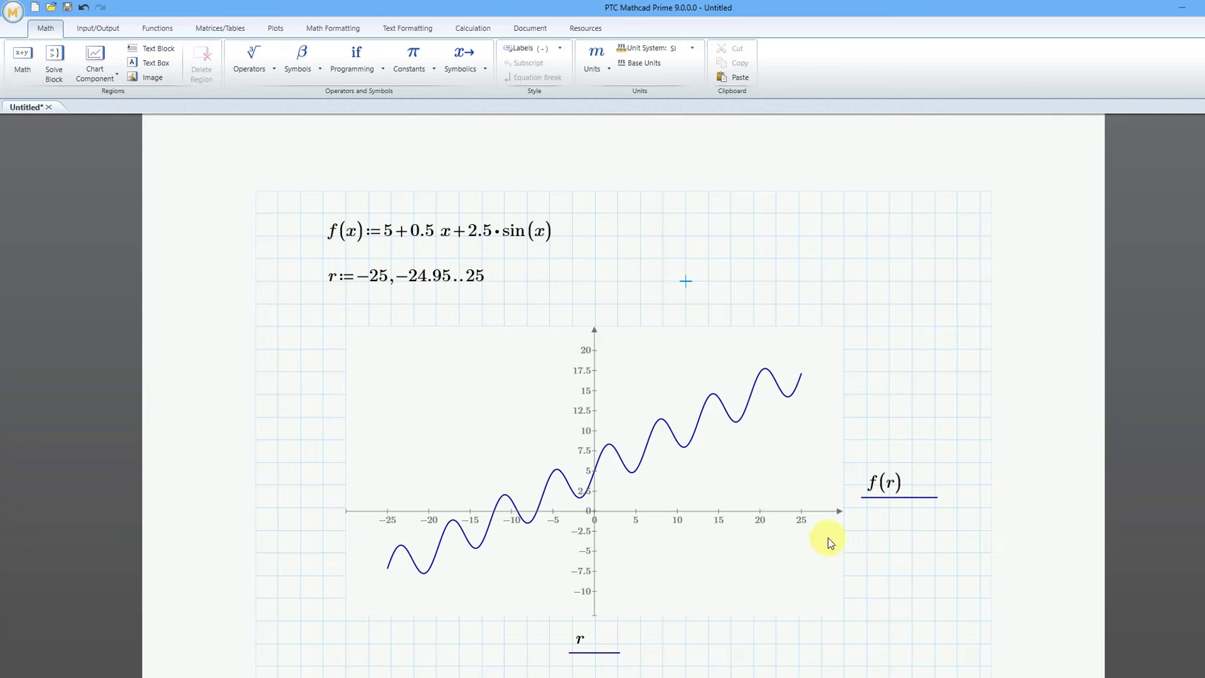
Set the x-axis upper limit to 20 and its lower limit to -20
click(803, 521)
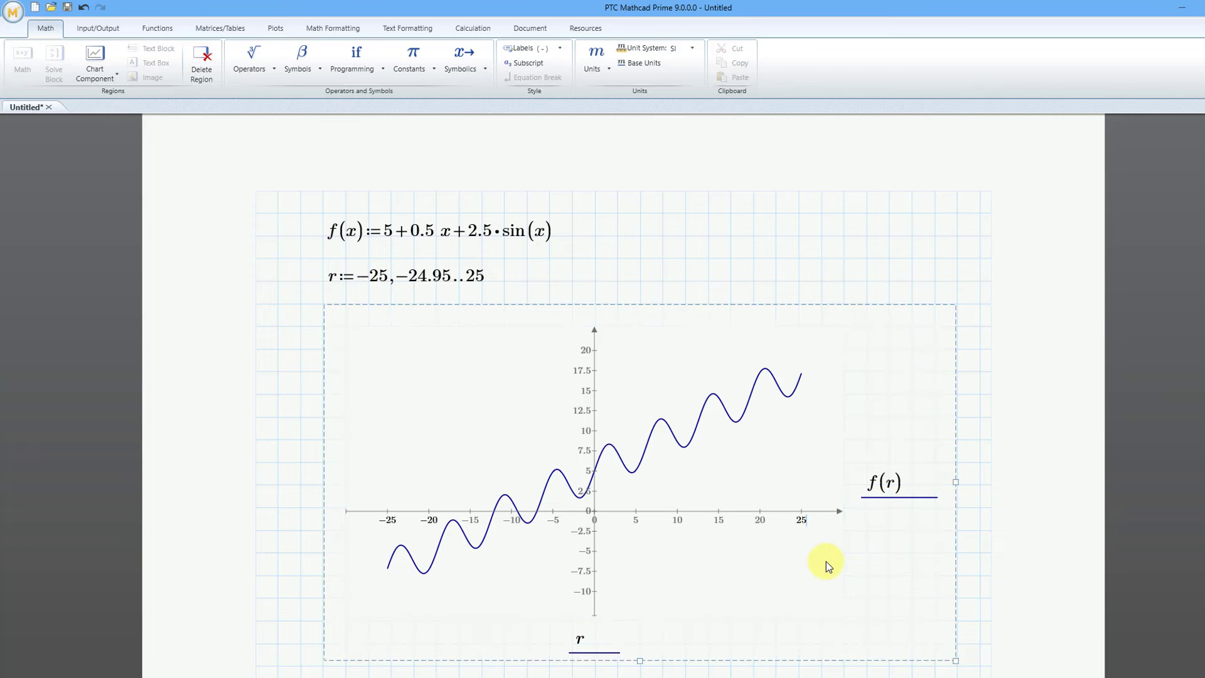
key(BackSpace)
text(0)
click(777, 258)
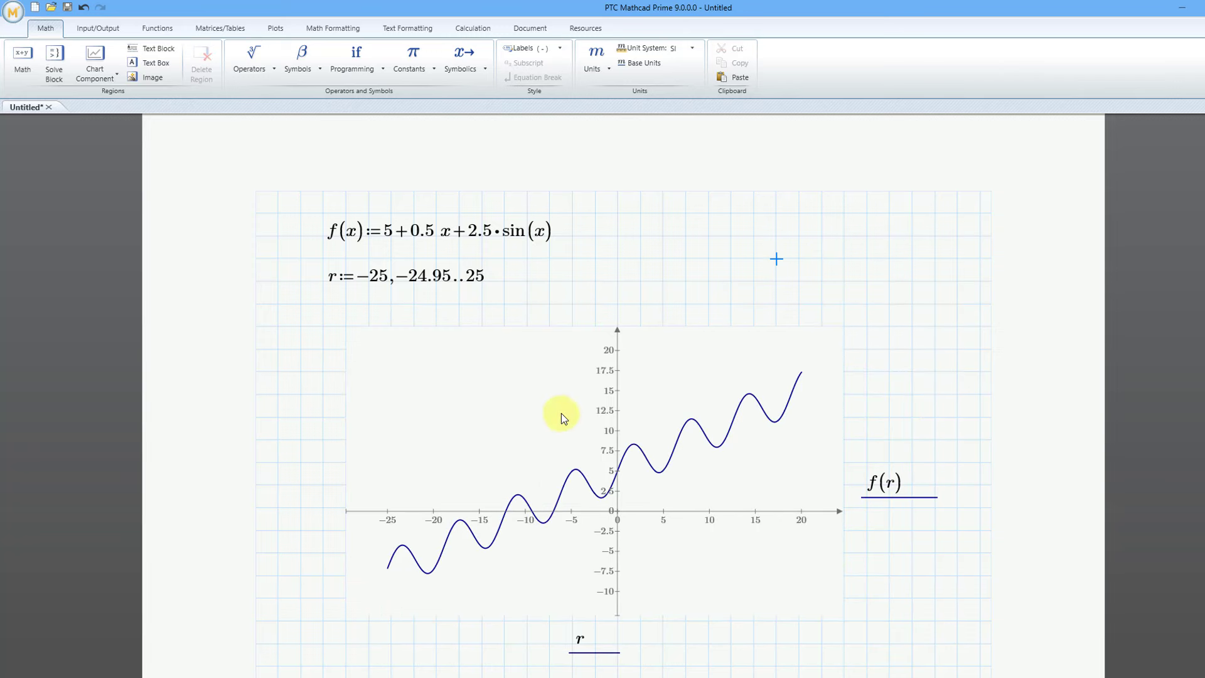
click(391, 521)
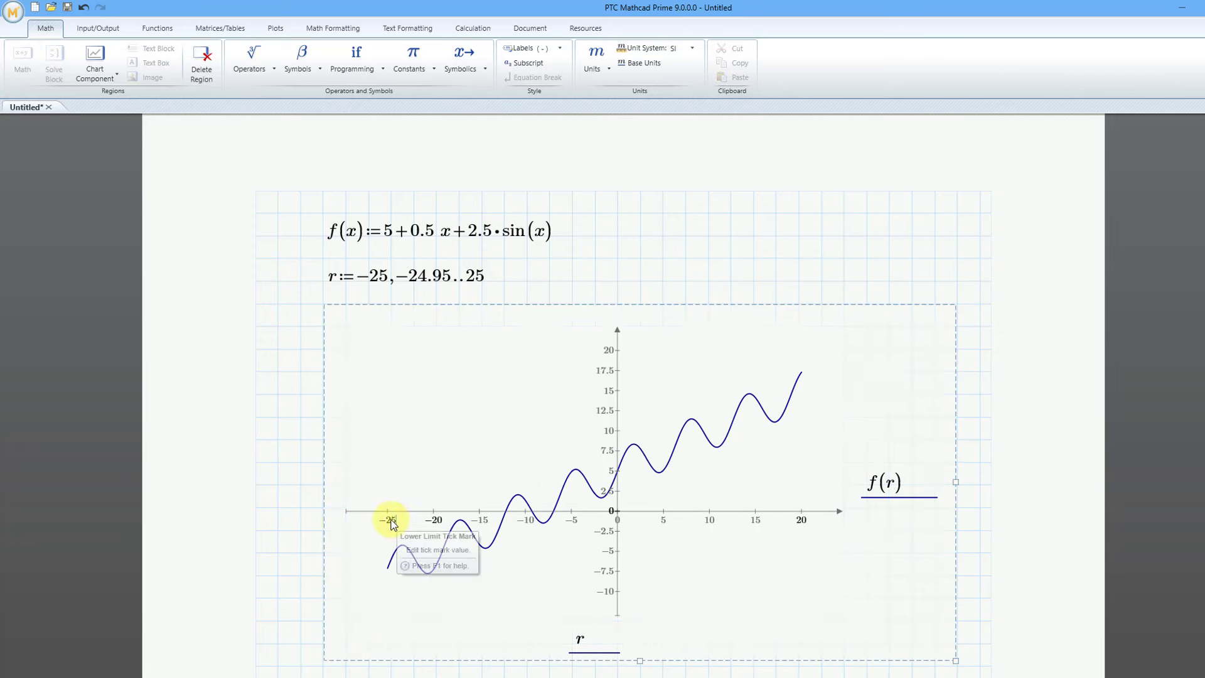
key(BackSpace)
text(0)
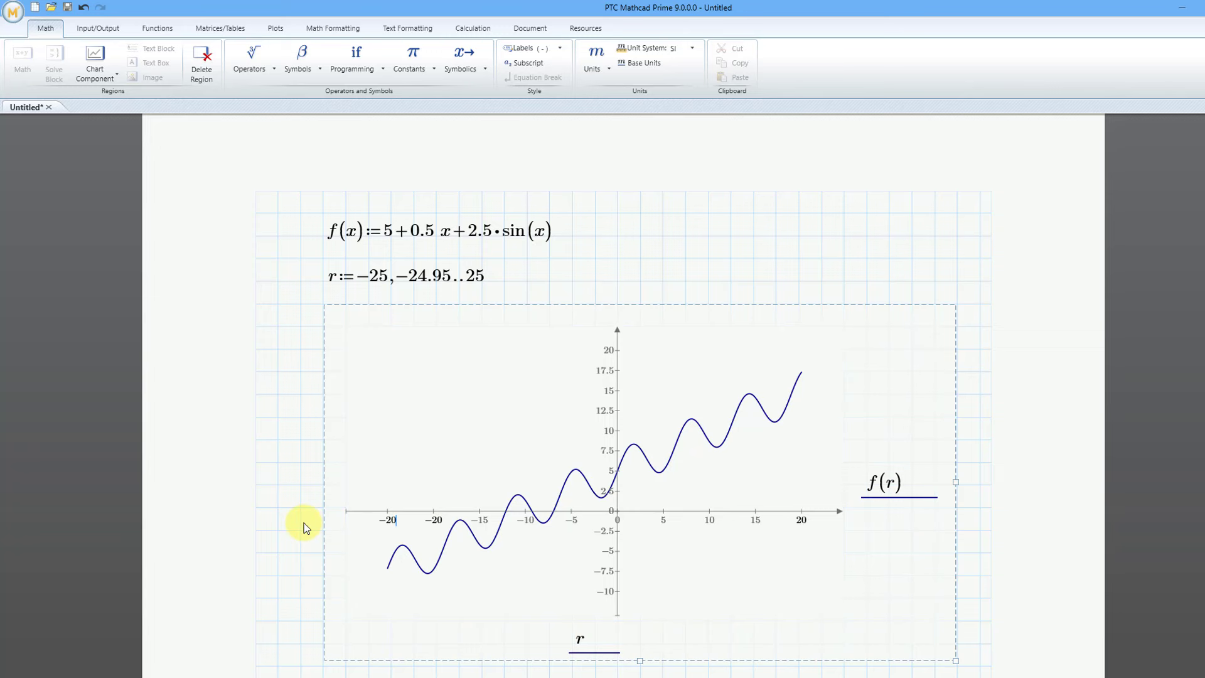
click(742, 244)
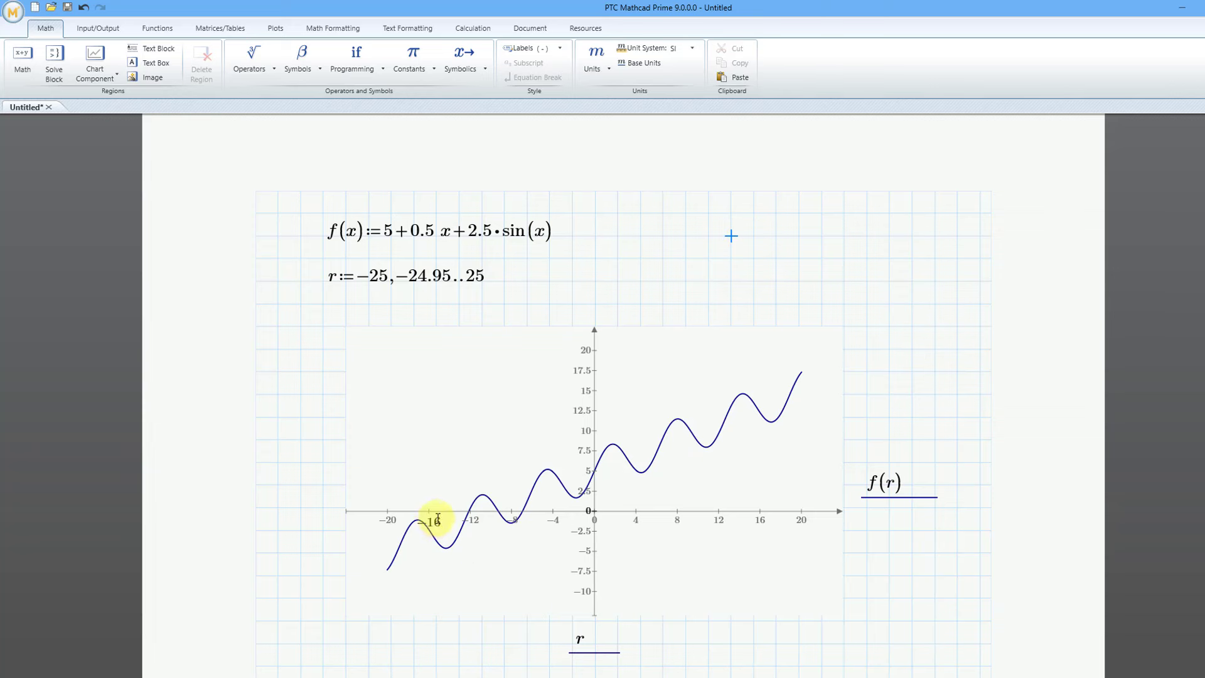
Set the second tick mark on the x-axis to -10 for a tick spacing of 10
click(310, 506)
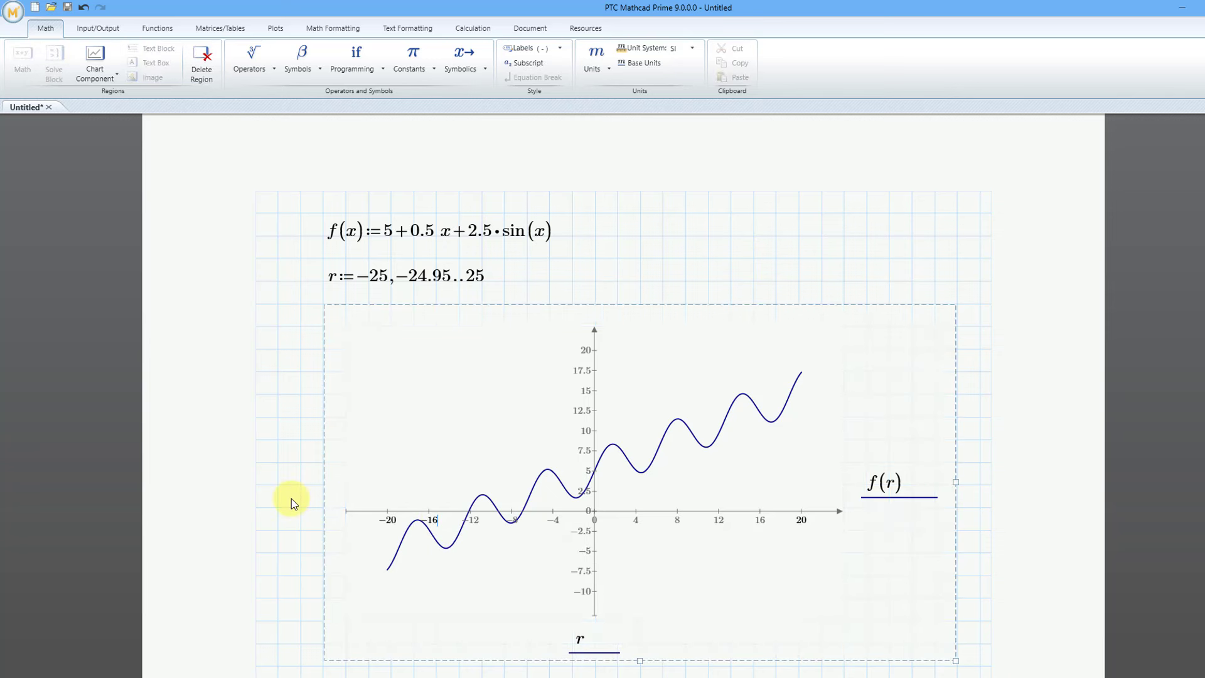
key(BackSpace)
text(0)
click(631, 281)
click(492, 523)
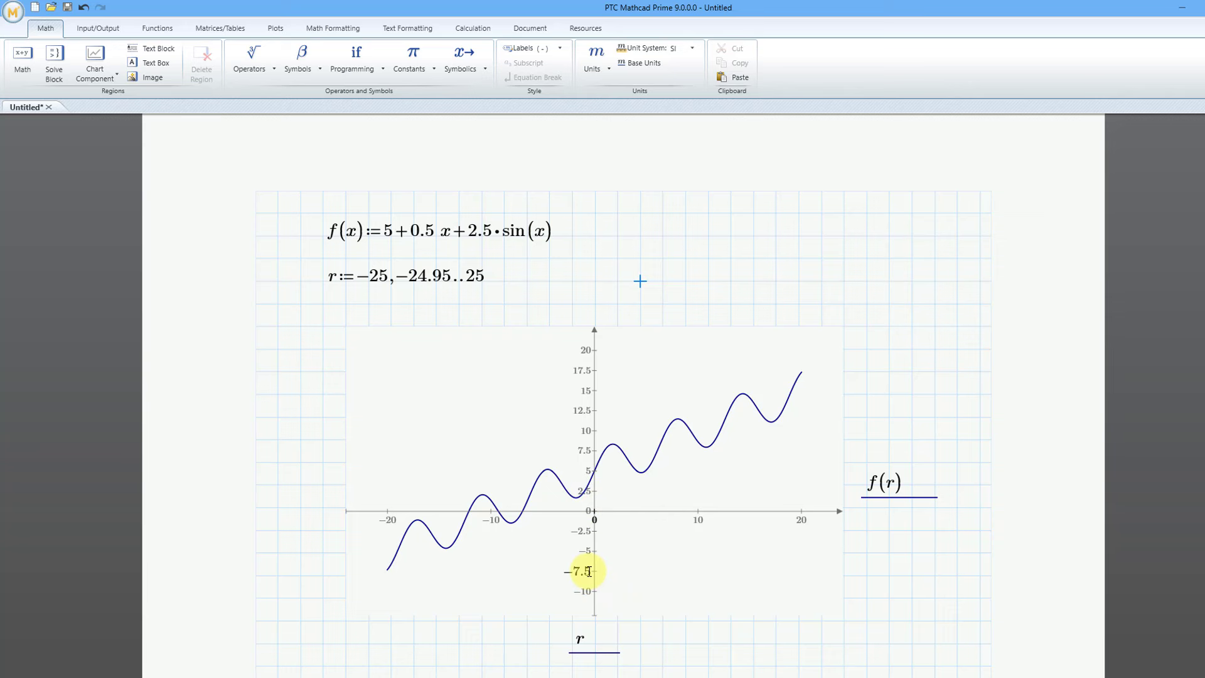
Set the second-lowest tick mark on the y-axis to -5
click(475, 581)
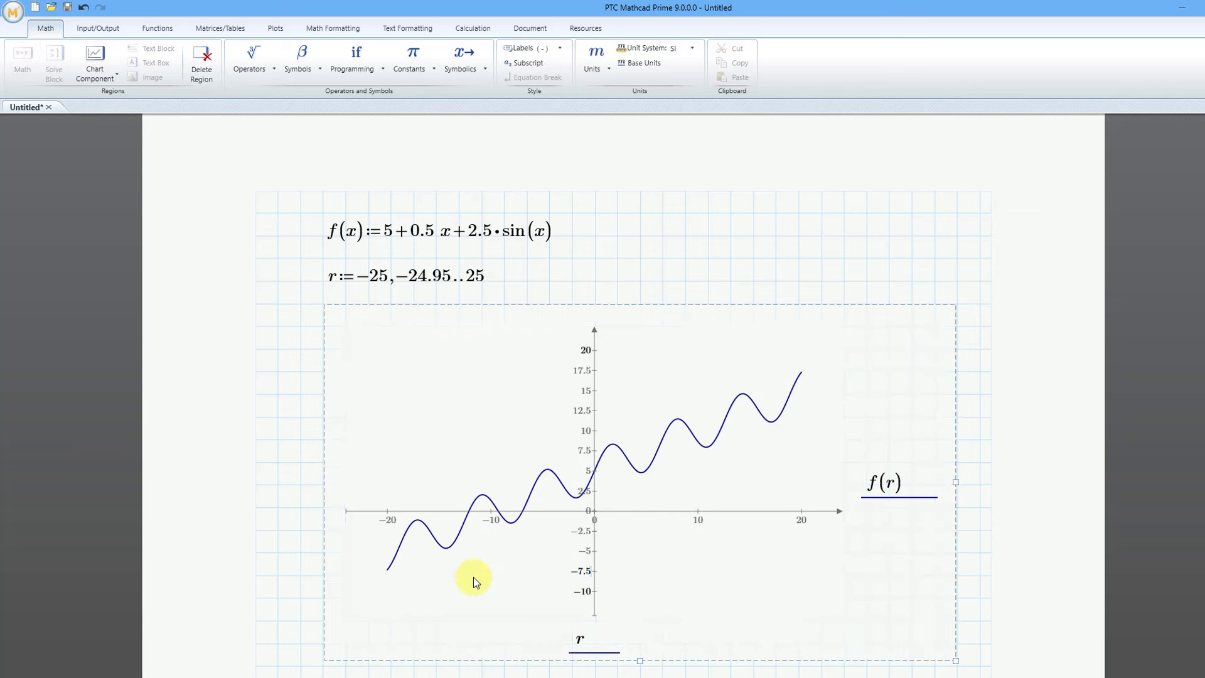
key(shift+Left)
key(shift+Left)
key(shift+Left)
key(ctrl+x)
text(5)
key(Return)
click(685, 259)
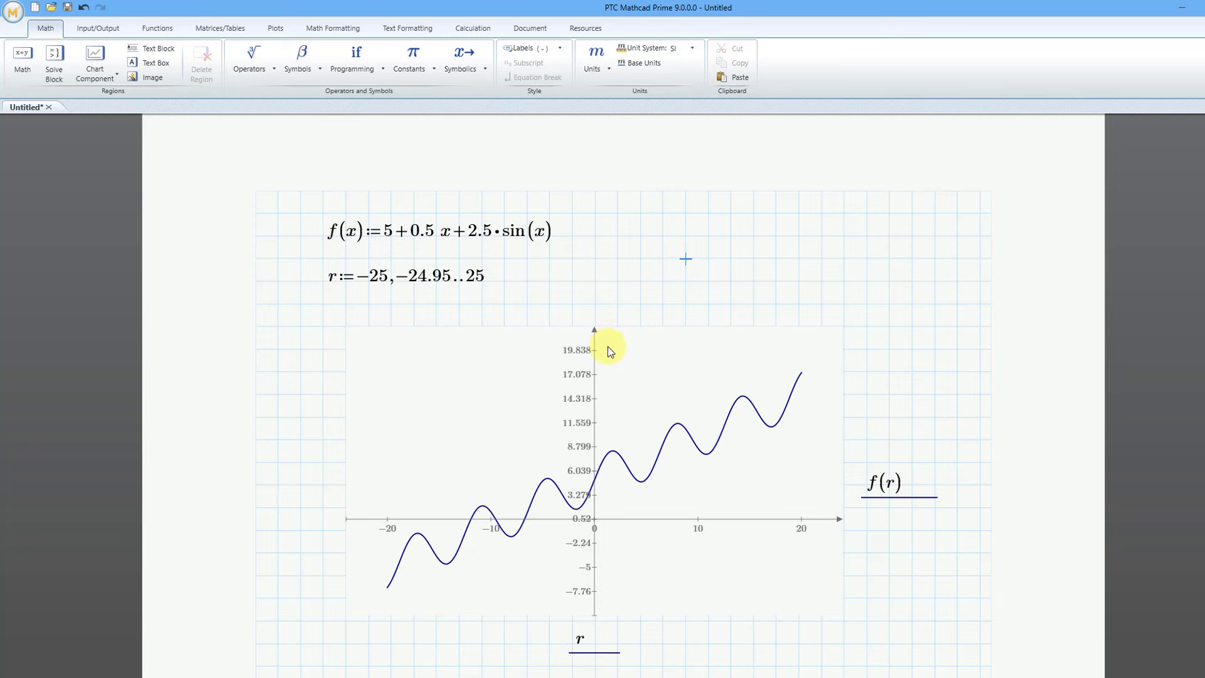
Set the y-axis lower limit to -10
click(588, 591)
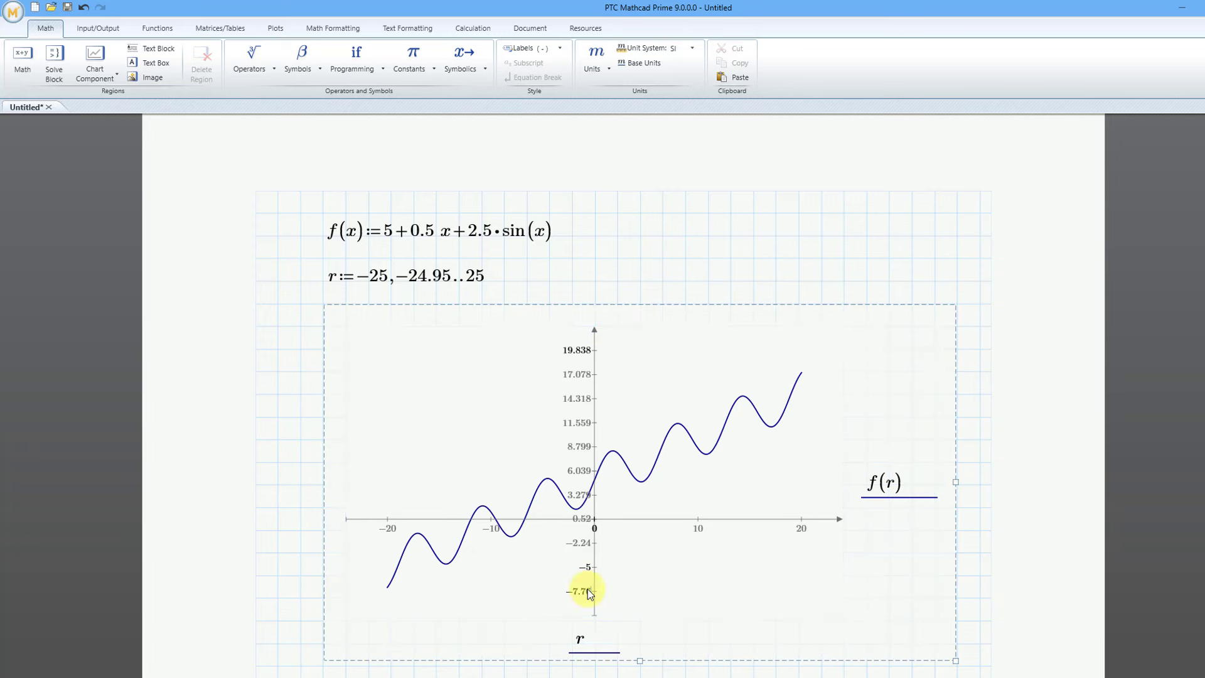
click(507, 576)
key(BackSpace)
key(BackSpace)
key(BackSpace)
key(BackSpace)
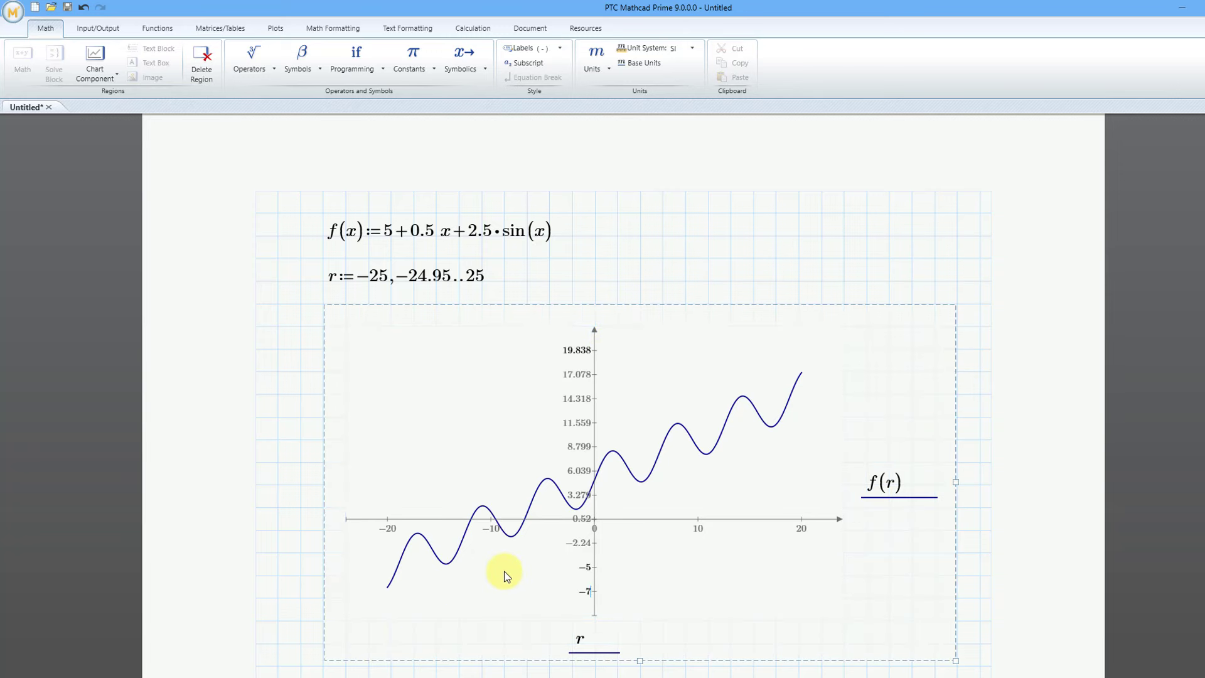
text(10)
click(728, 265)
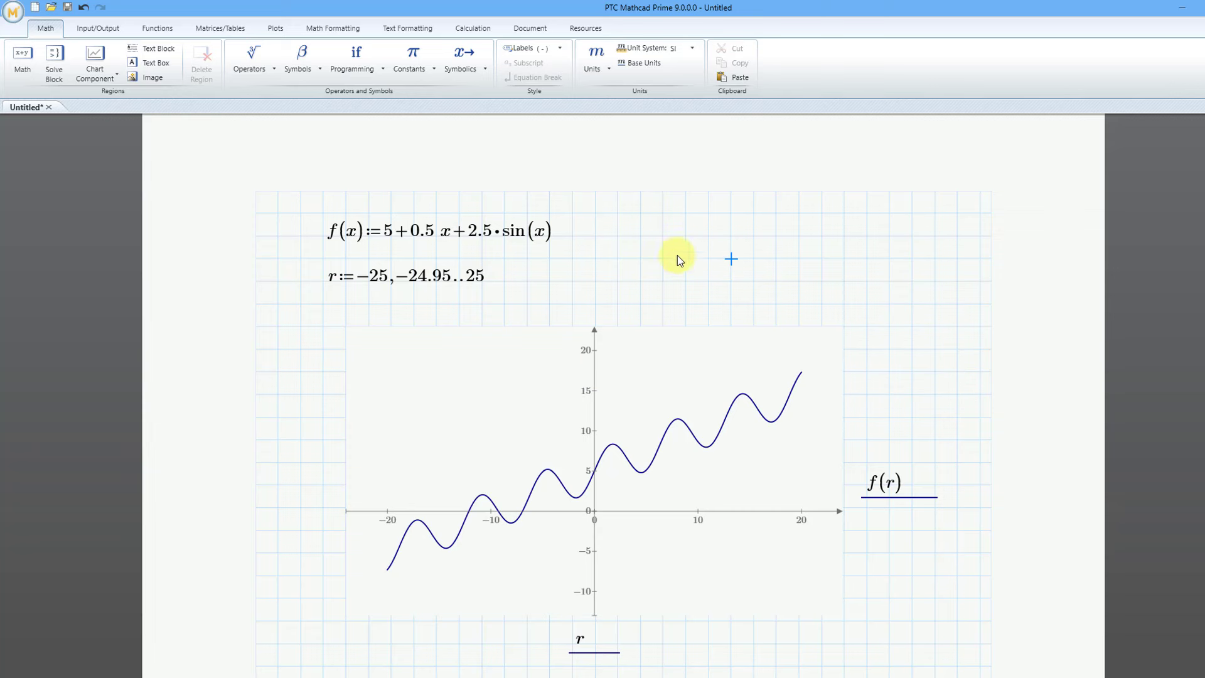
Color the f(r) trace red and give it the third, medium line thickness
click(681, 381)
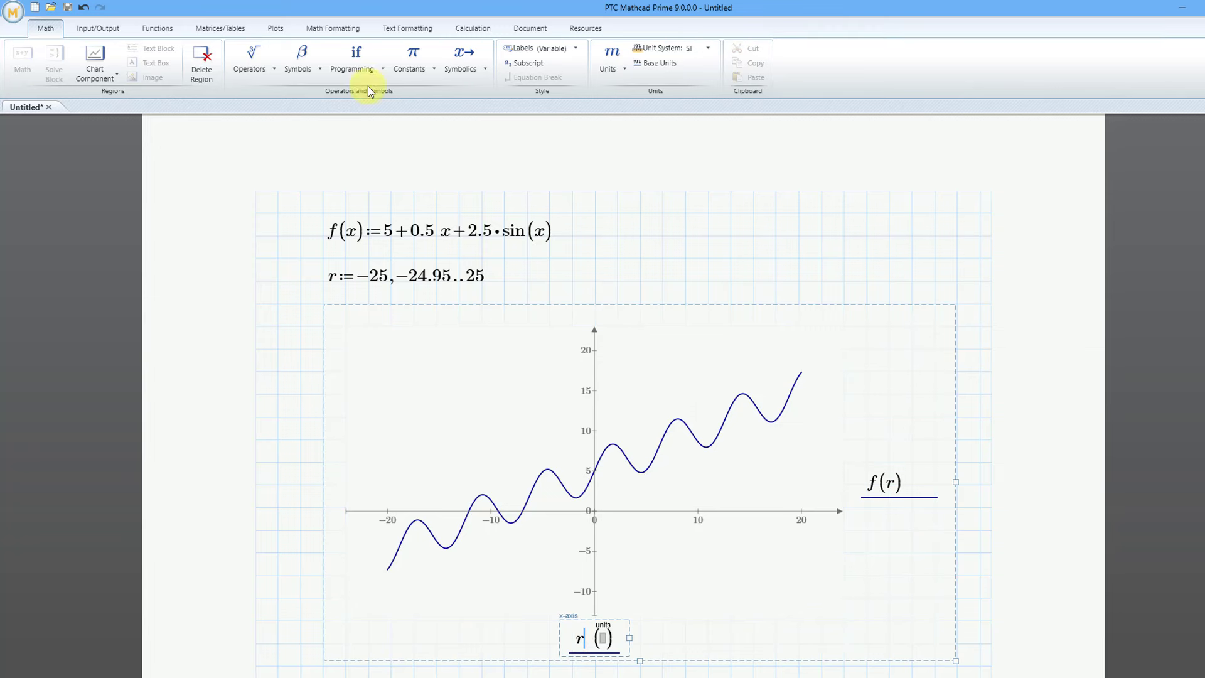
click(276, 29)
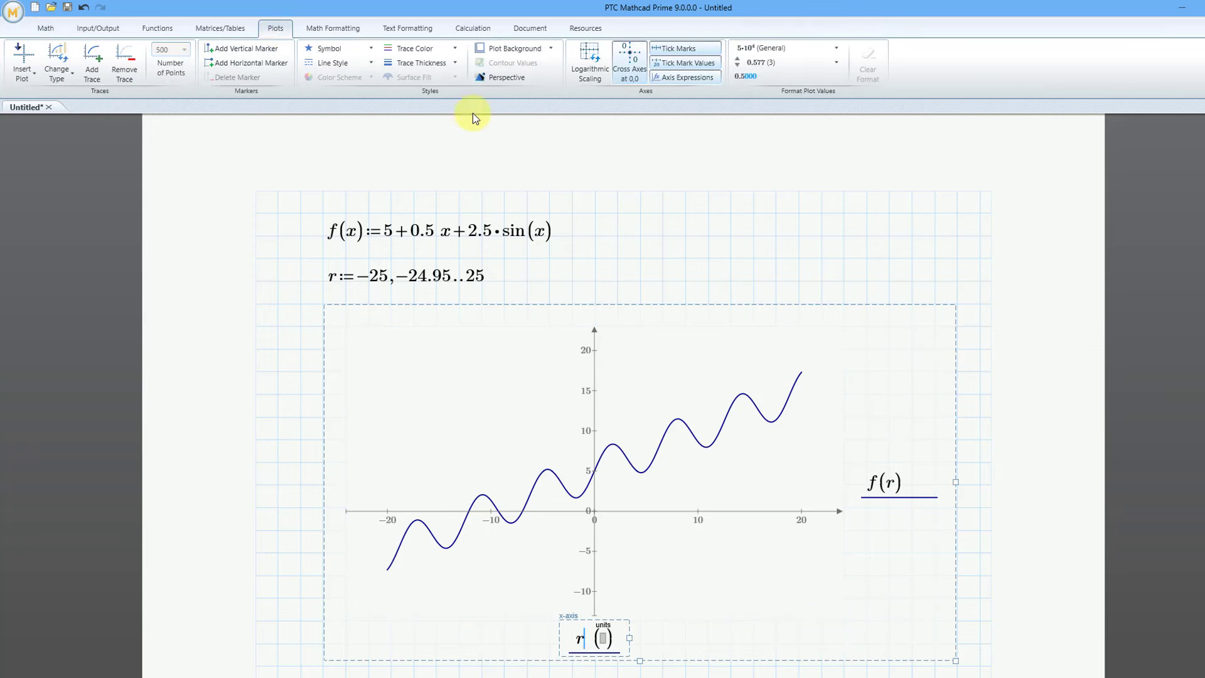
click(456, 47)
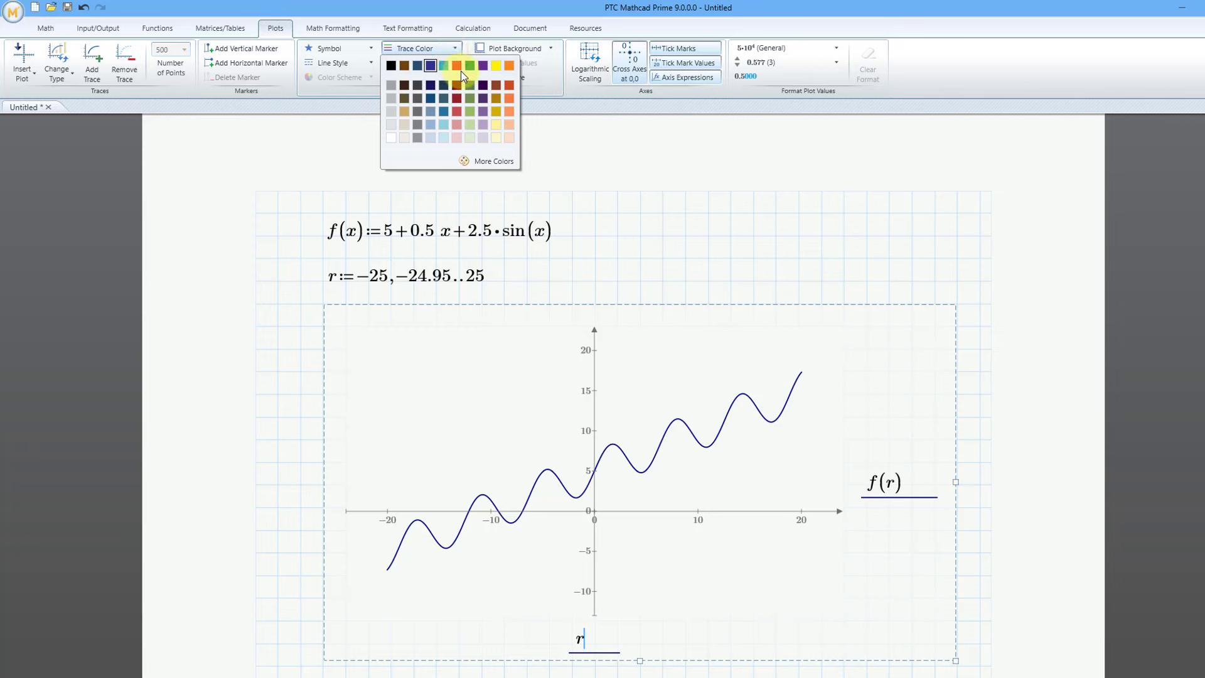
click(457, 66)
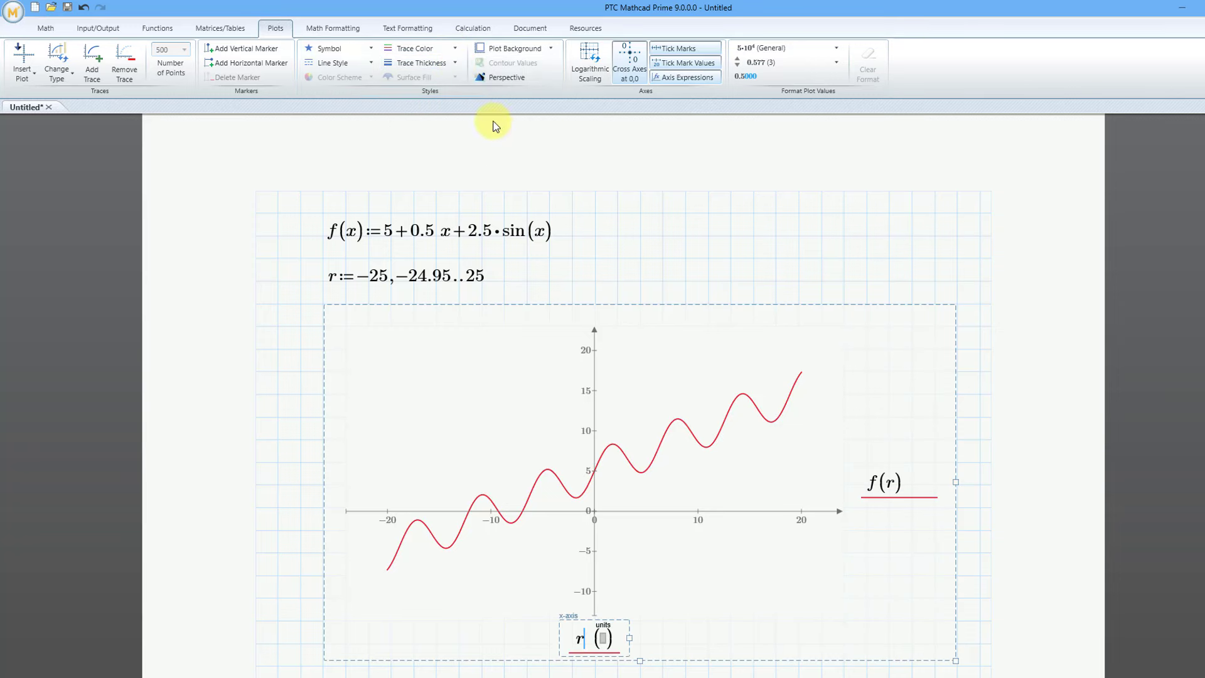
click(448, 63)
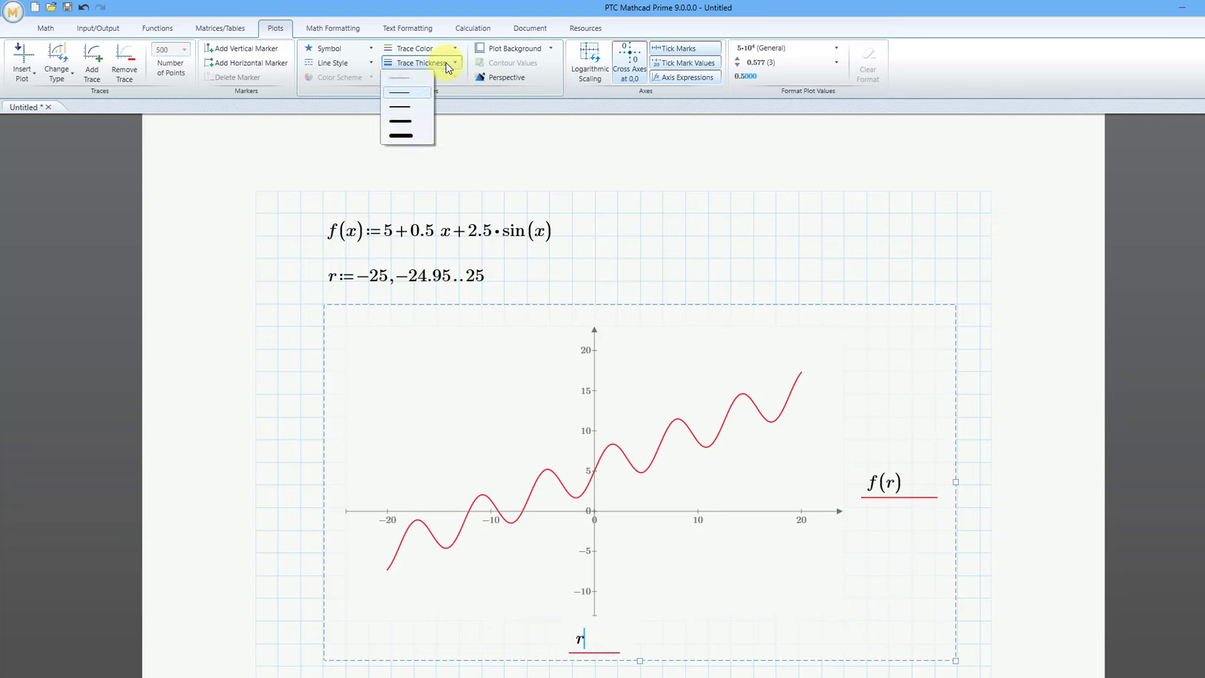
click(409, 108)
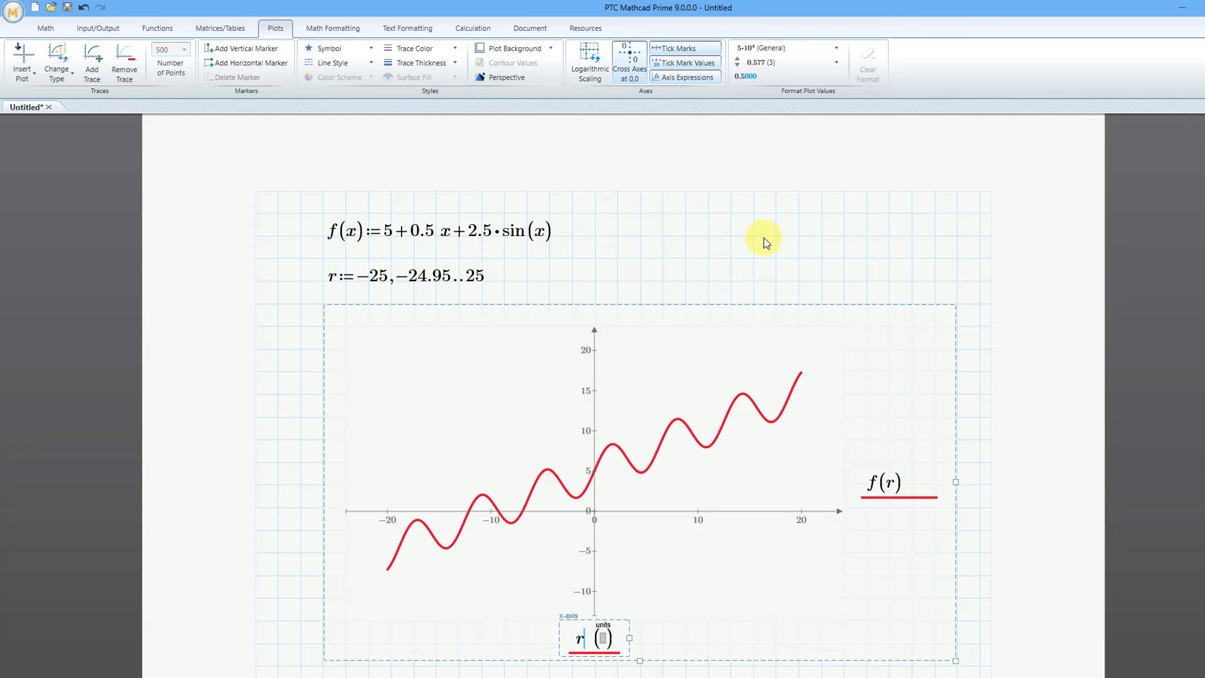
Define a second function g(x) := 5+0.5 x to the right of the f(x) definition
click(662, 236)
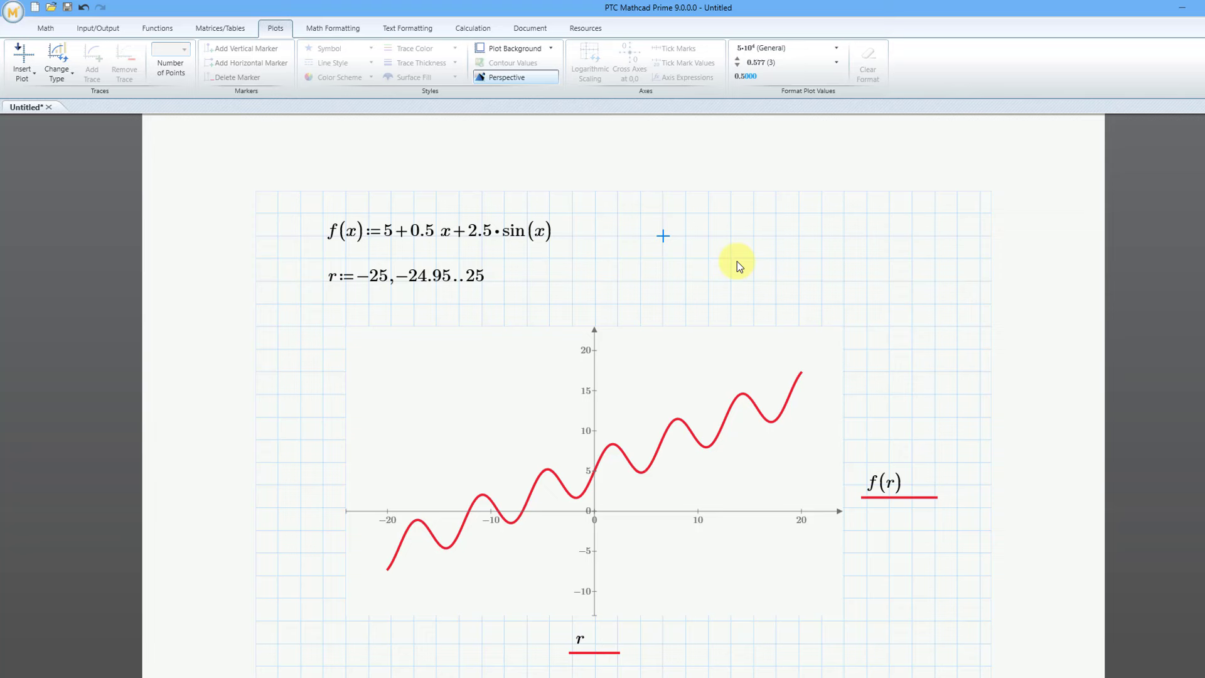
text(g(x)
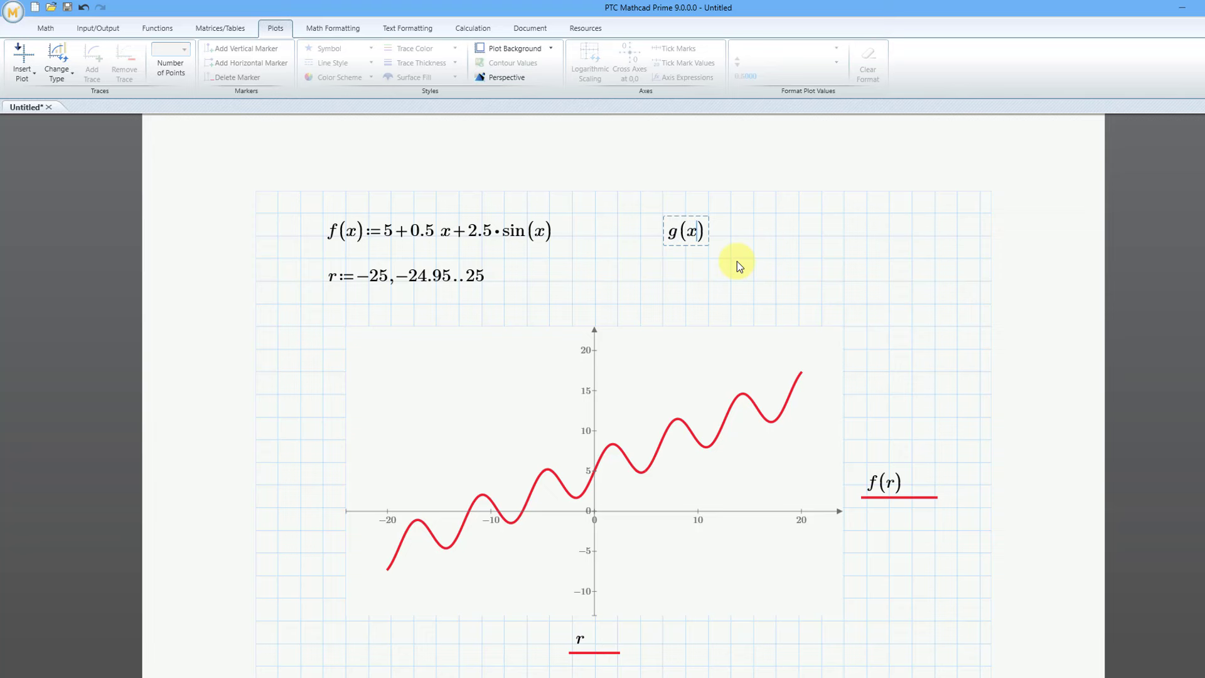
text(:=)
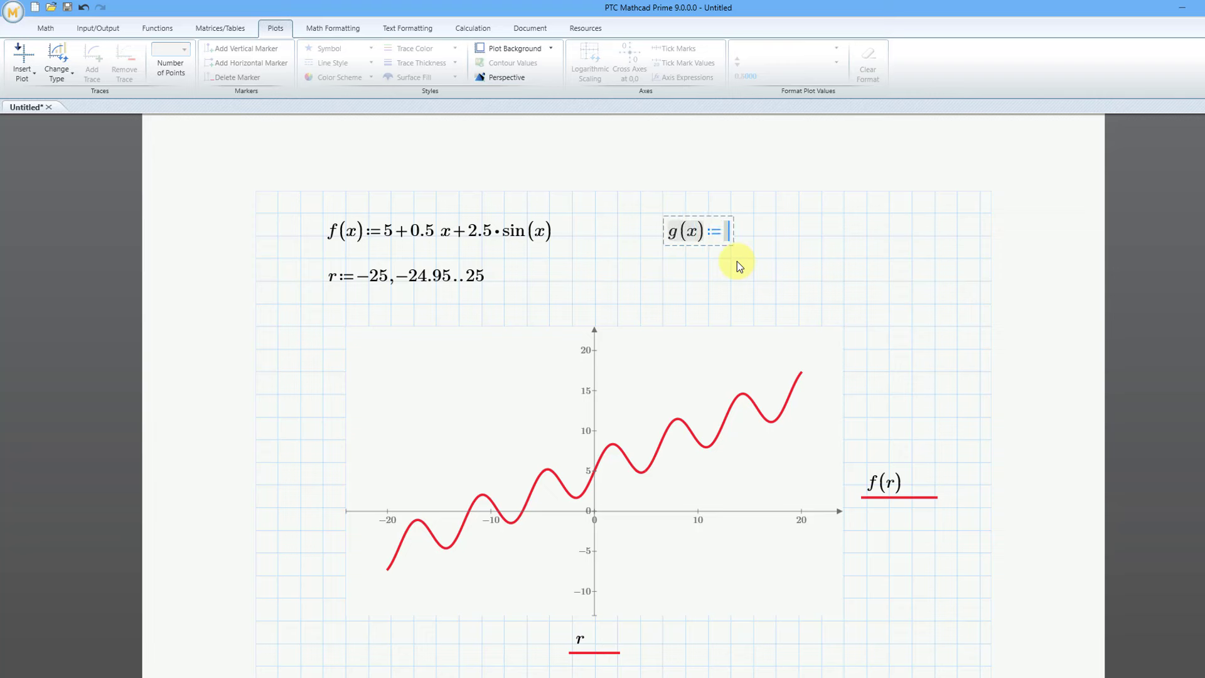
text(5+0.5 )
text(x)
click(884, 280)
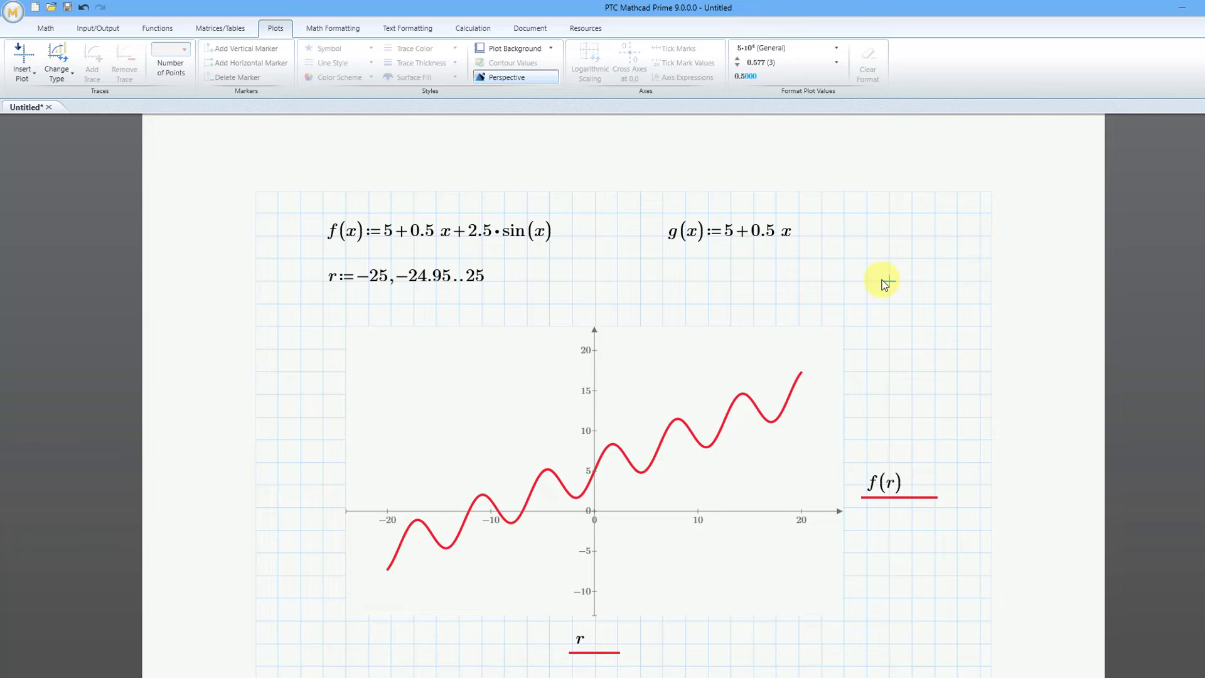
click(823, 503)
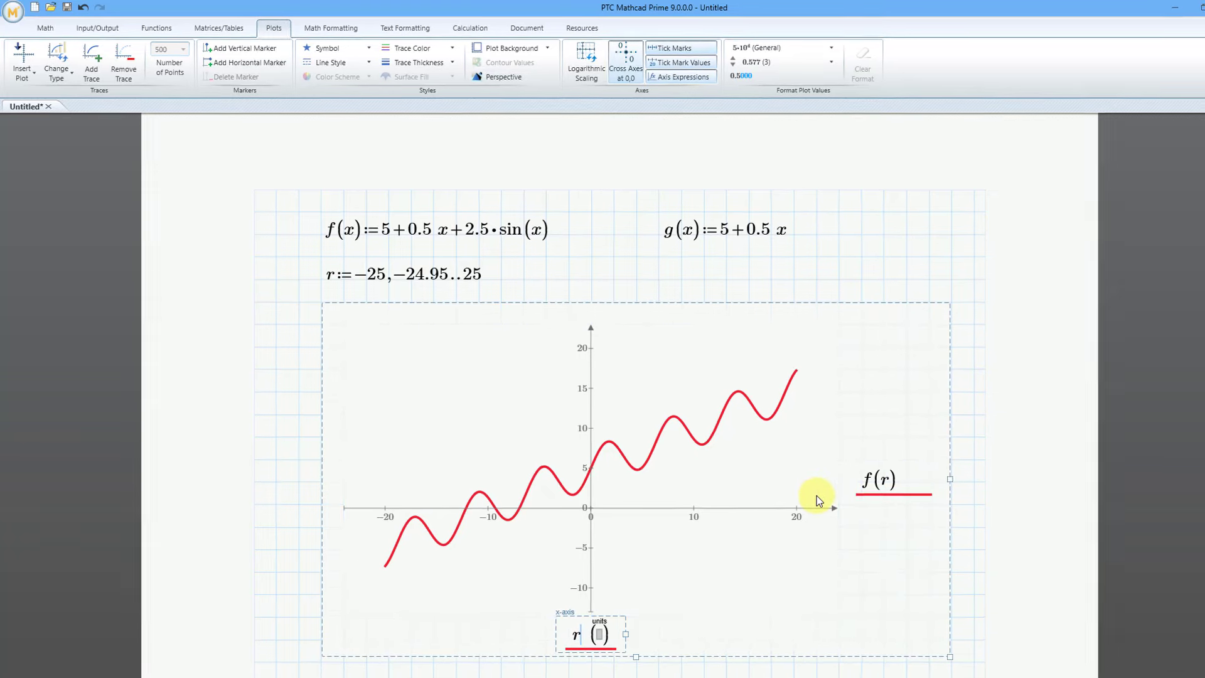
click(93, 74)
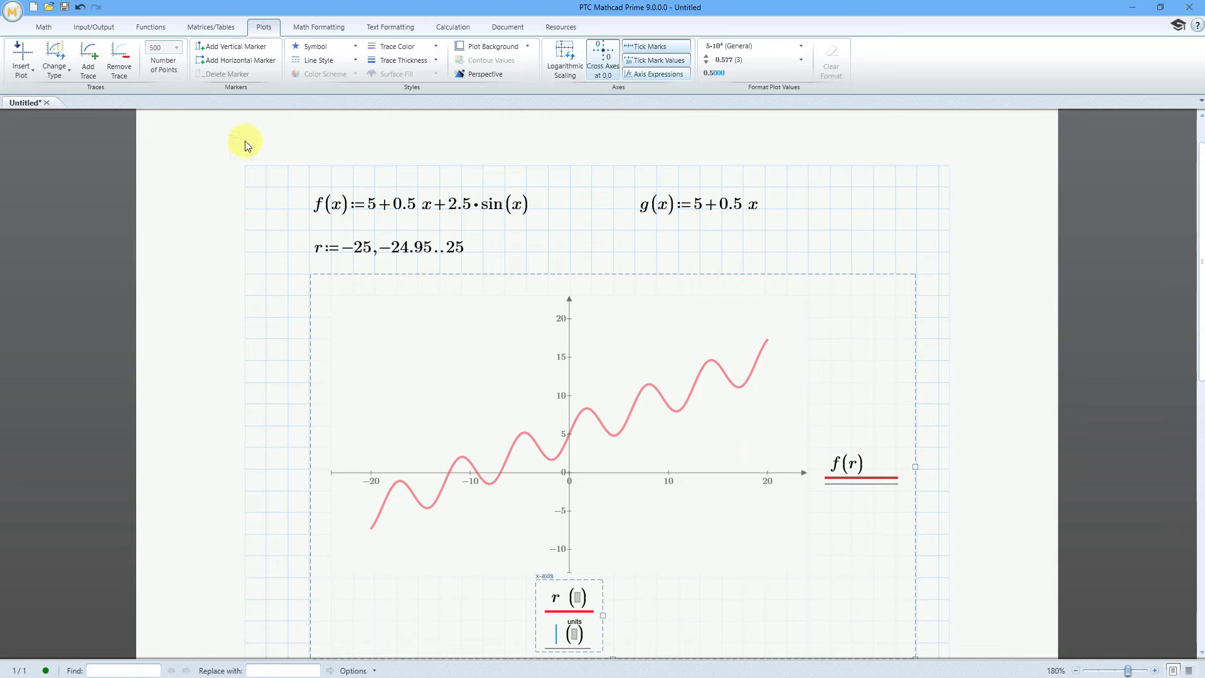
click(80, 8)
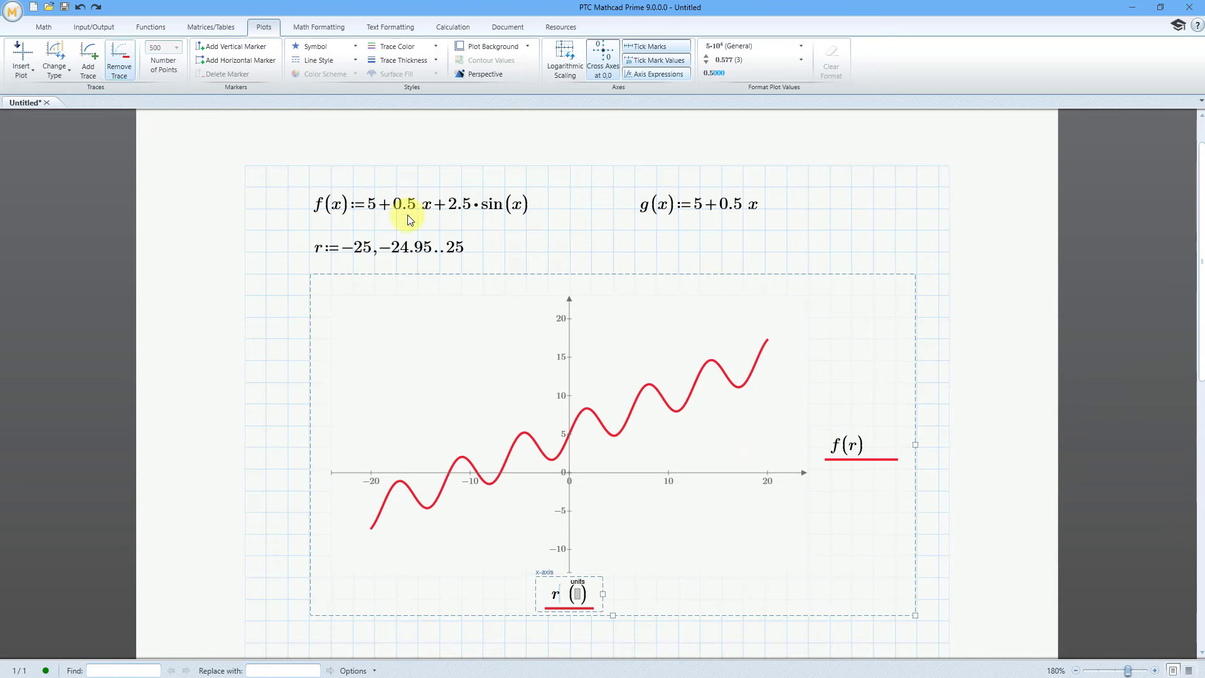
Add a second trace on the plot's y-axis showing g(r) against r
click(881, 456)
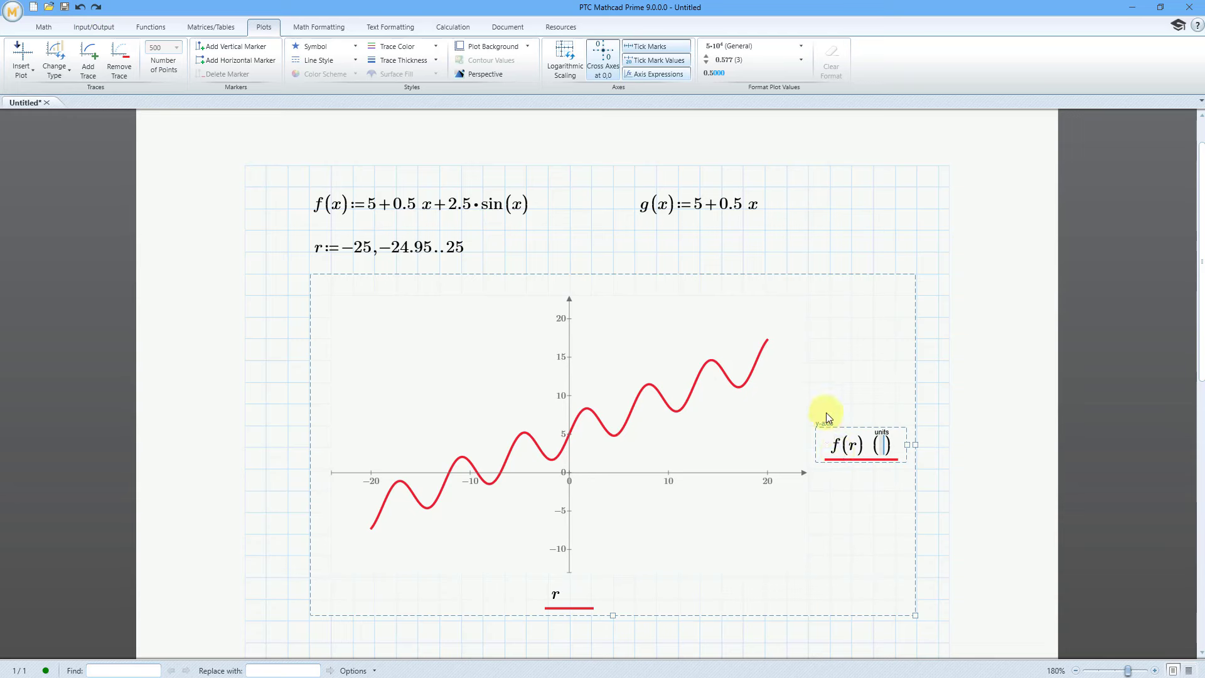
click(88, 70)
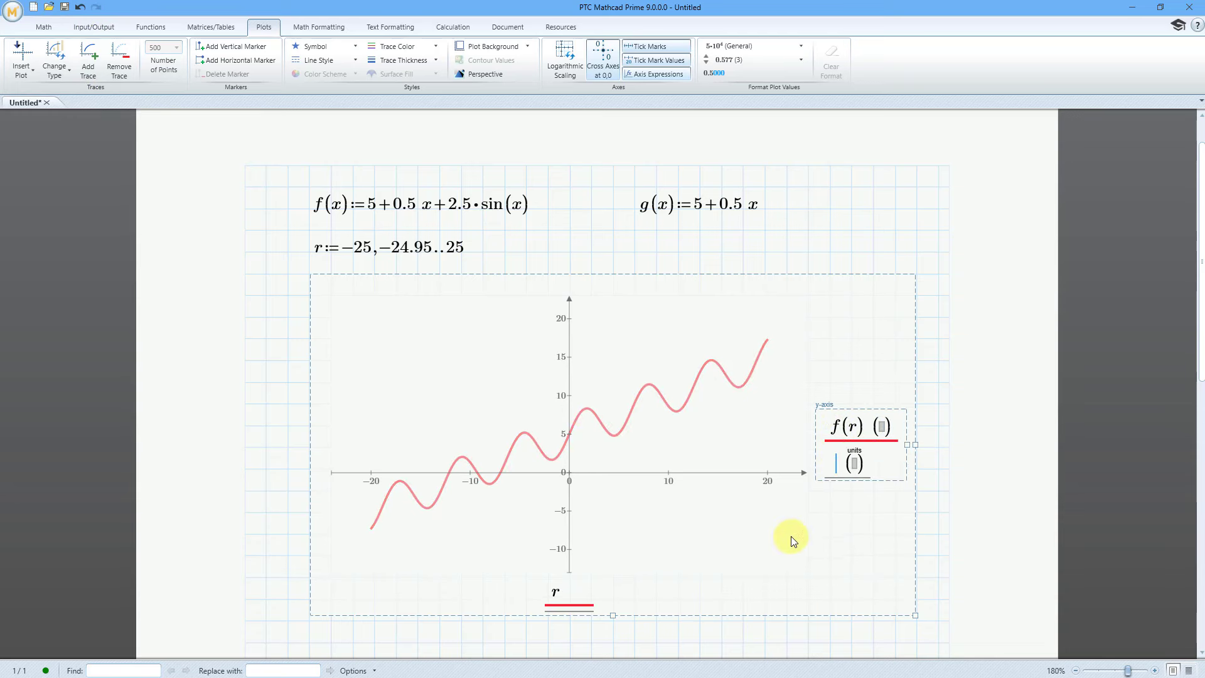
text(g(r)
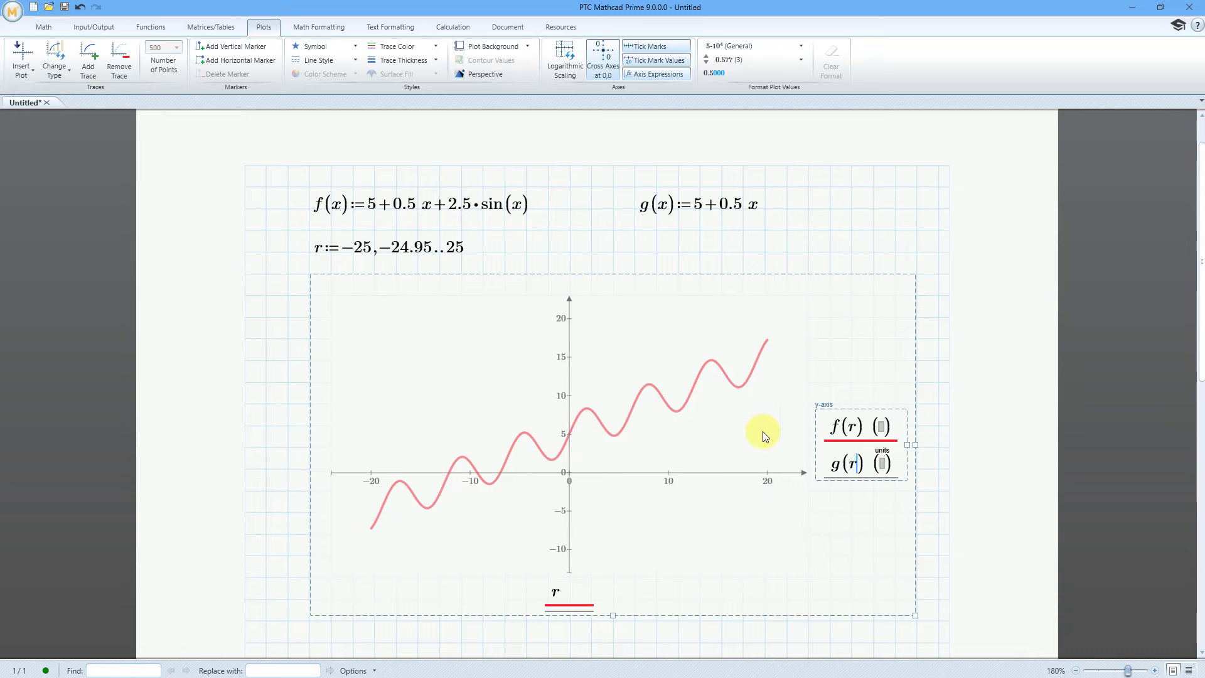
click(804, 246)
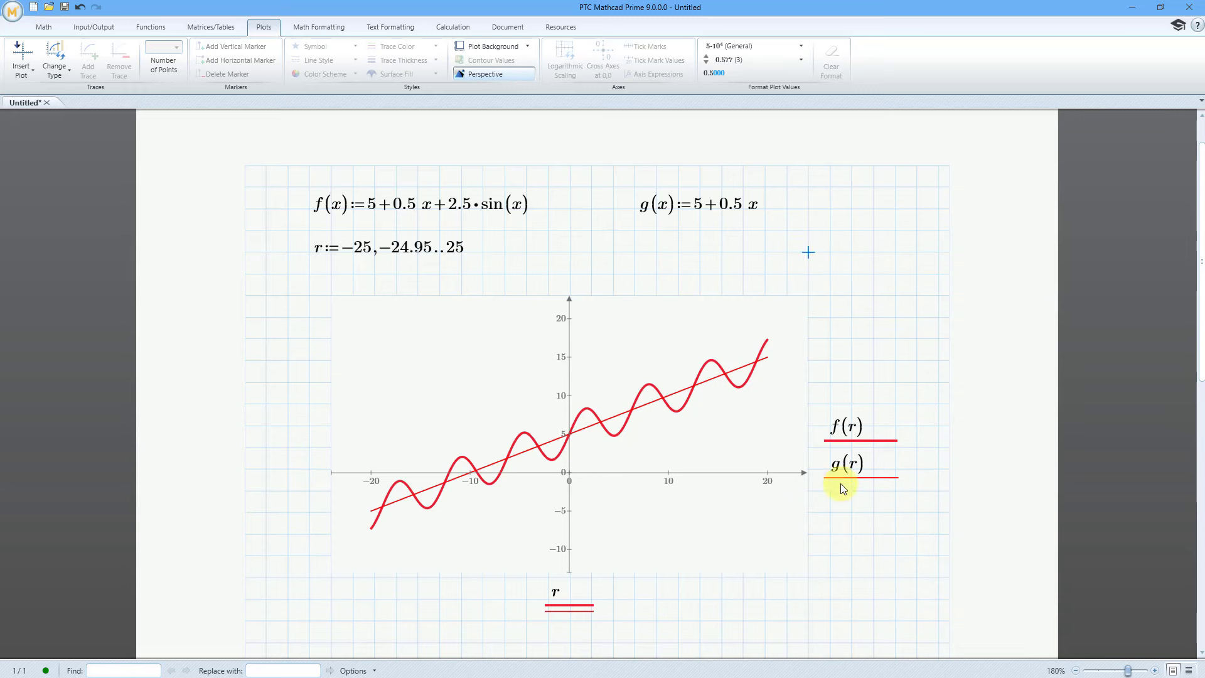
Change the g(r) trace to a custom bright blue color
click(854, 474)
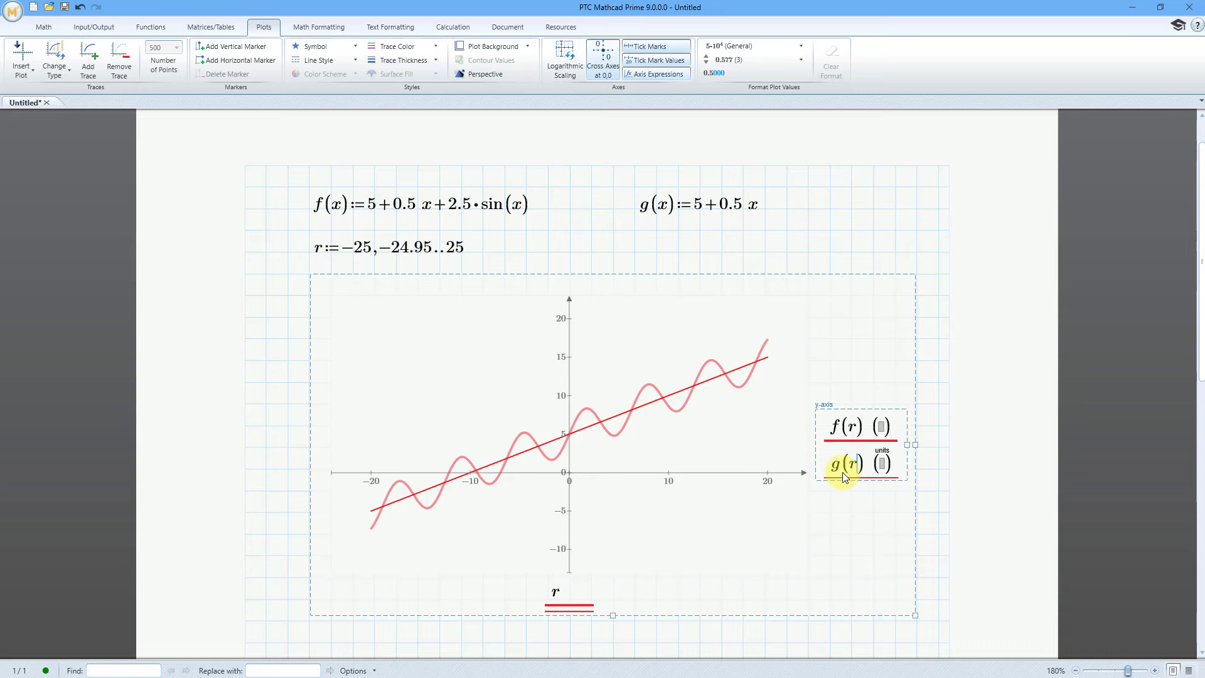
click(435, 46)
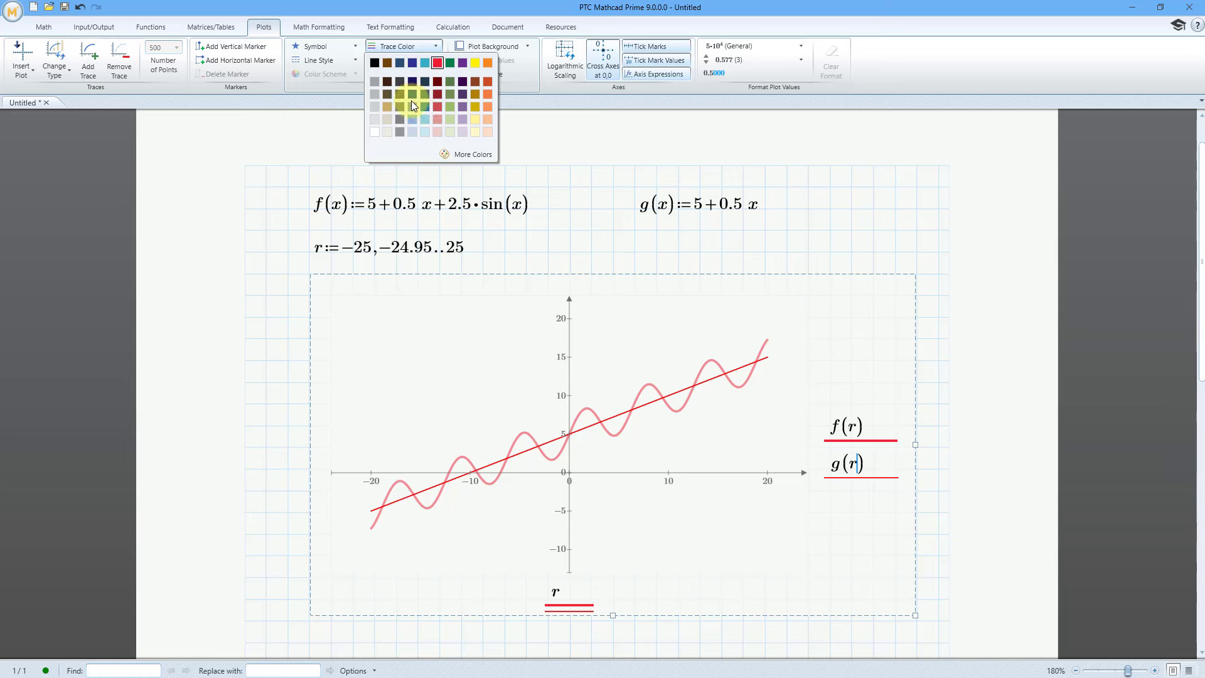
click(477, 155)
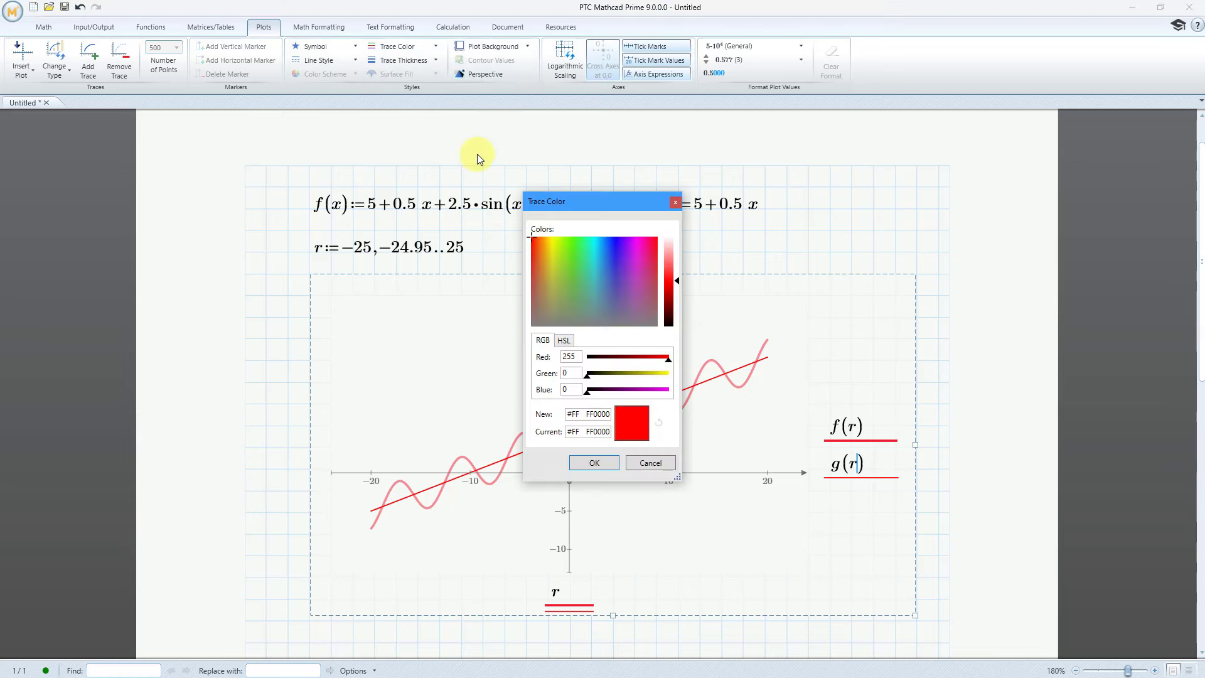
click(615, 238)
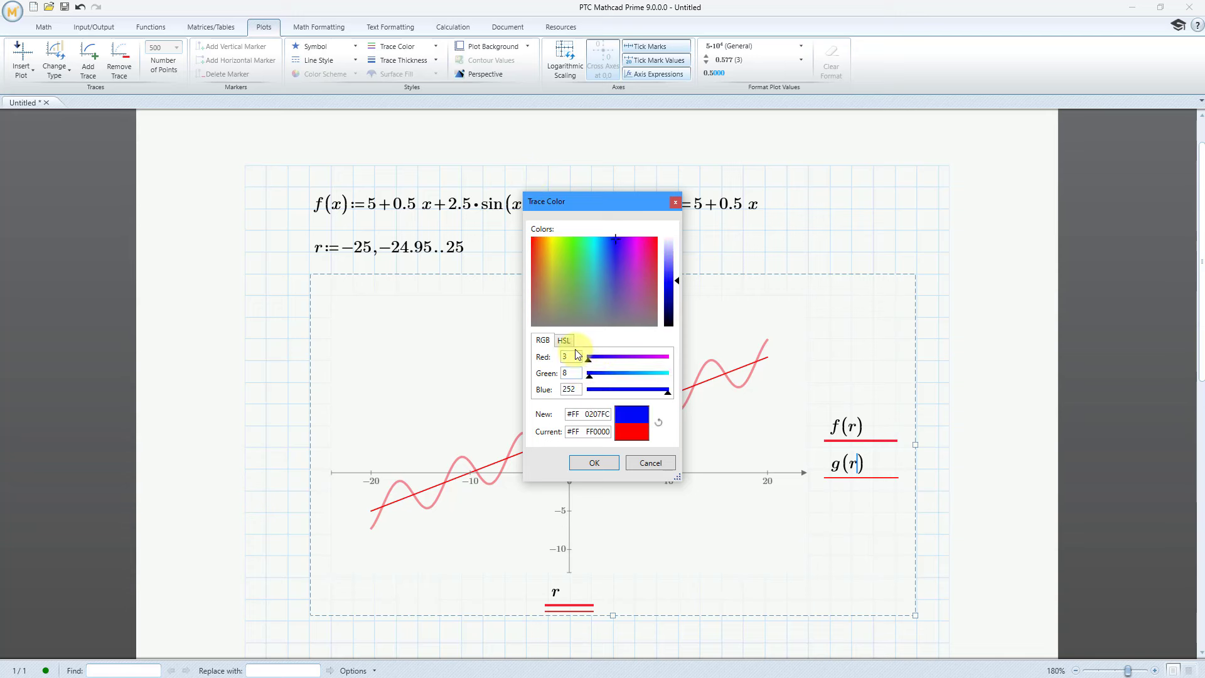
drag(667, 393, 674, 397)
click(593, 463)
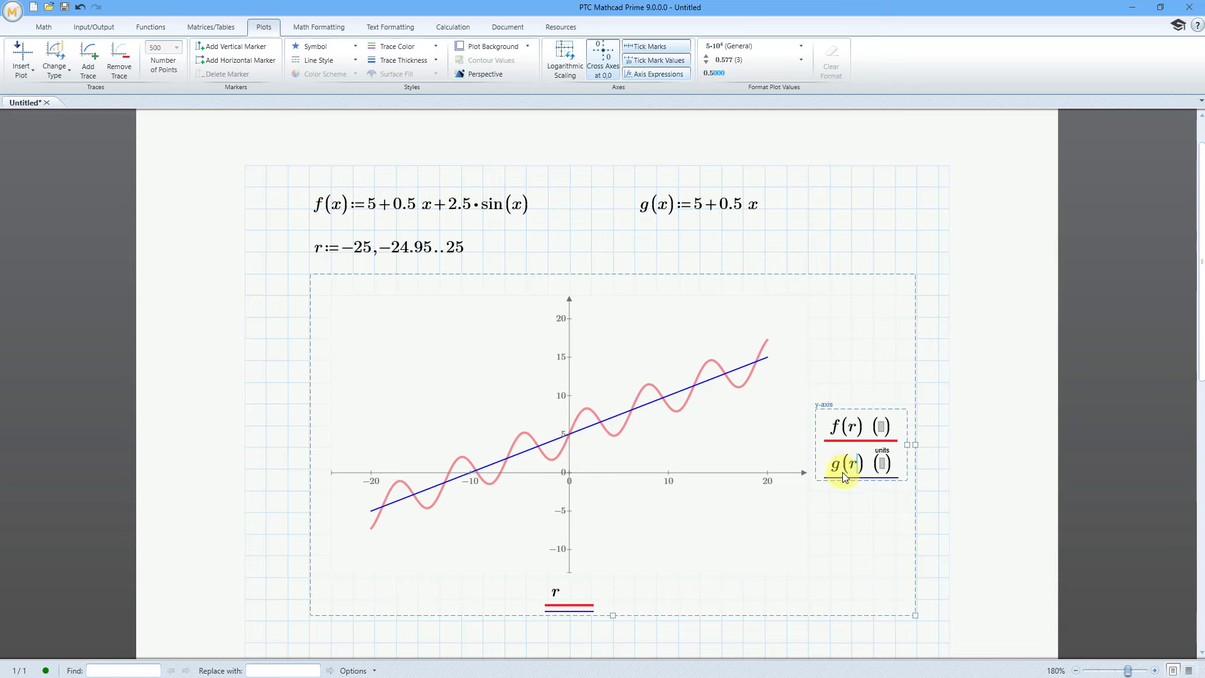
Set the g(r) trace's line style to dotted, and deselect the plot
click(356, 60)
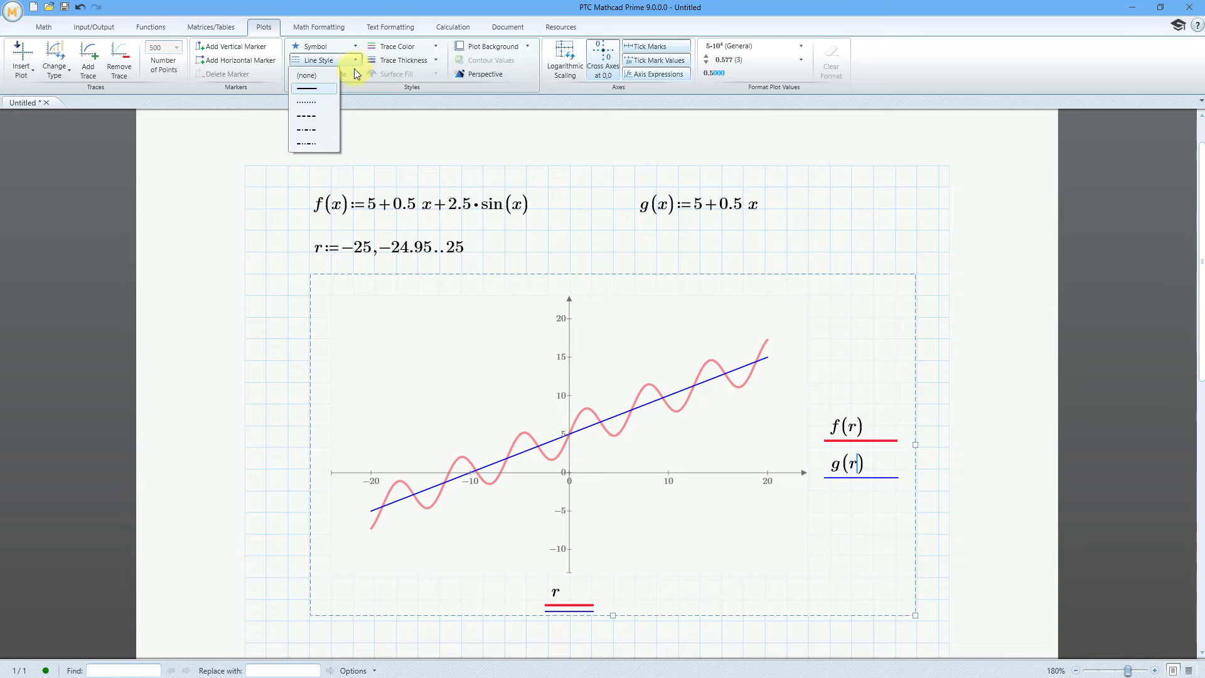
click(314, 104)
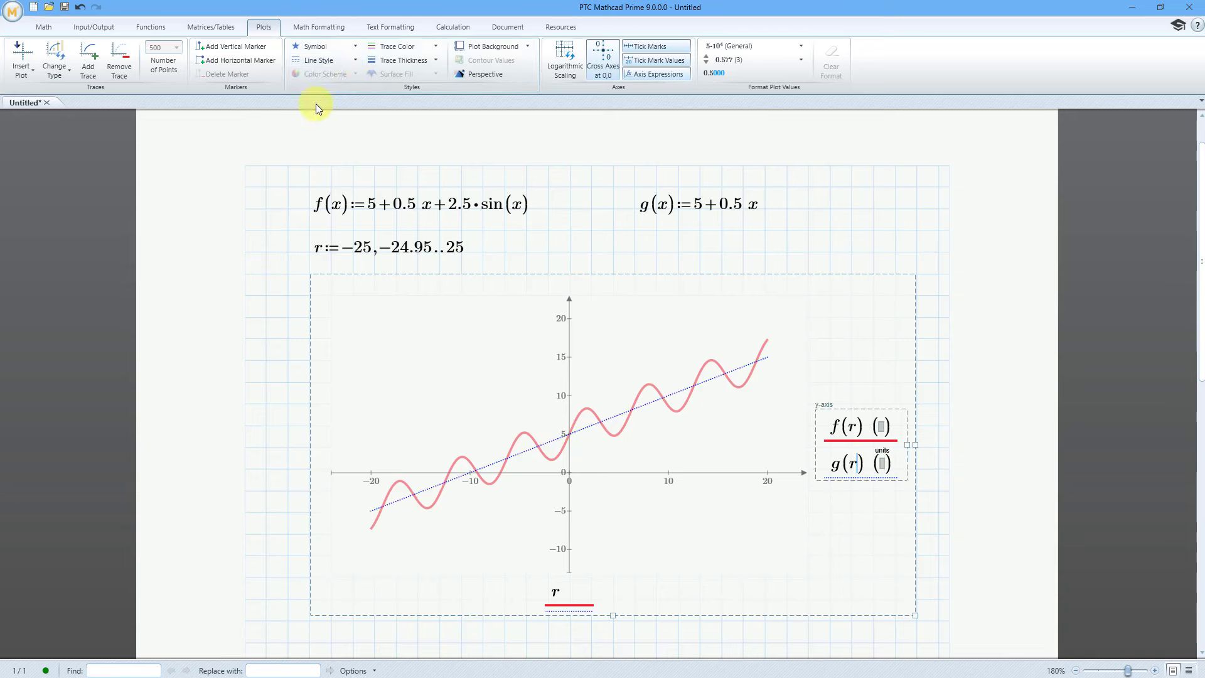
click(824, 236)
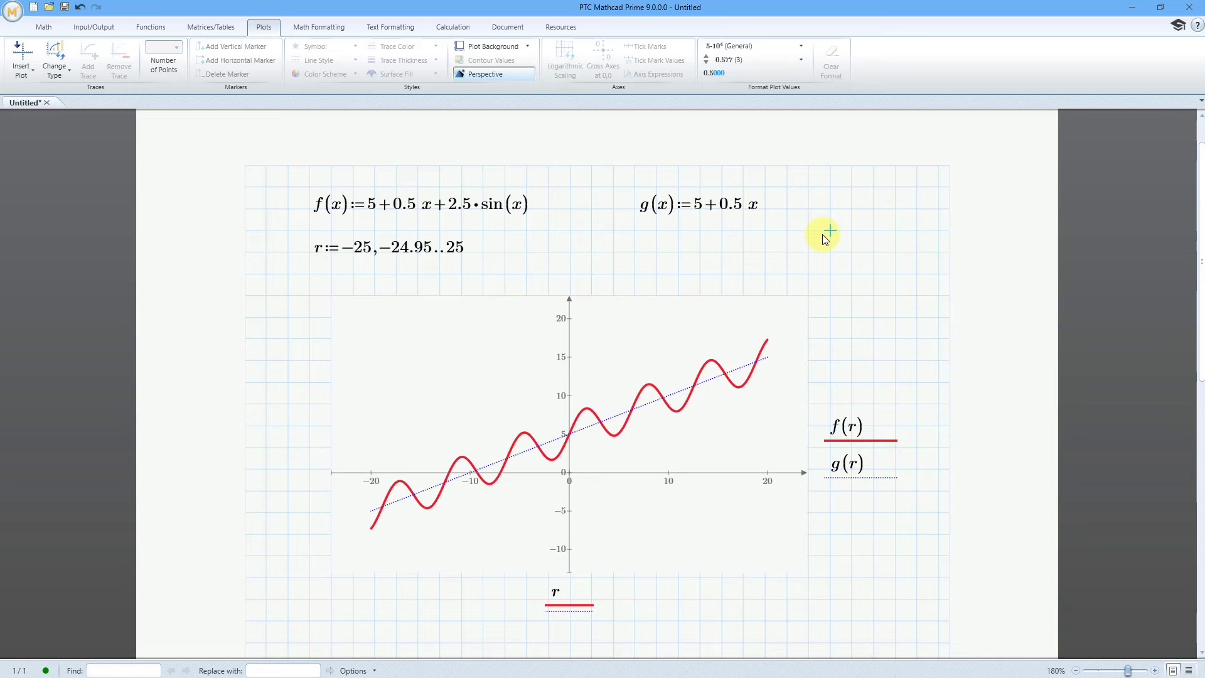
Set the XY plot's background to Transparent and deselect the plot to view it against the grid
click(714, 314)
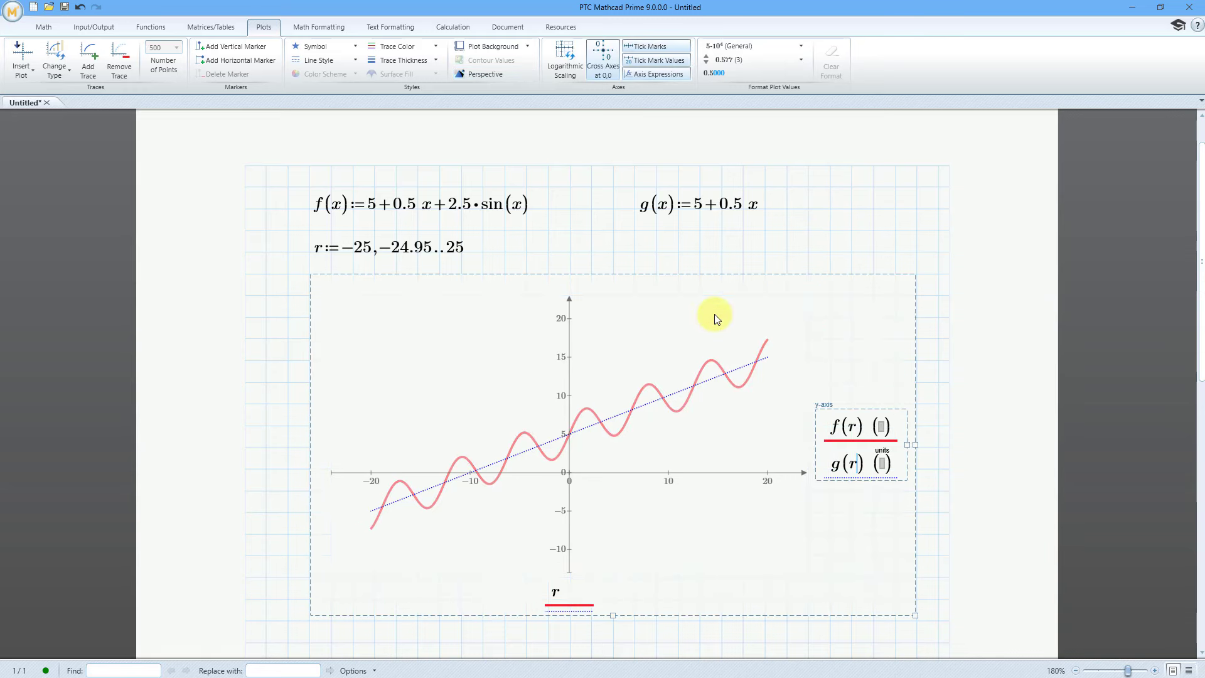
click(526, 46)
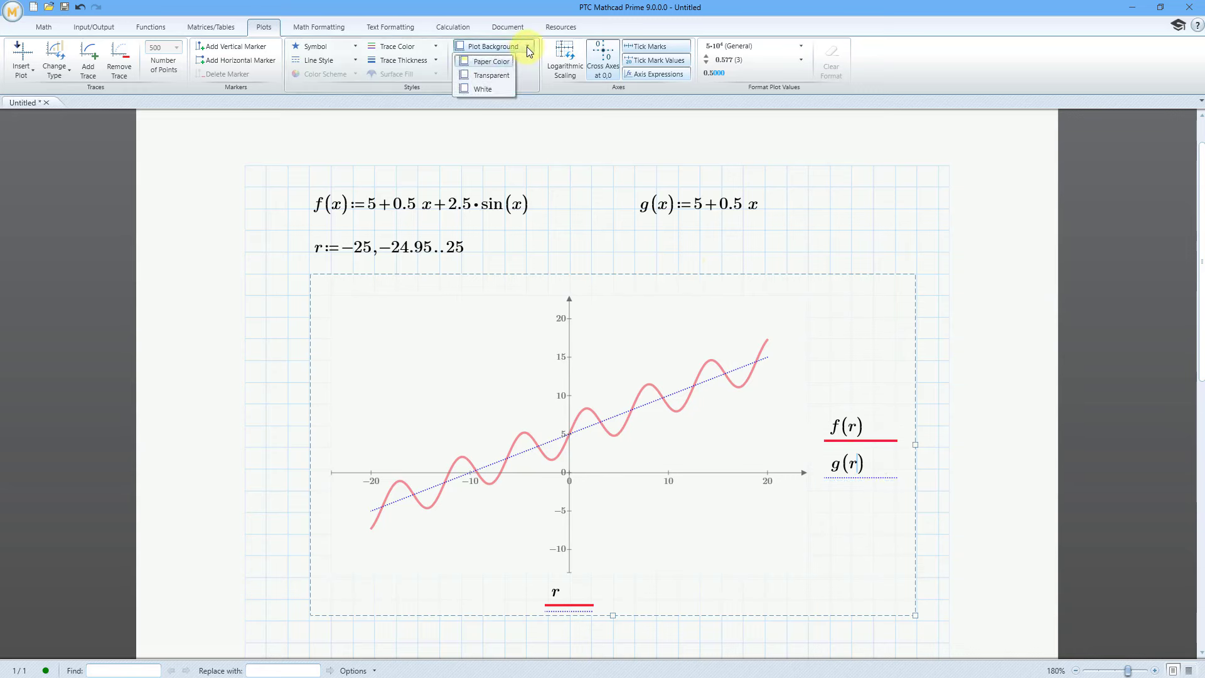
click(505, 75)
click(829, 193)
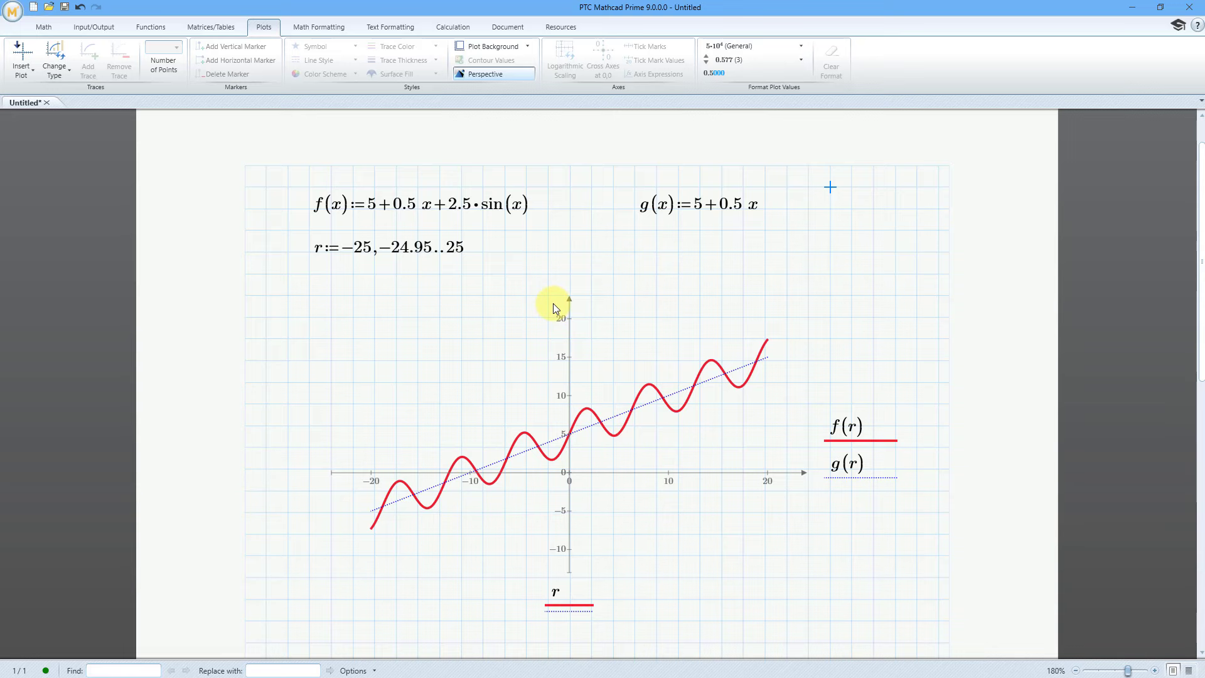
Change the XY plot's background to White and deselect the plot to view it
click(586, 349)
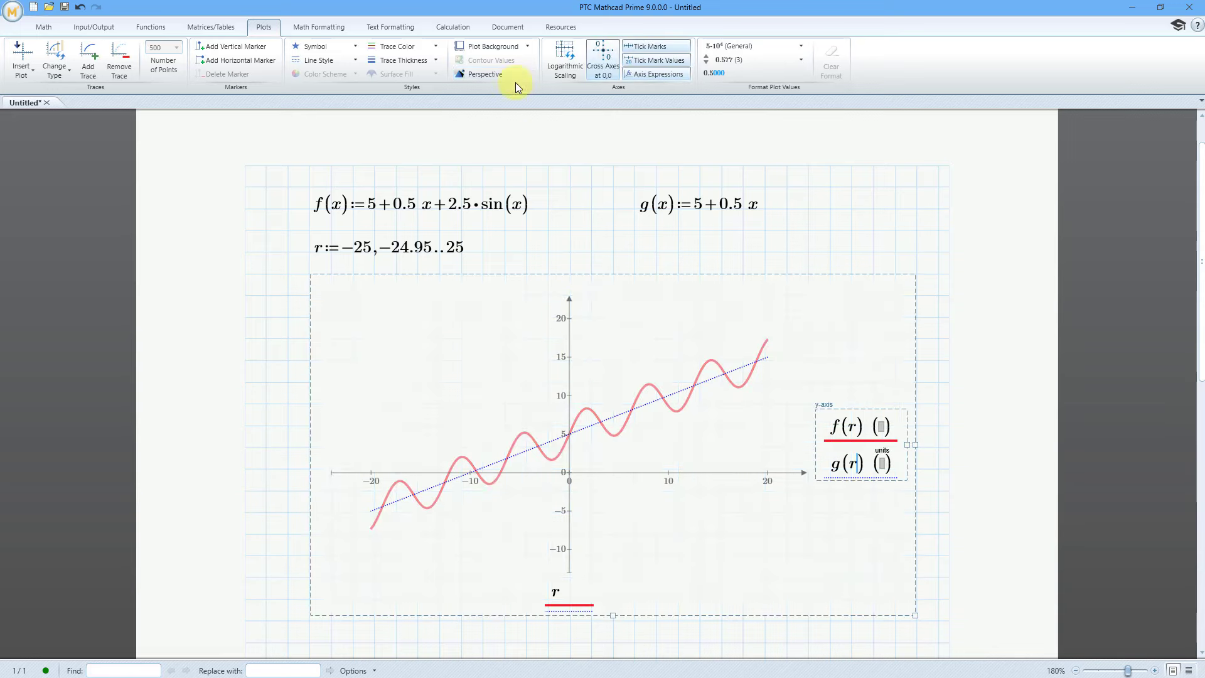
click(526, 45)
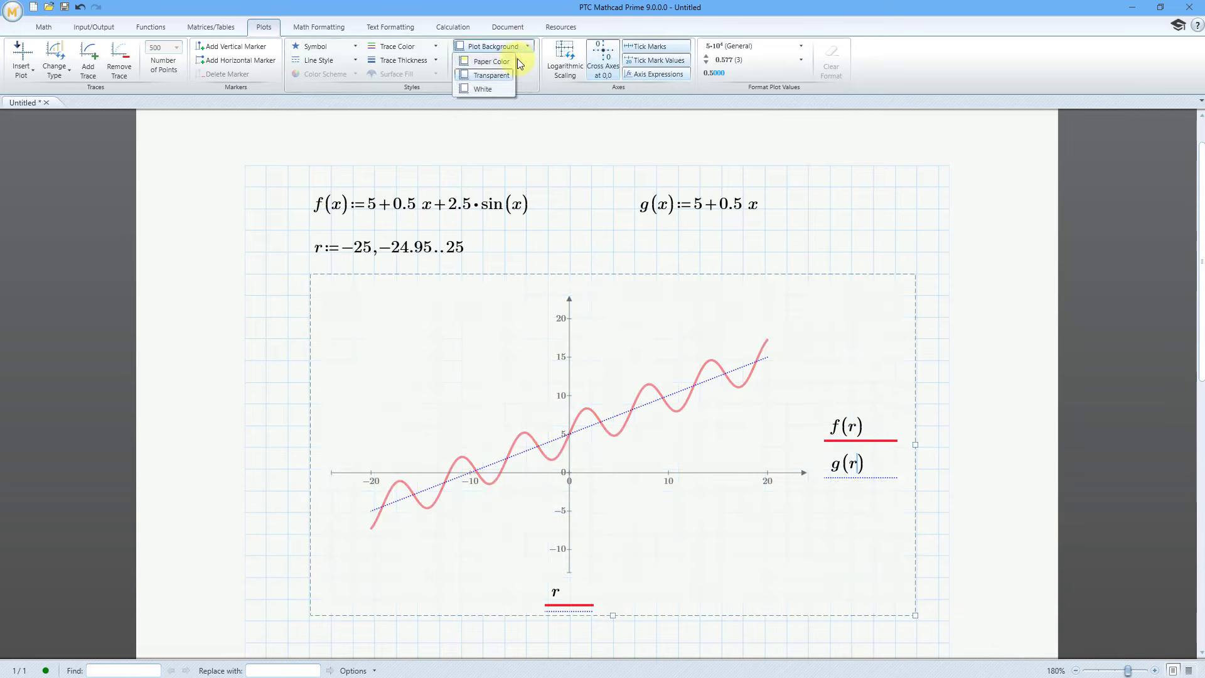
click(488, 89)
click(851, 251)
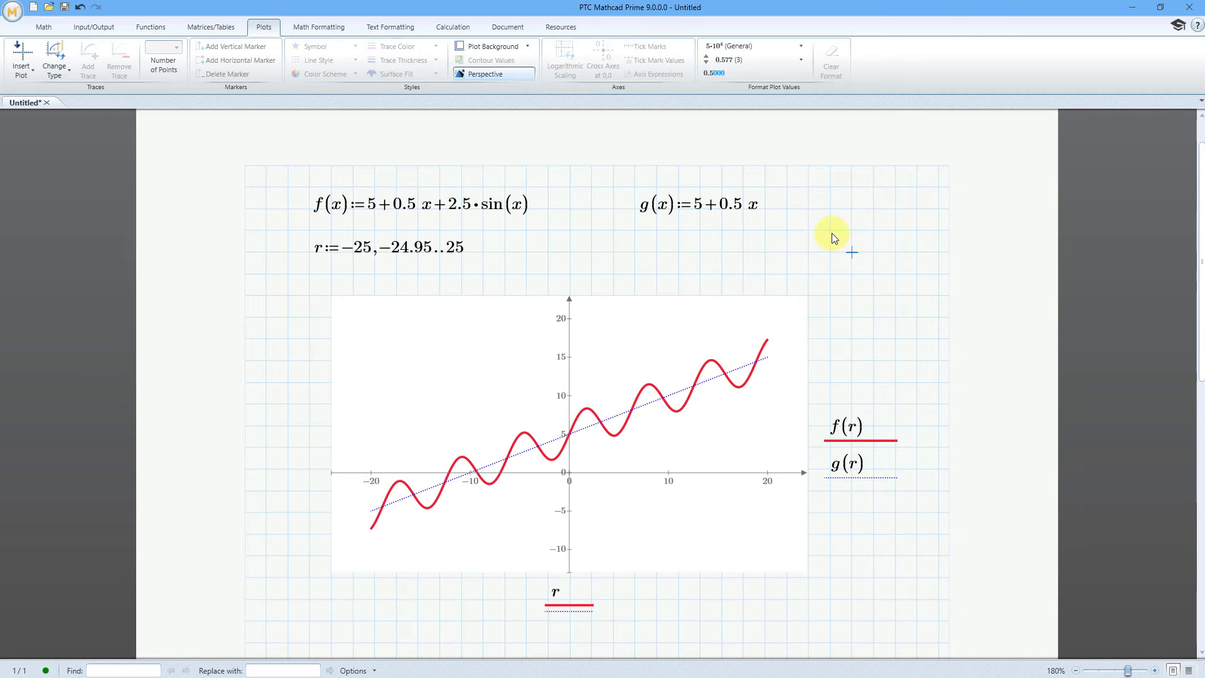
Set the XY plot's background back to Paper Color and deselect the plot
click(729, 333)
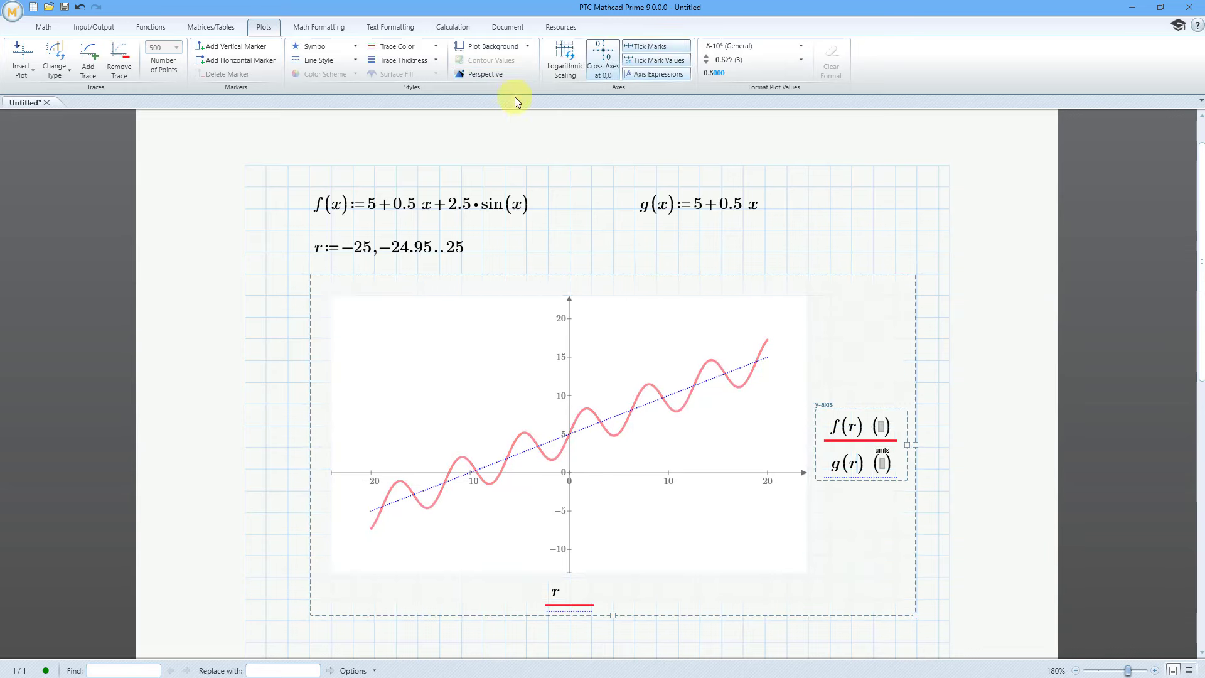
click(525, 45)
click(497, 61)
click(829, 204)
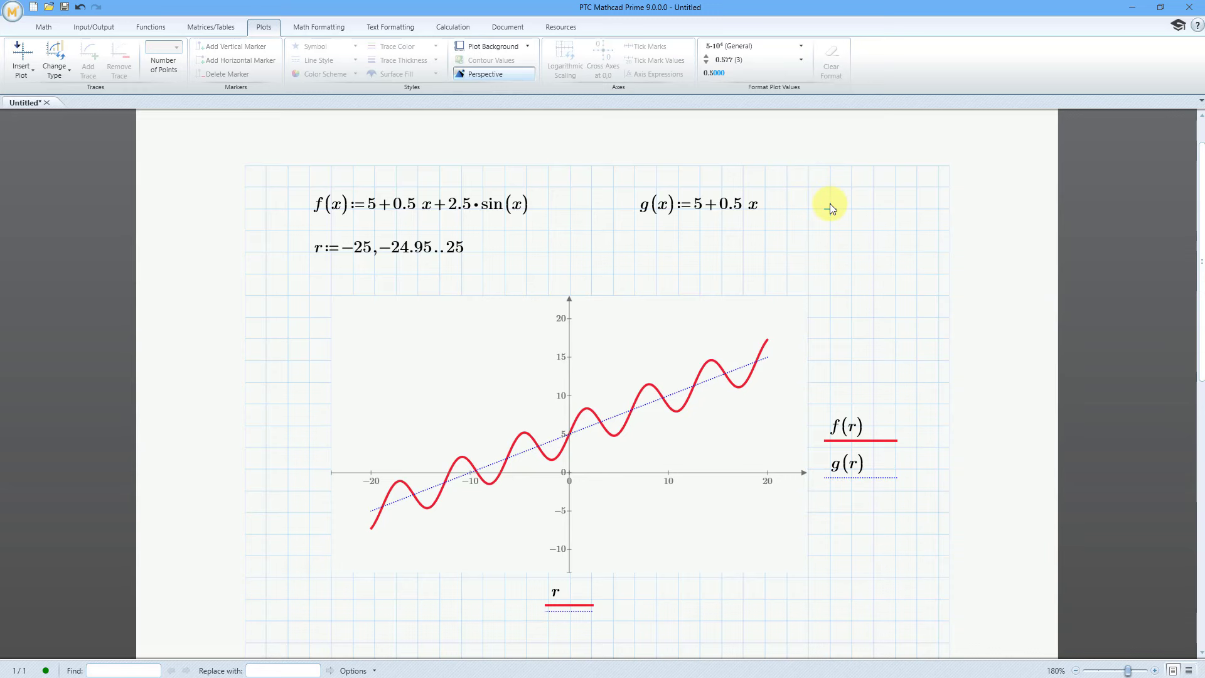
Make the XY plot's background Transparent again and deselect the plot
click(704, 321)
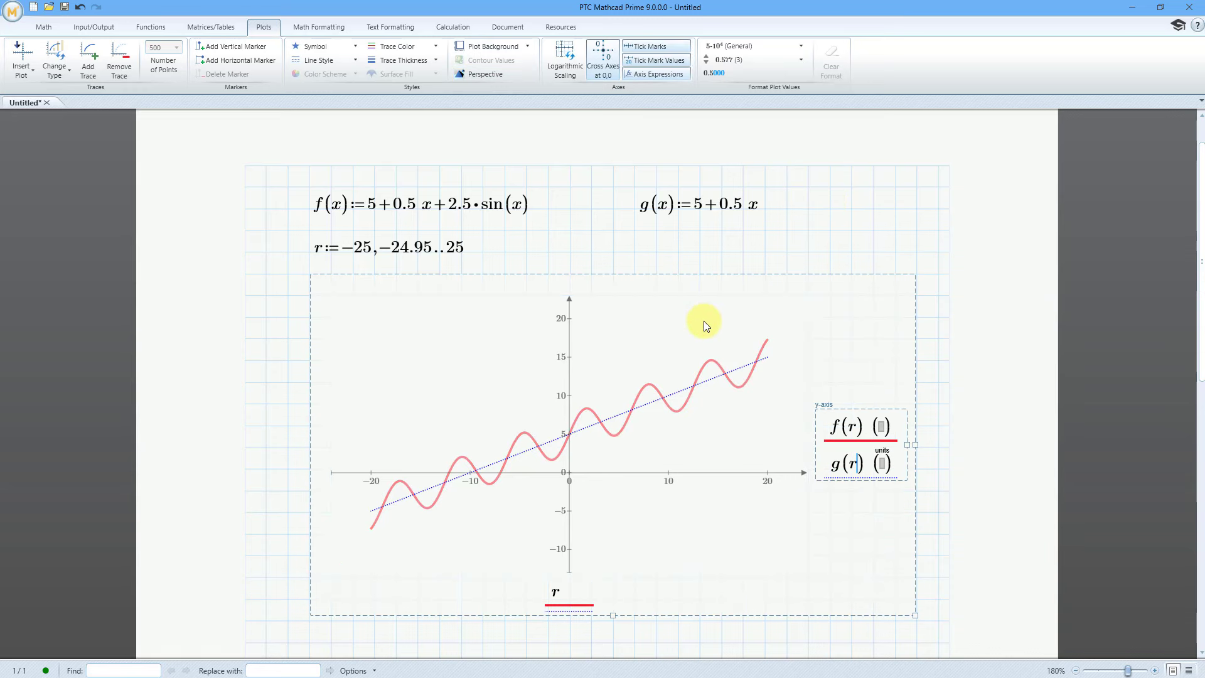
click(514, 47)
click(503, 74)
click(854, 237)
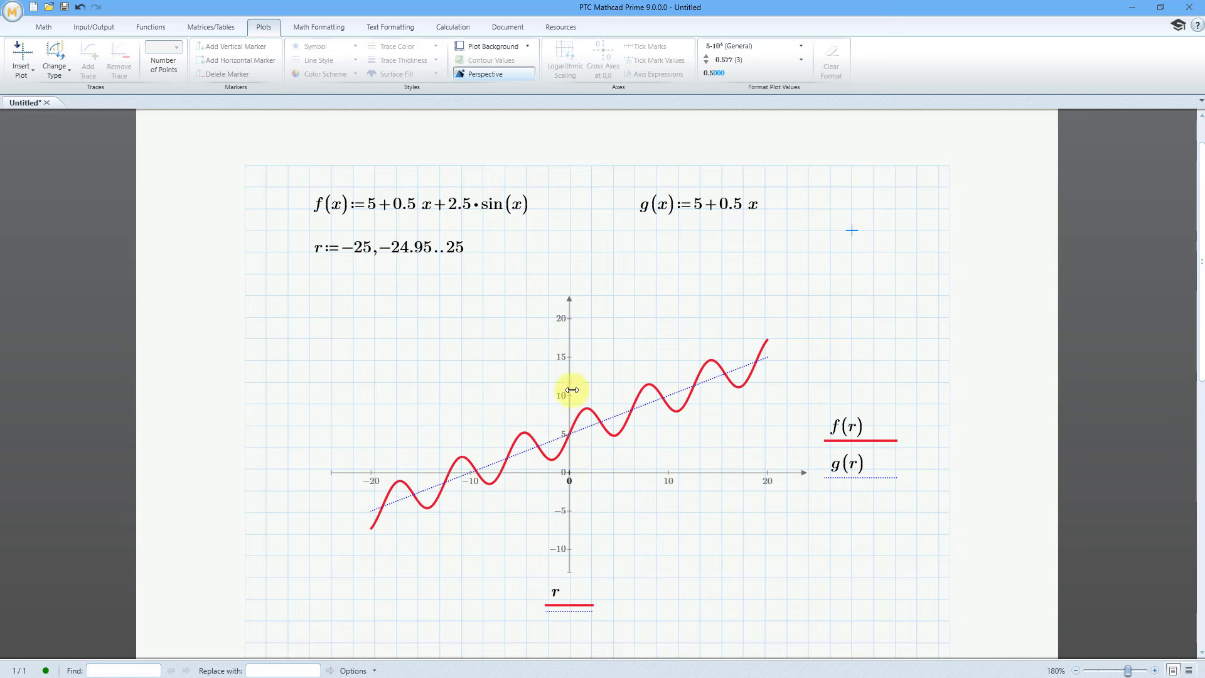
Hide the tick marks on the plot's y-axis and the tick mark values on its x-axis
click(842, 431)
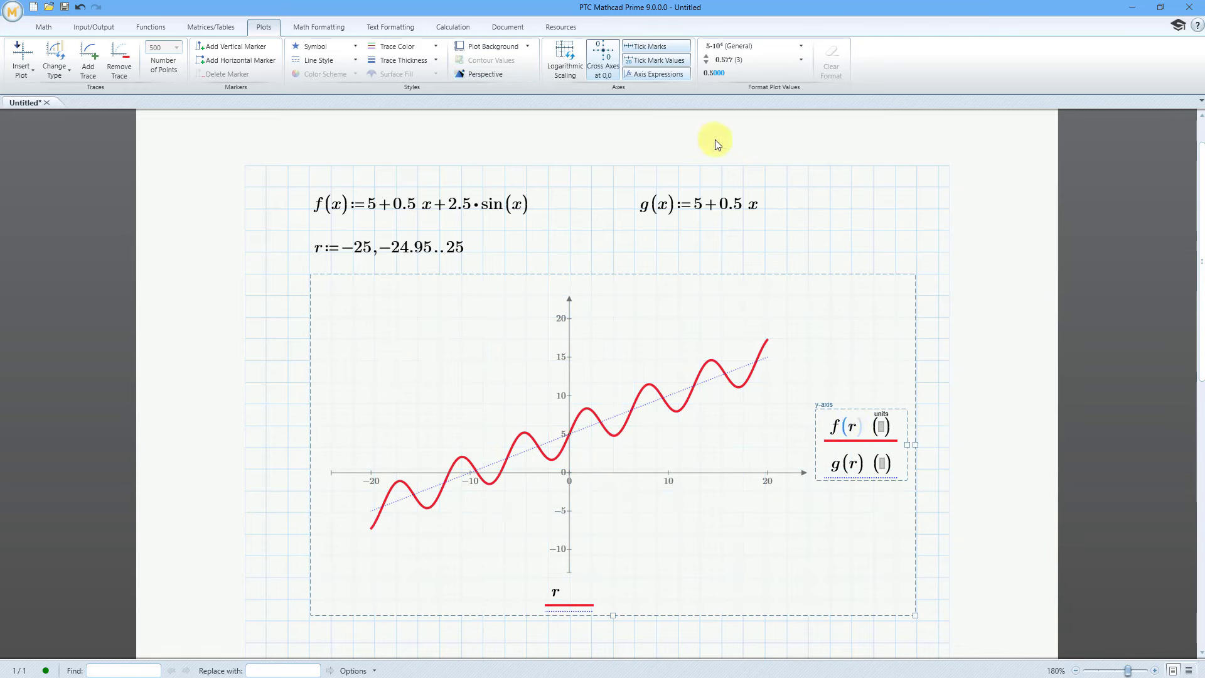
click(664, 47)
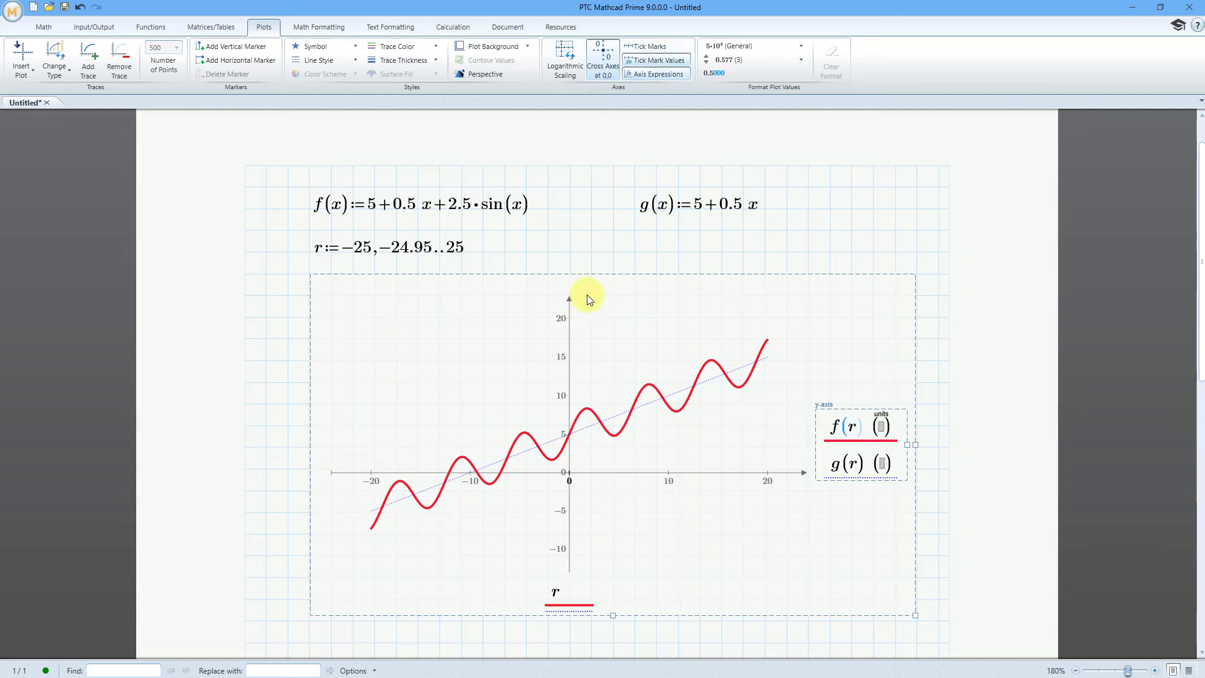
click(567, 599)
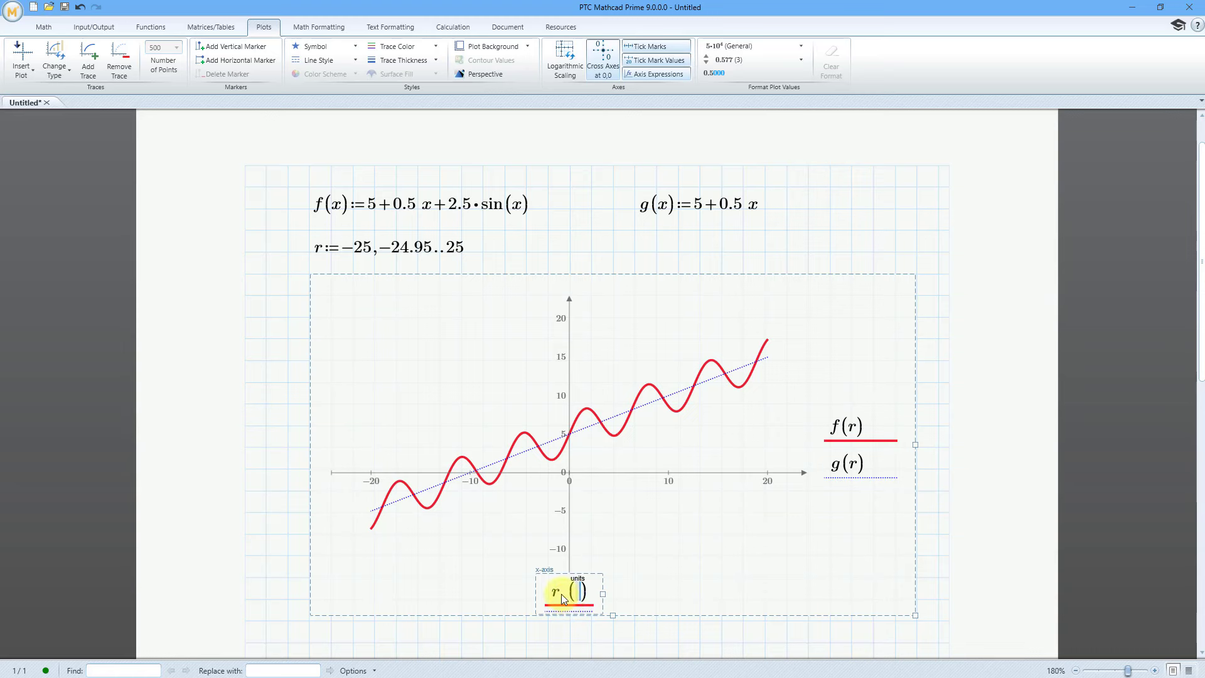
click(660, 60)
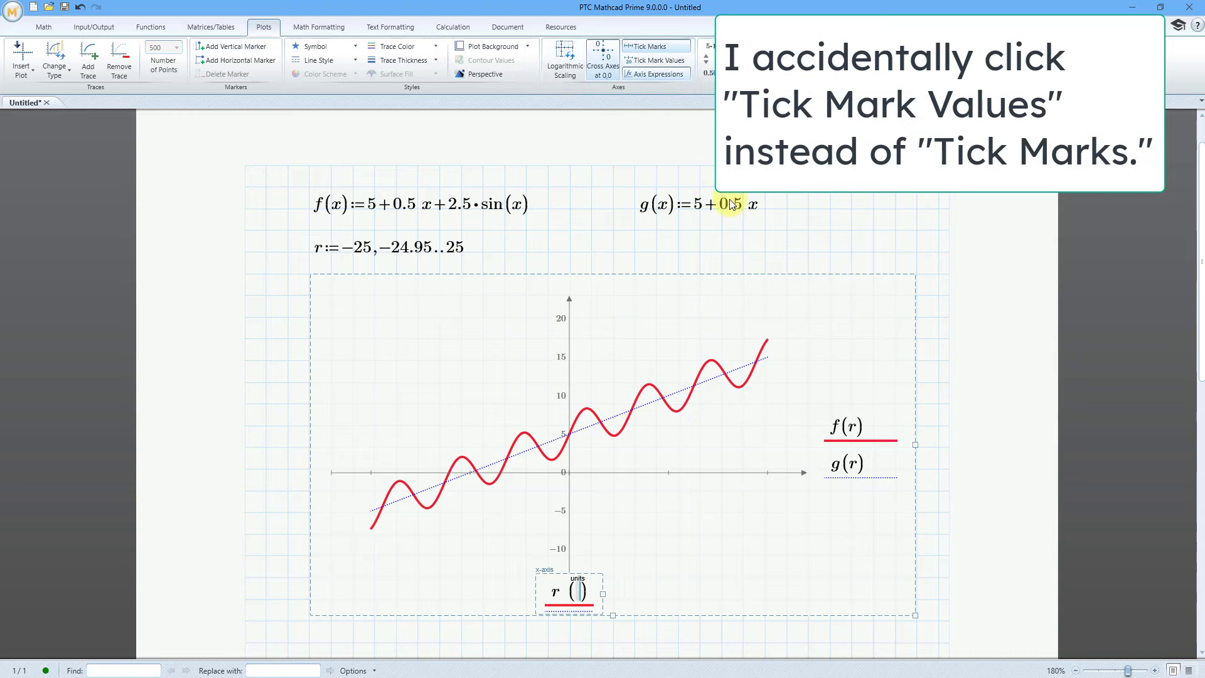
Show the y-axis tick marks and the x-axis tick mark values of the plot again
click(844, 232)
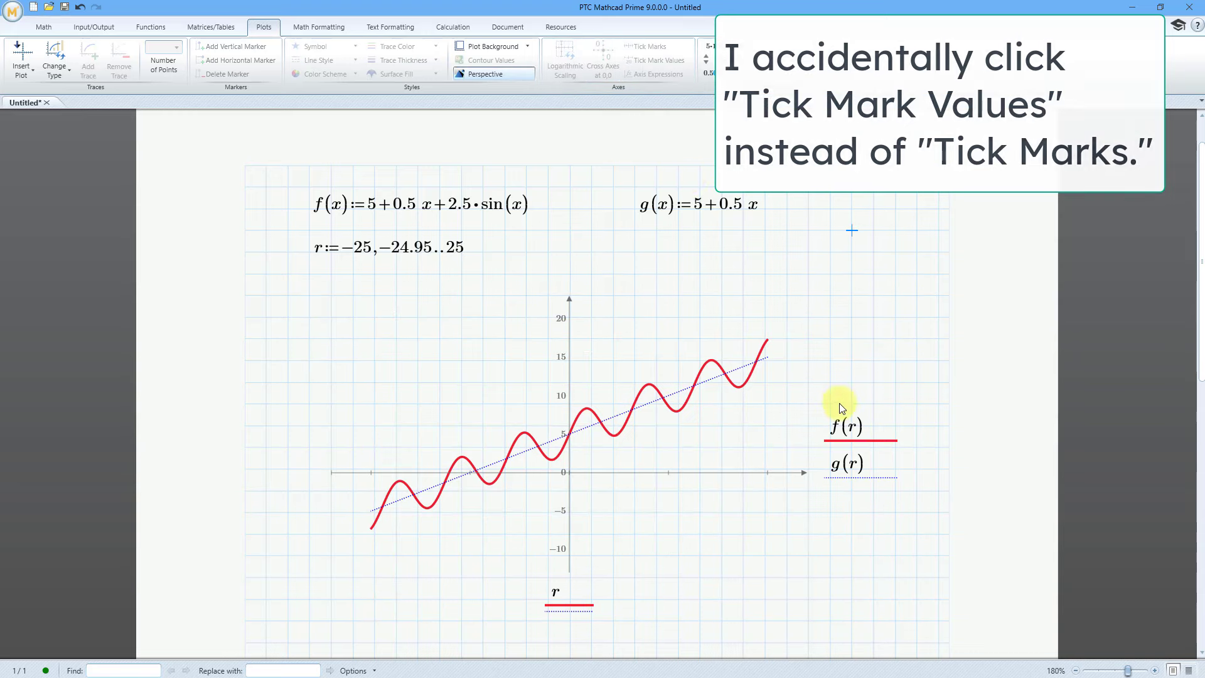
click(843, 431)
click(654, 47)
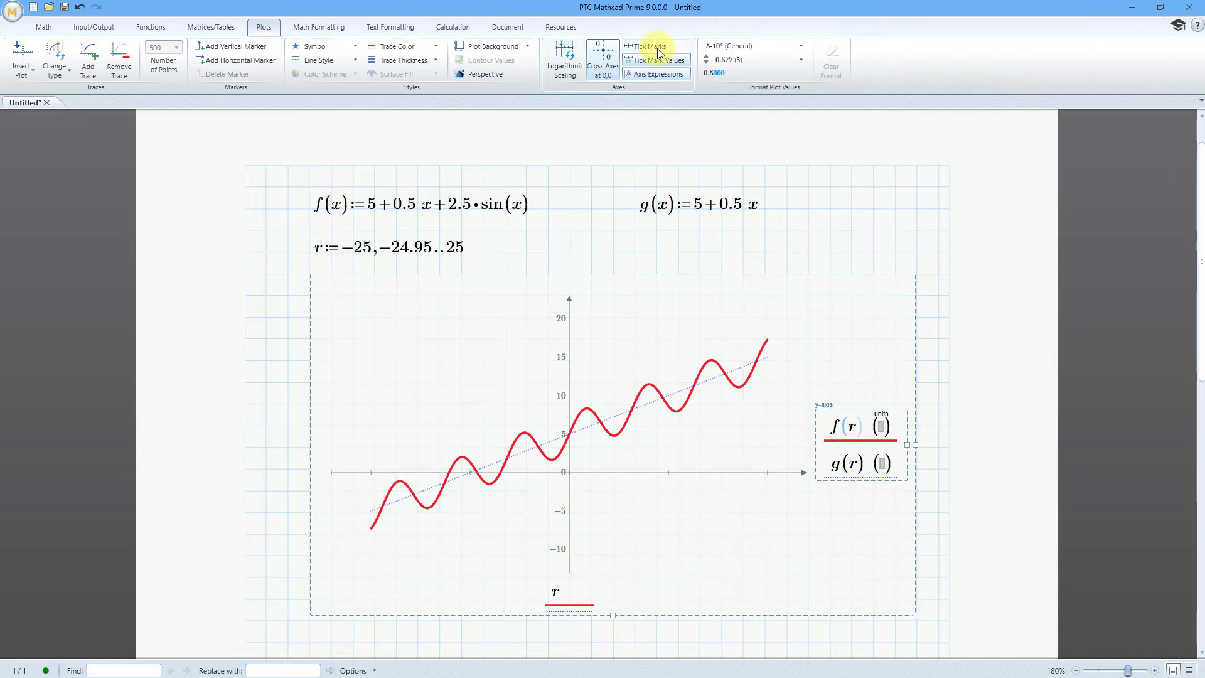
click(568, 593)
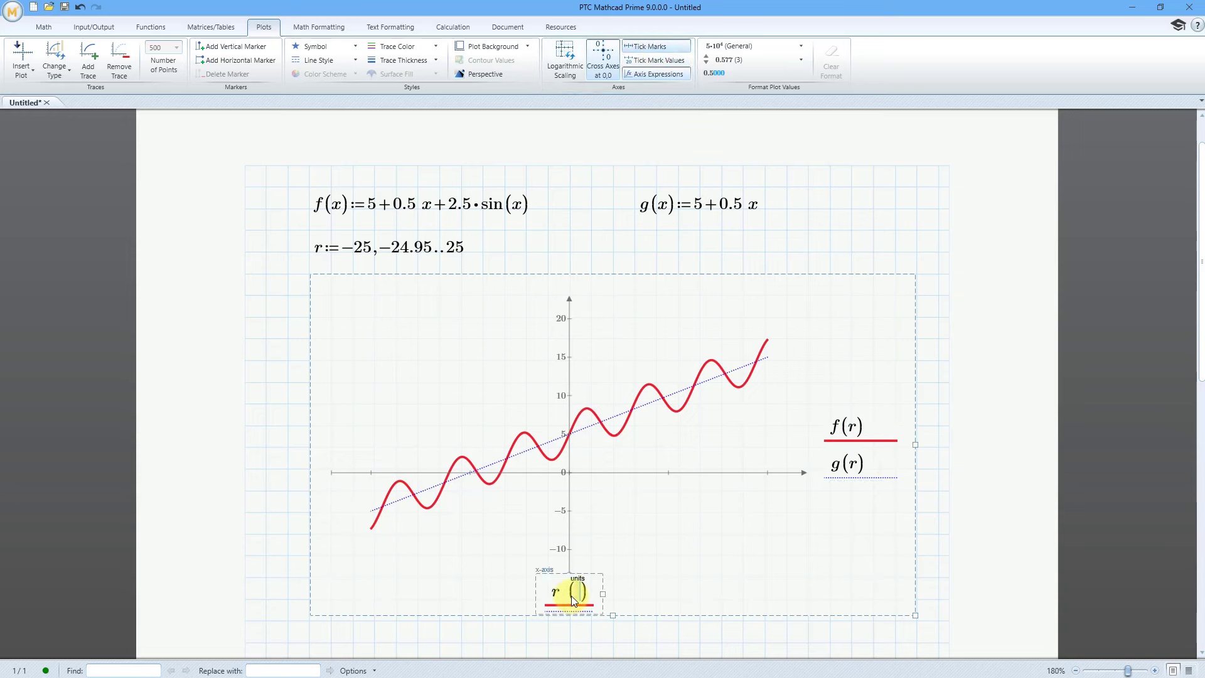
click(667, 48)
click(669, 61)
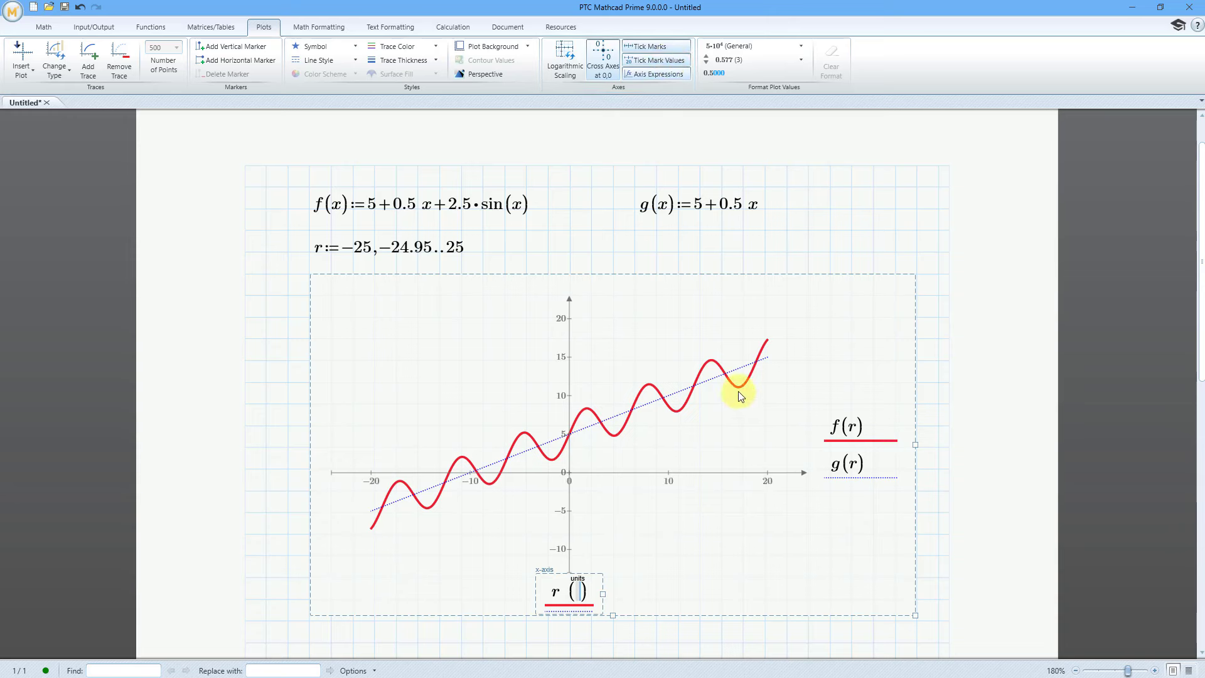
Toggle the y-axis tick mark values off and back on, and hide the y-axis tick marks
click(852, 434)
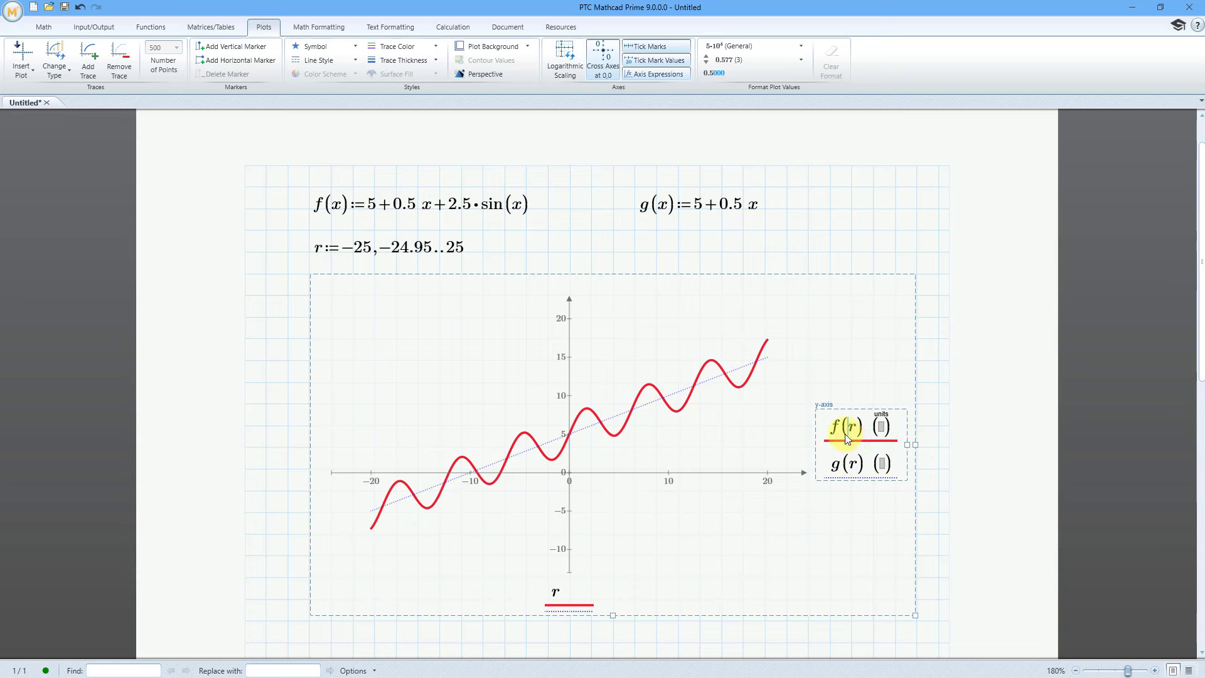
click(674, 62)
click(673, 60)
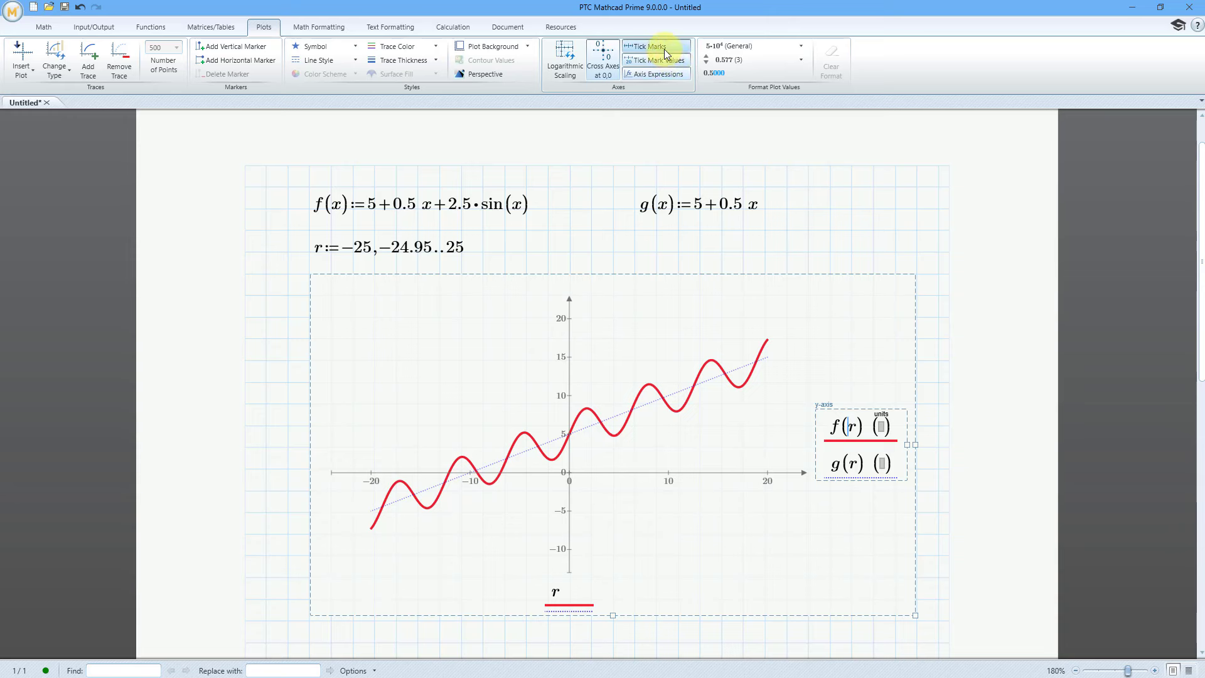
click(840, 247)
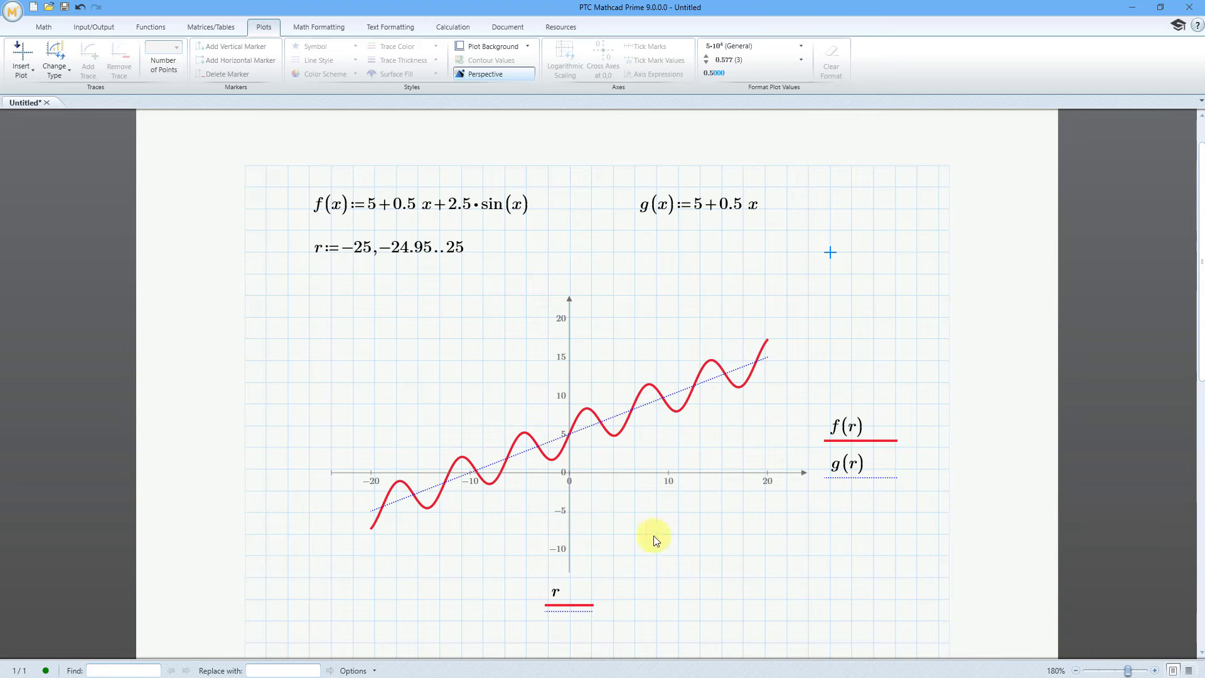
Hide the plot's axis expressions and deselect the plot
click(669, 449)
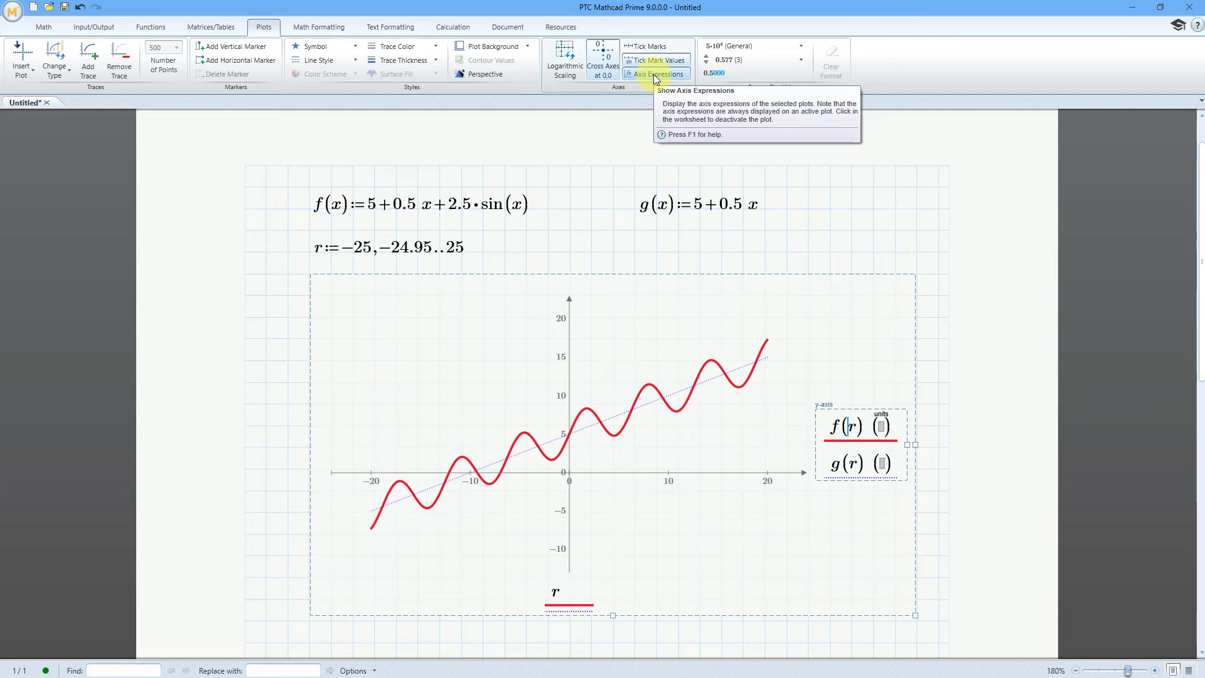
click(821, 218)
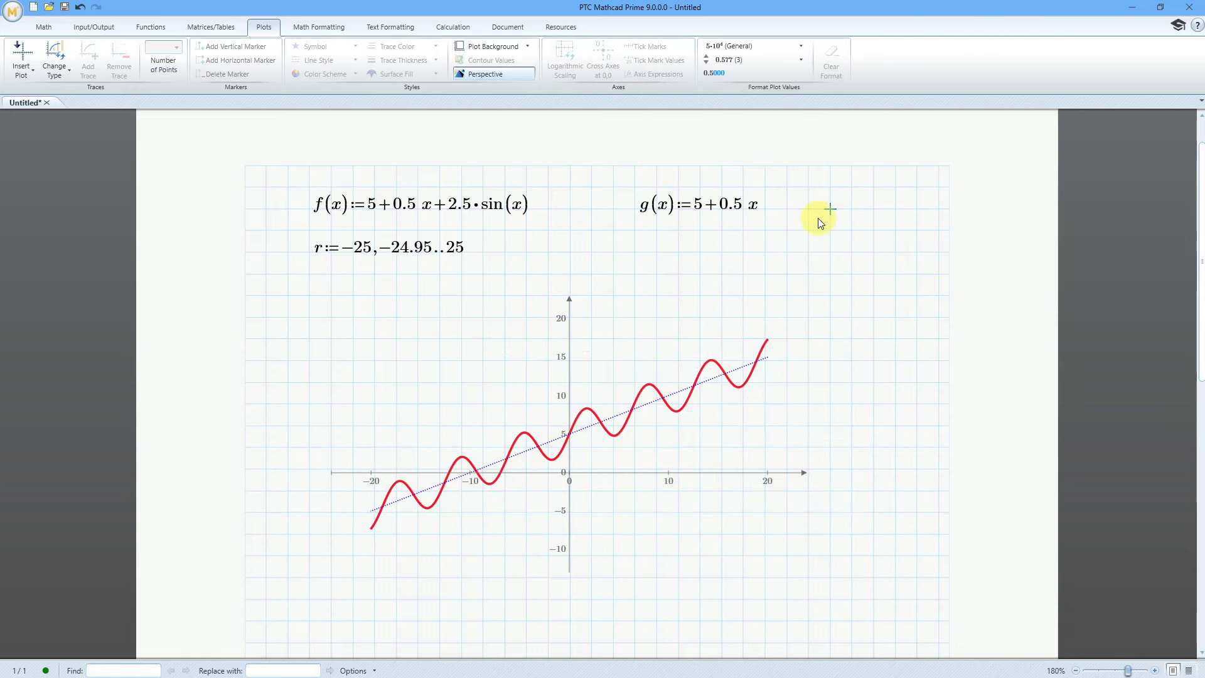
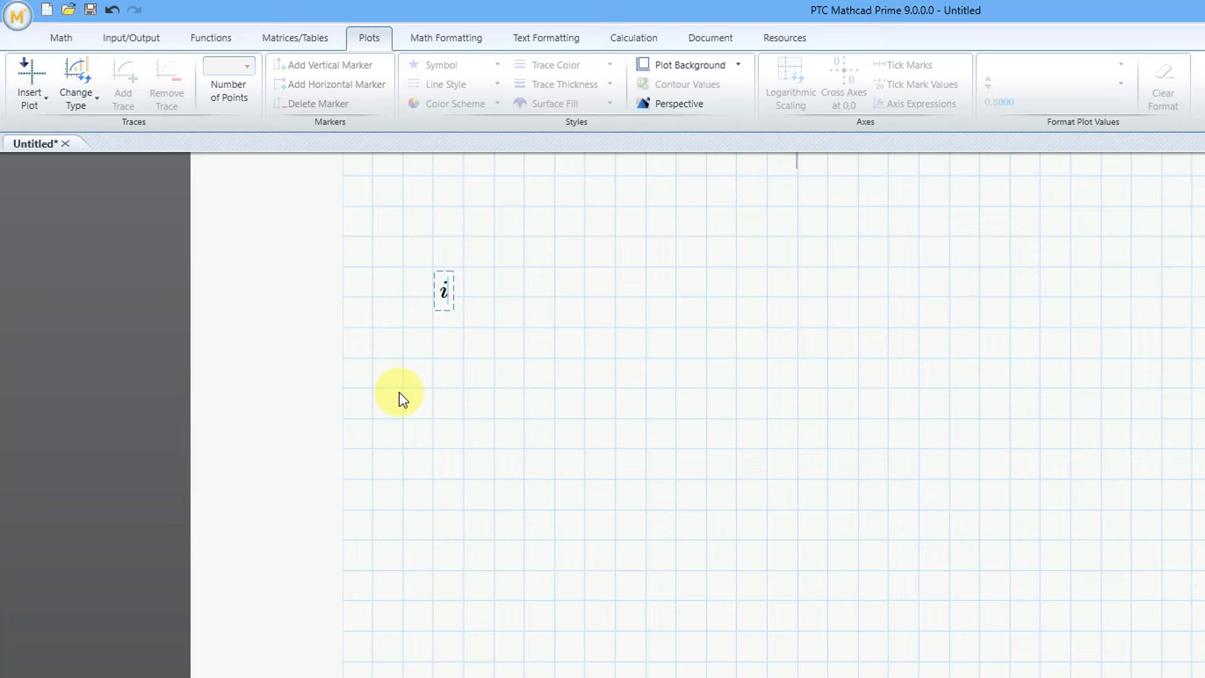
Define the range variable i := 0..100 below the plot, and move the cursor to its right for another expression
text(:=0..)
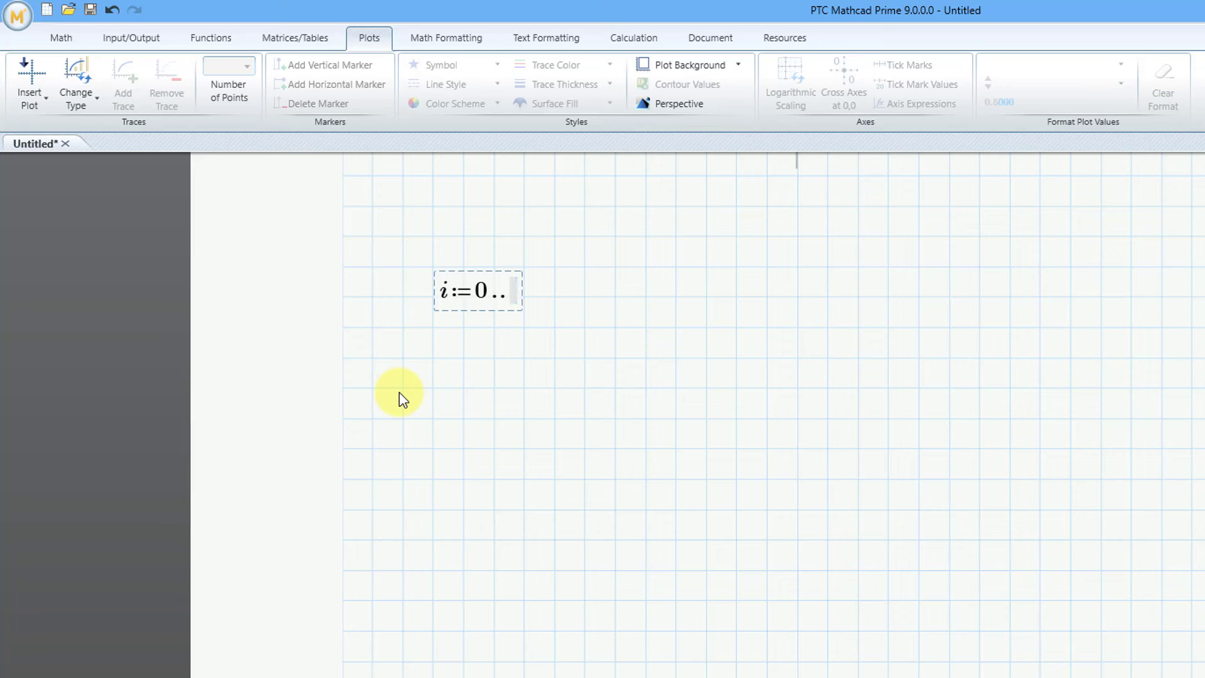
text(100)
key(Right)
key(Right)
key(Right)
key(Right)
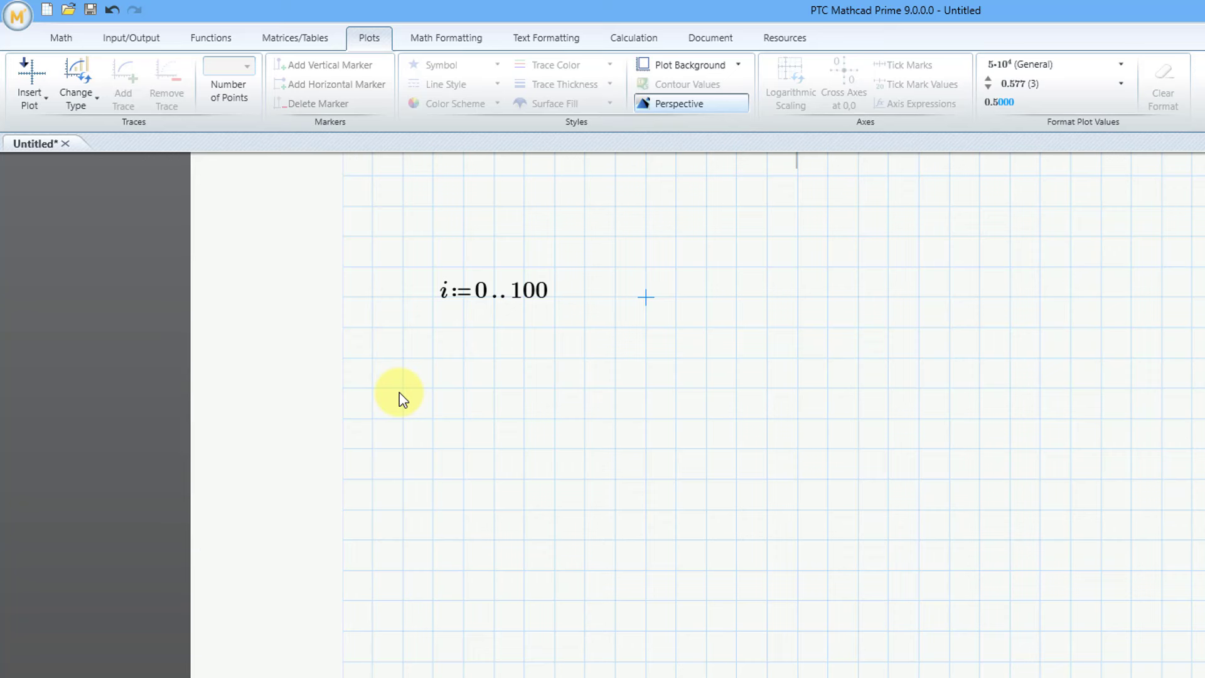
Define the first column of the data matrix as data with matrix index i,0 := i, beside the range variable
text(data)
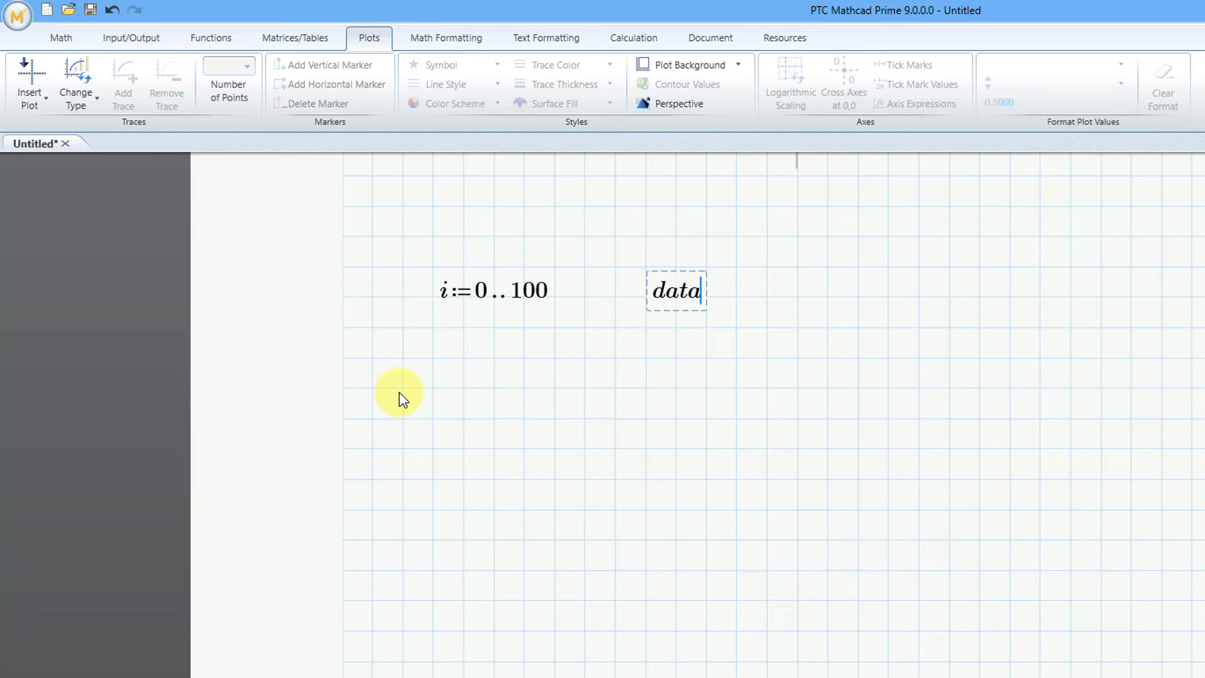
click(292, 39)
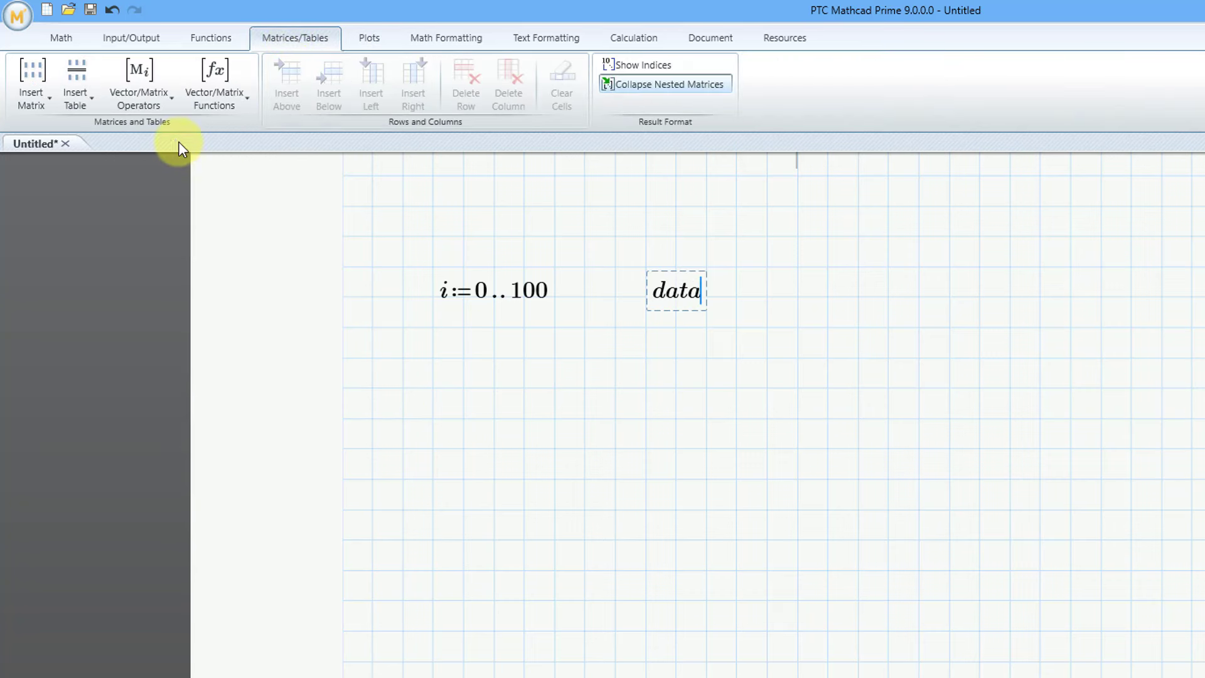
click(168, 107)
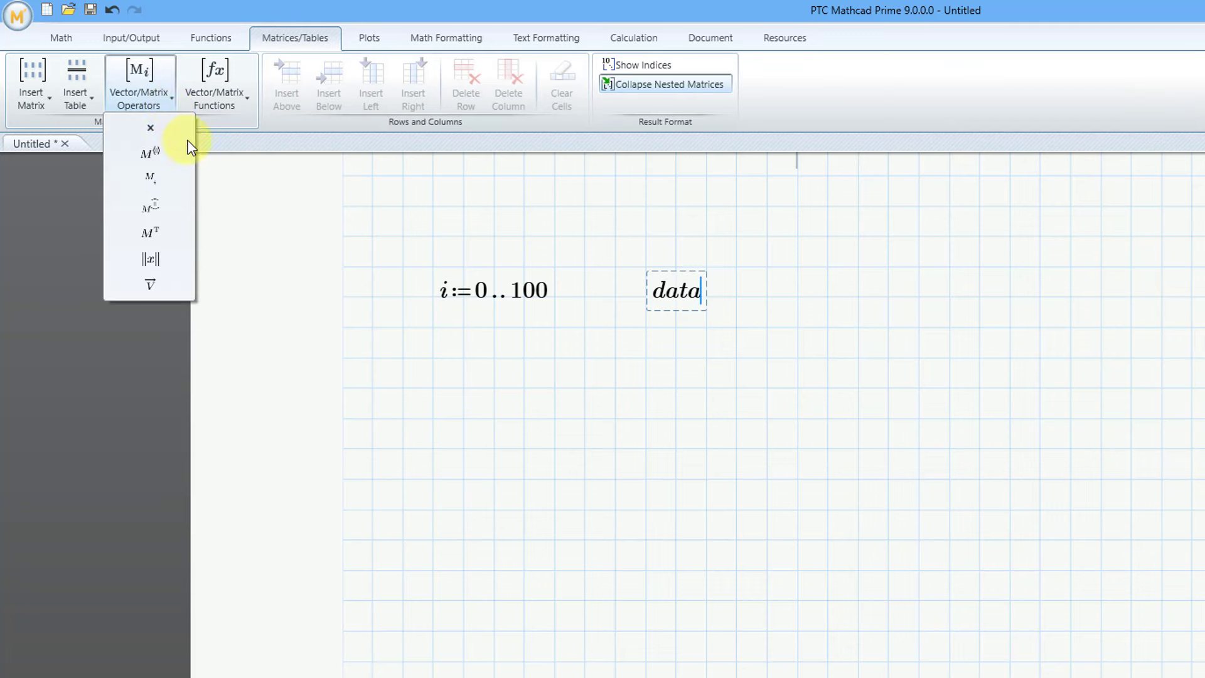
click(166, 182)
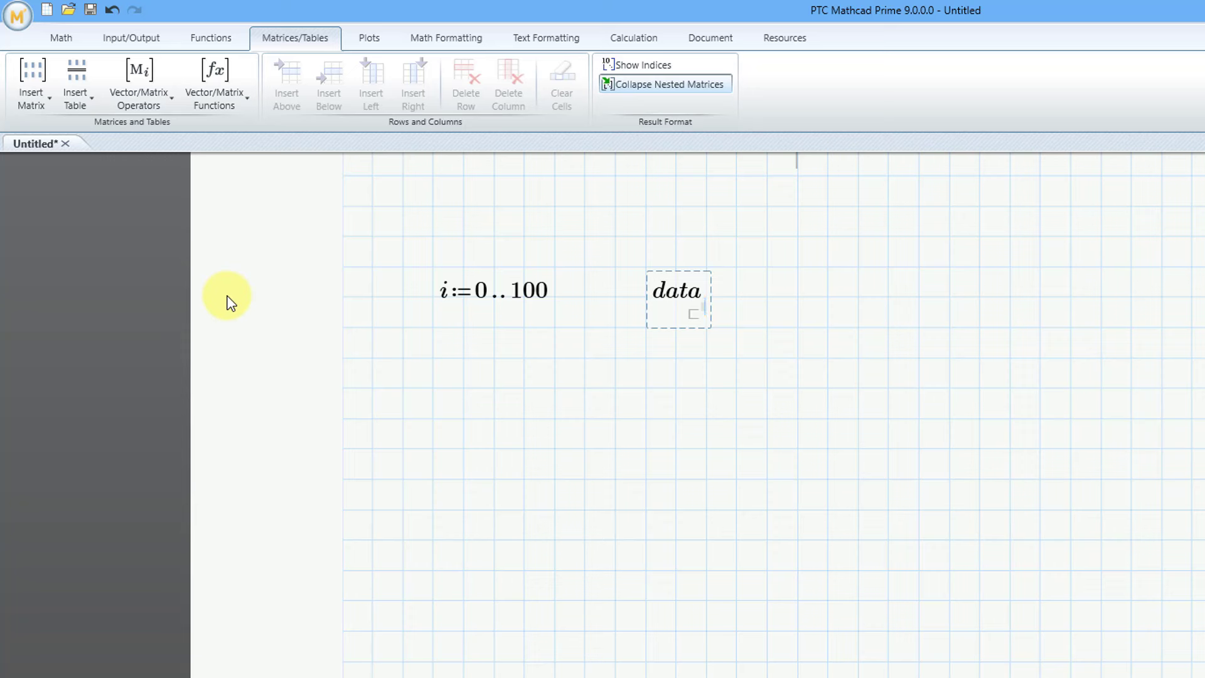
text(i,0)
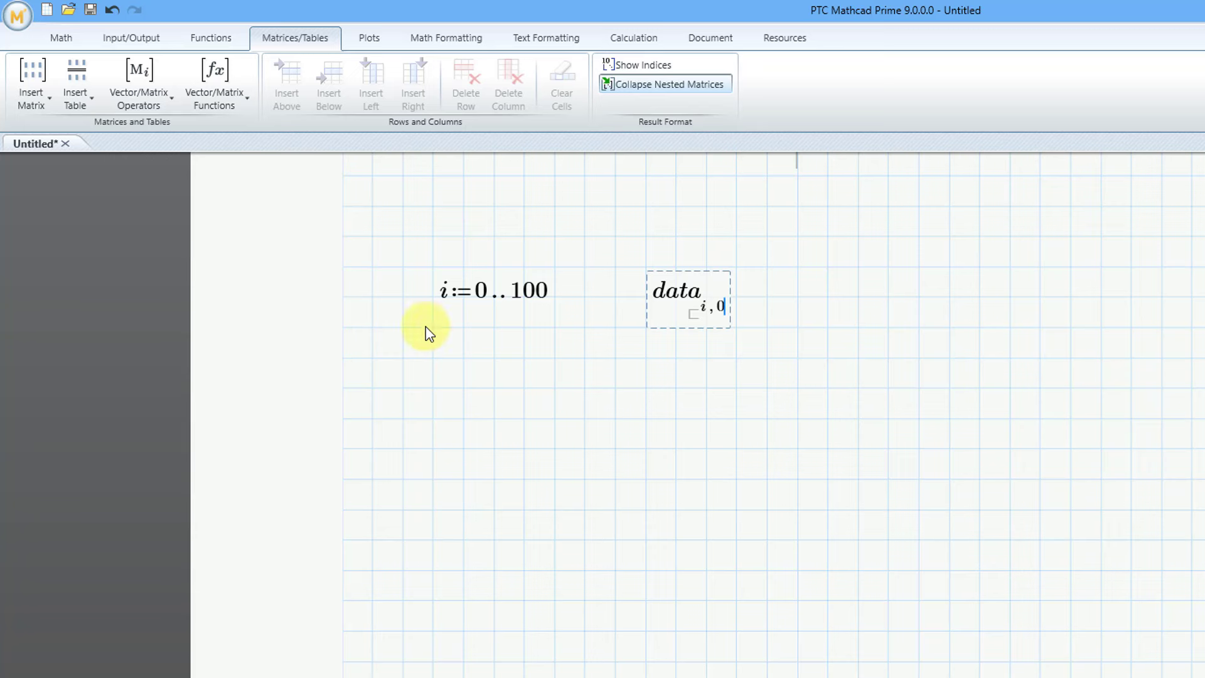
click(60, 37)
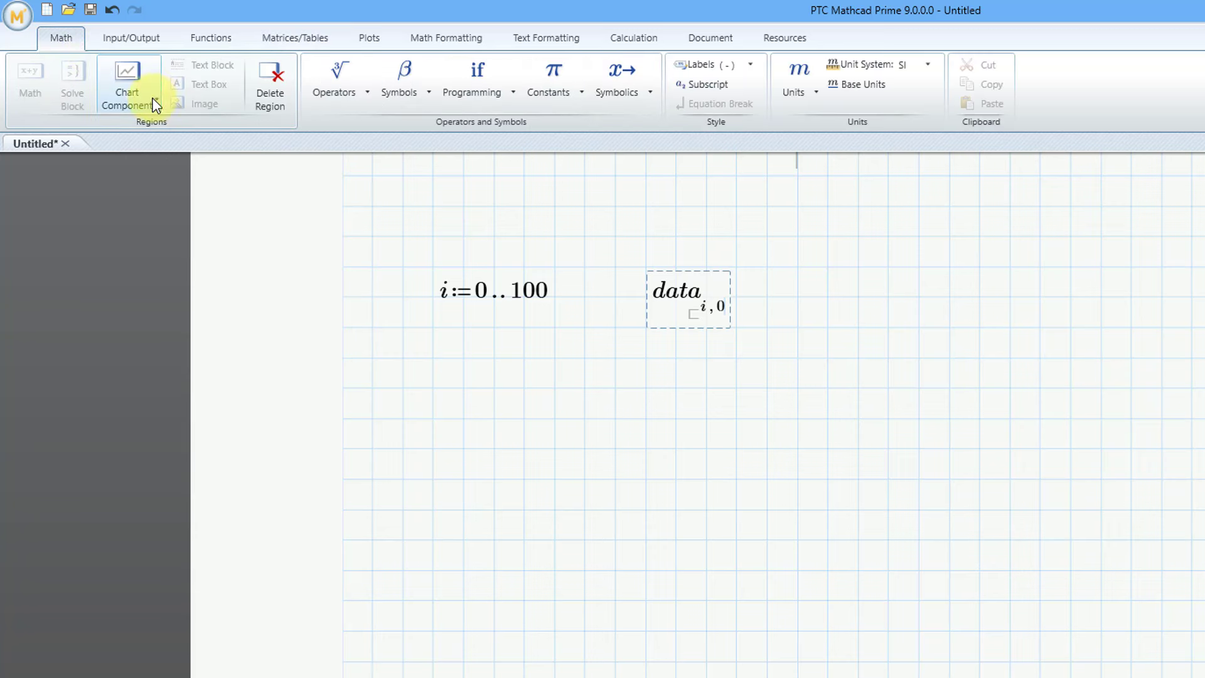
click(364, 93)
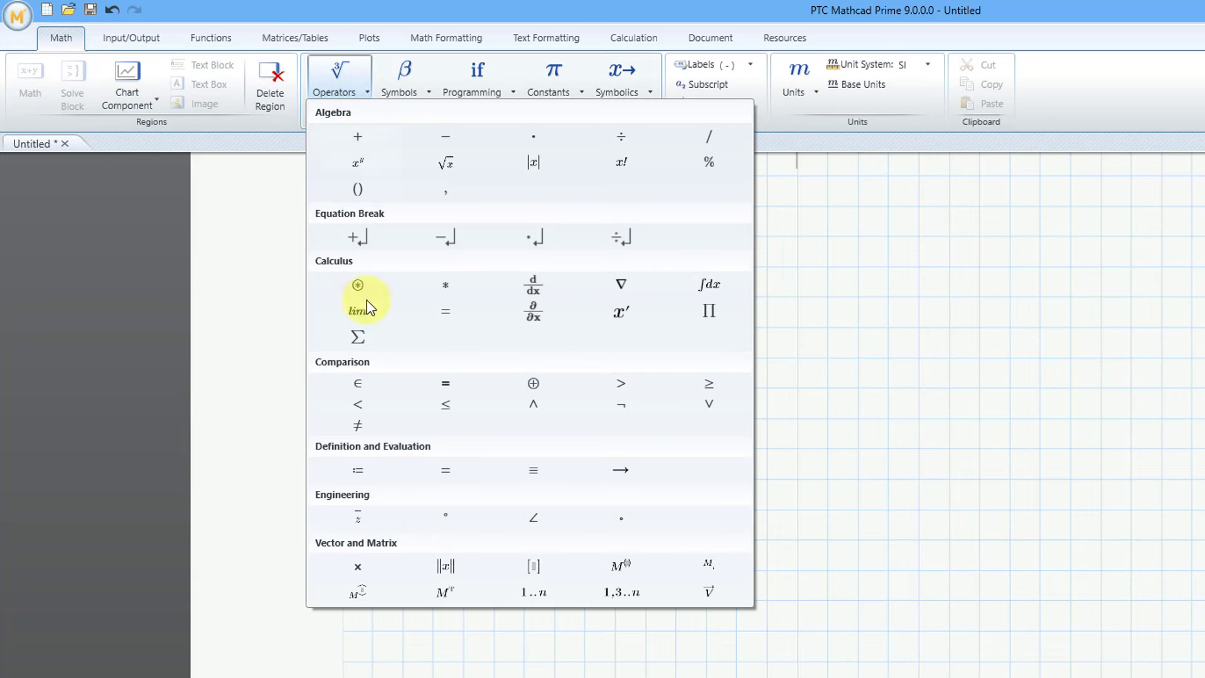
click(370, 472)
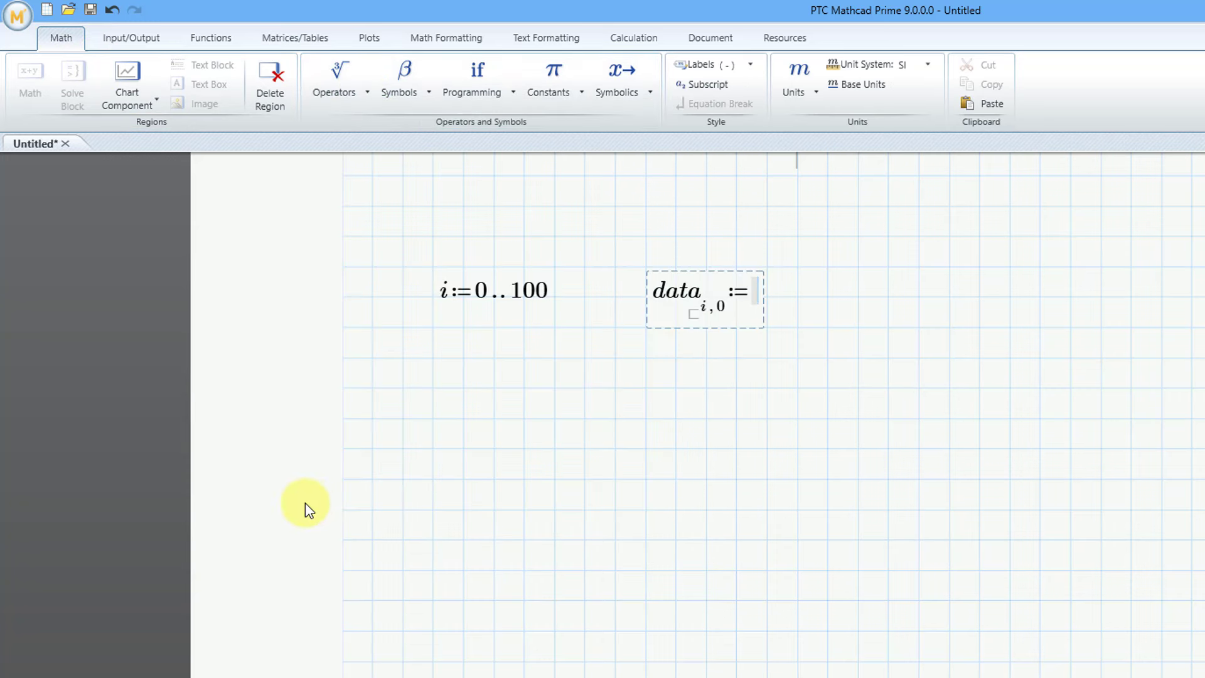
text(i)
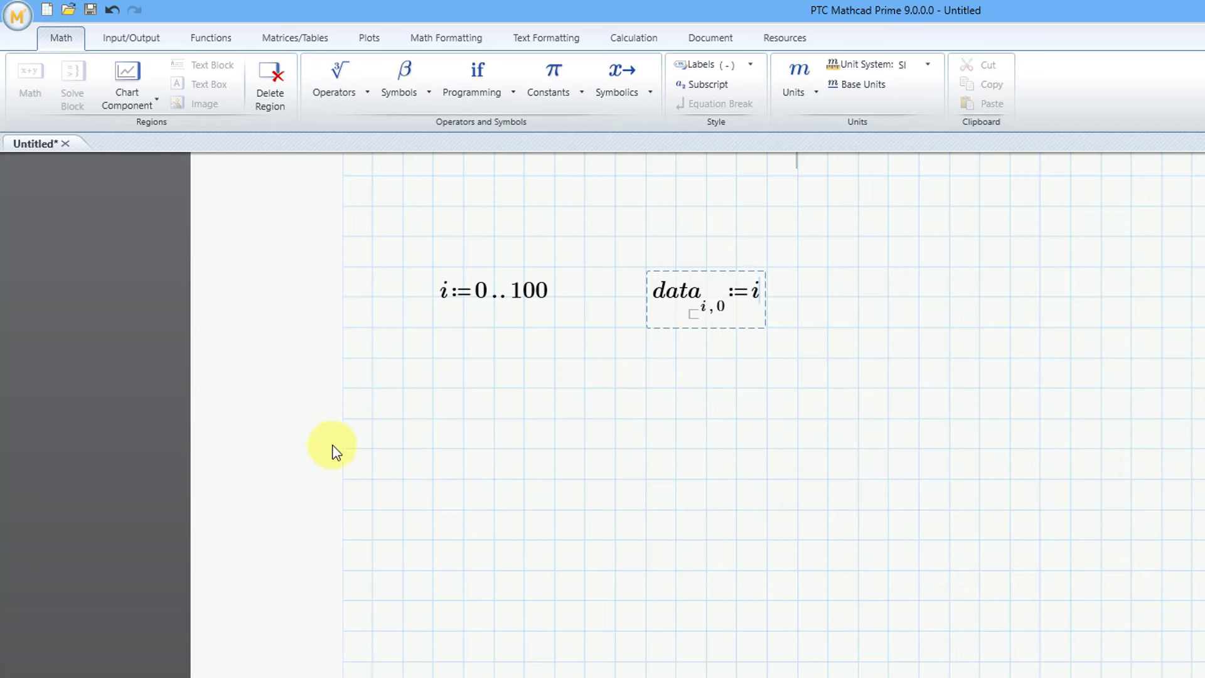
Define the second column, data with matrix index i,1 := 40+rnd(40), on the same row beside the first column's definition
click(889, 297)
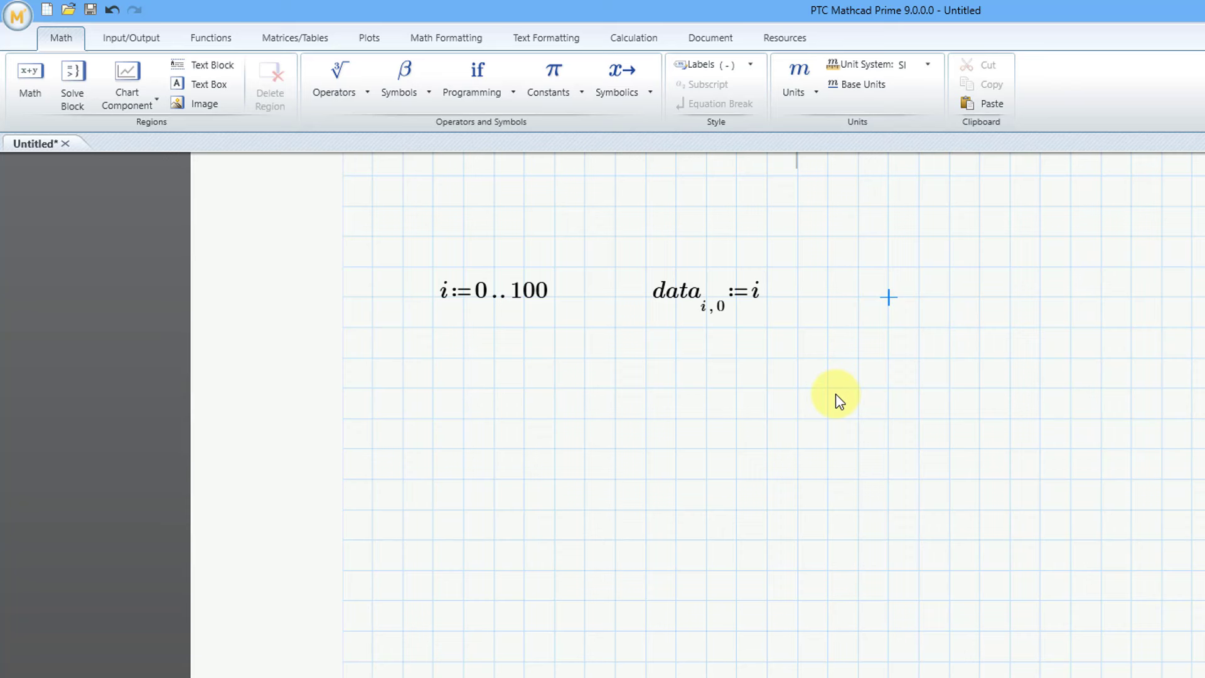
text(data)
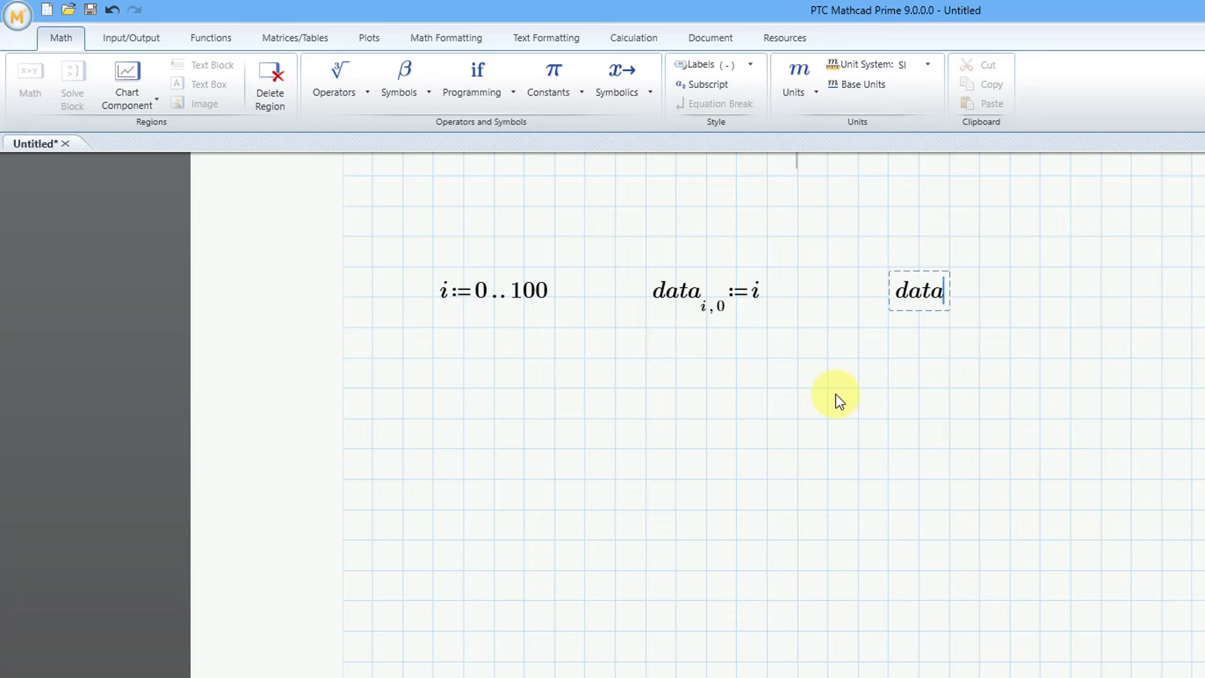
text([i,1:=)
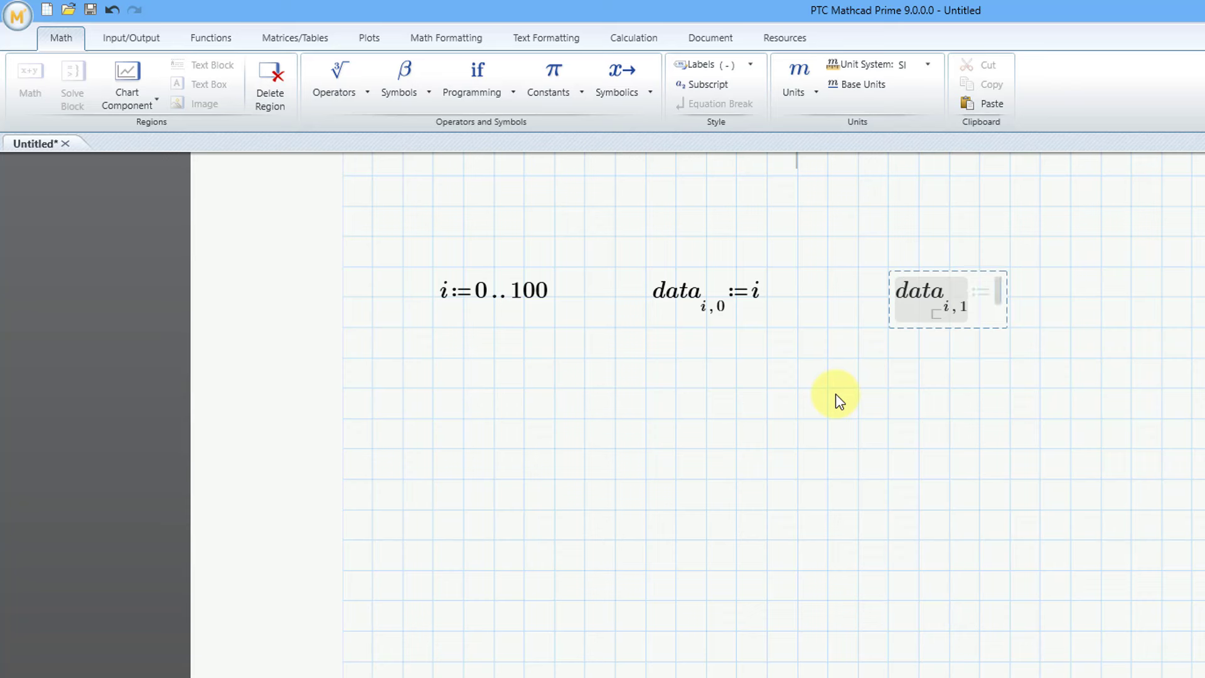
text(40+)
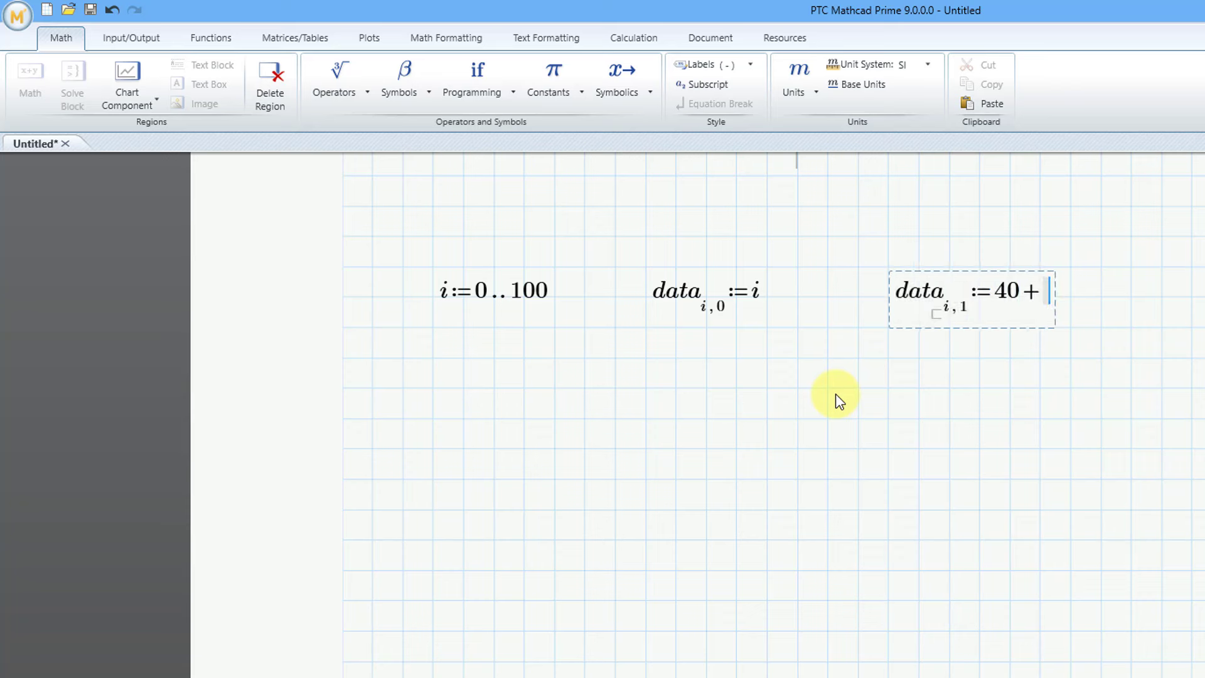
text(rnd)
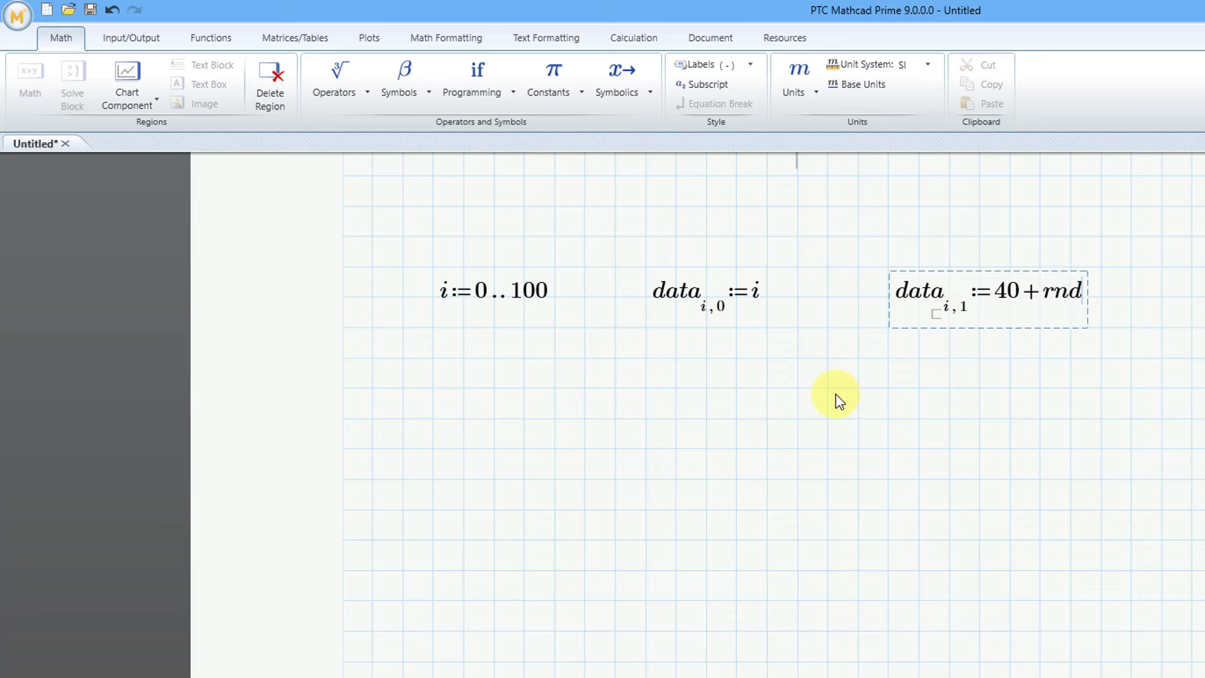
text((40)
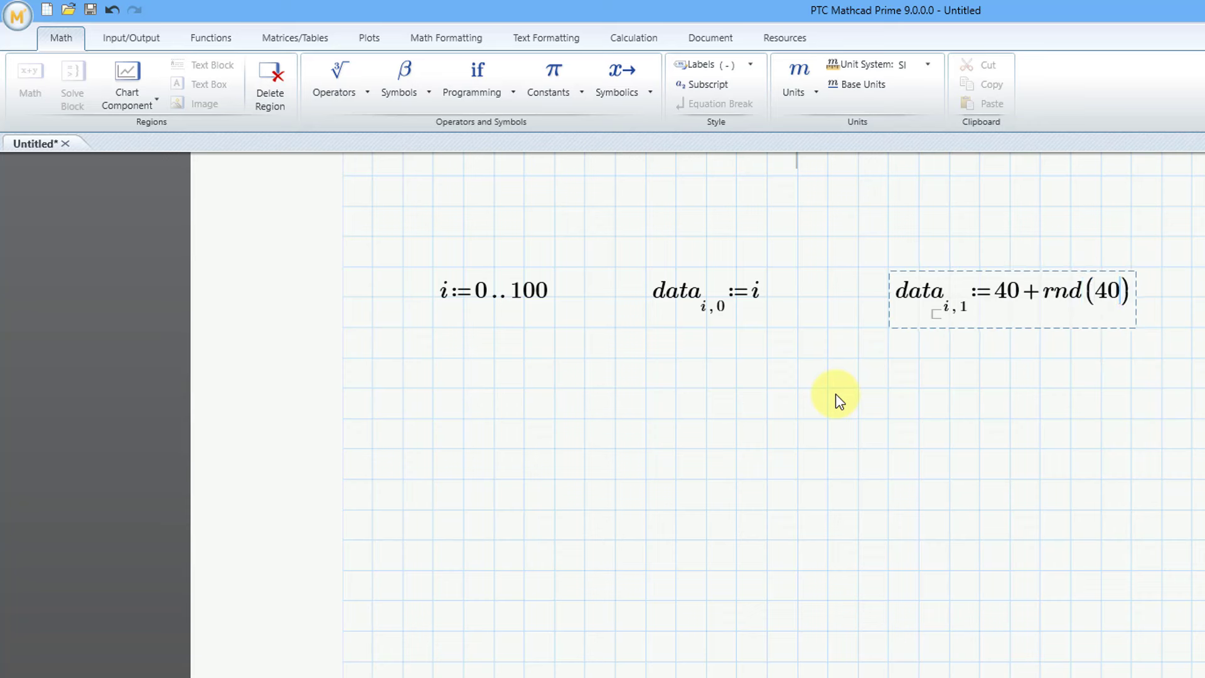
click(477, 393)
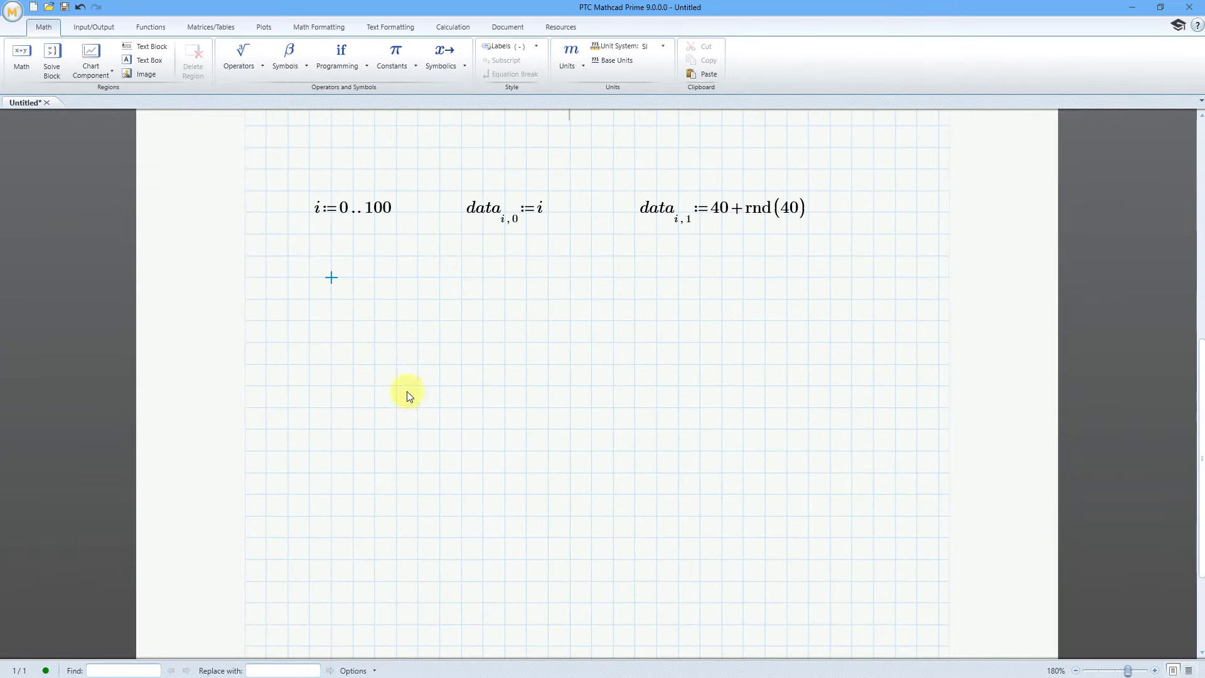
Evaluate the data matrix below the three definitions
click(375, 430)
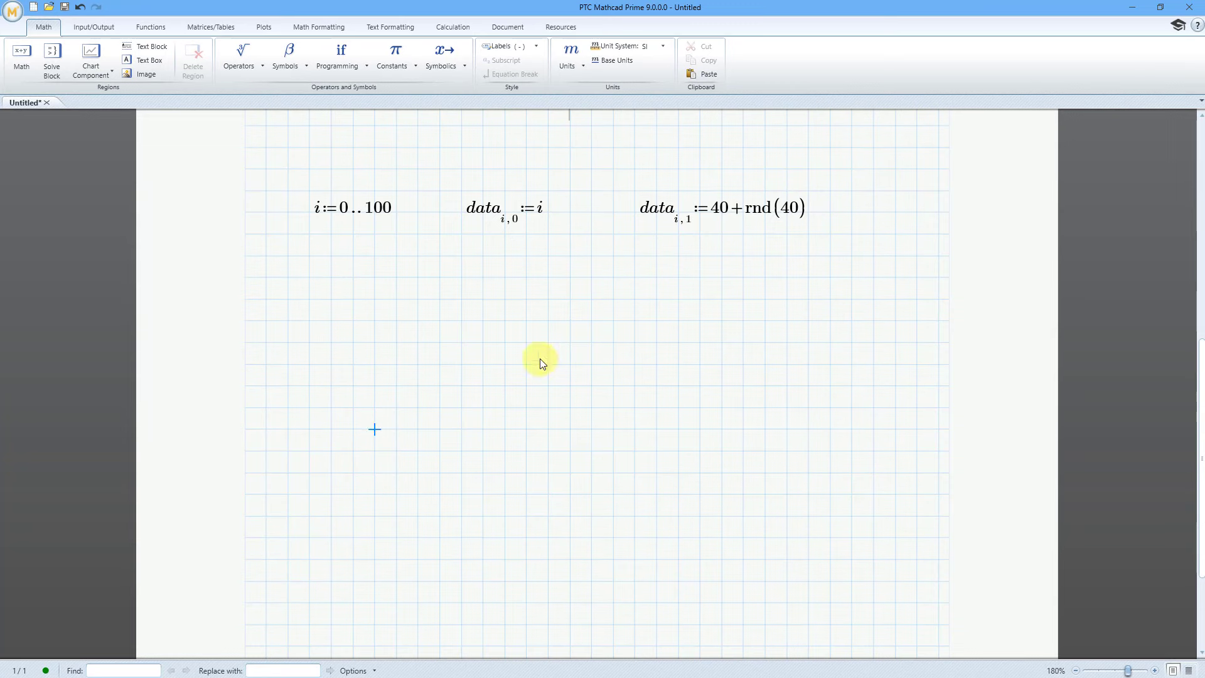
text(data)
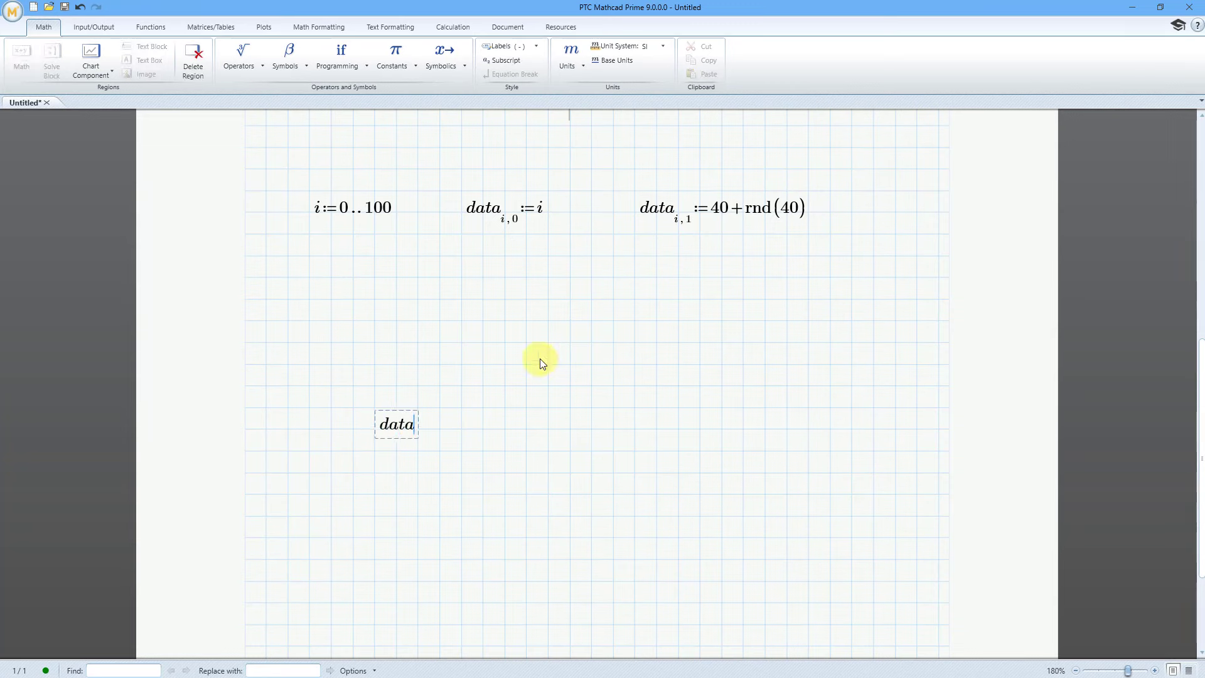
text(=)
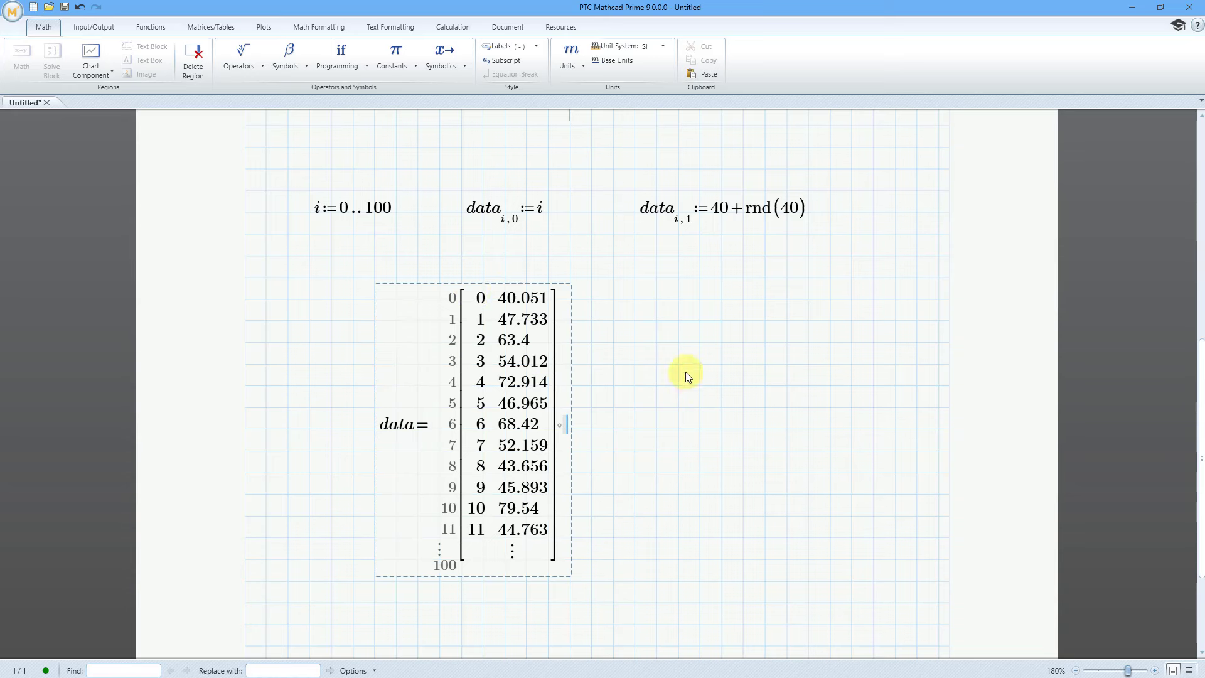
Insert an XY plot near the upper left of the second page's grid
scroll(686, 373, down, 1)
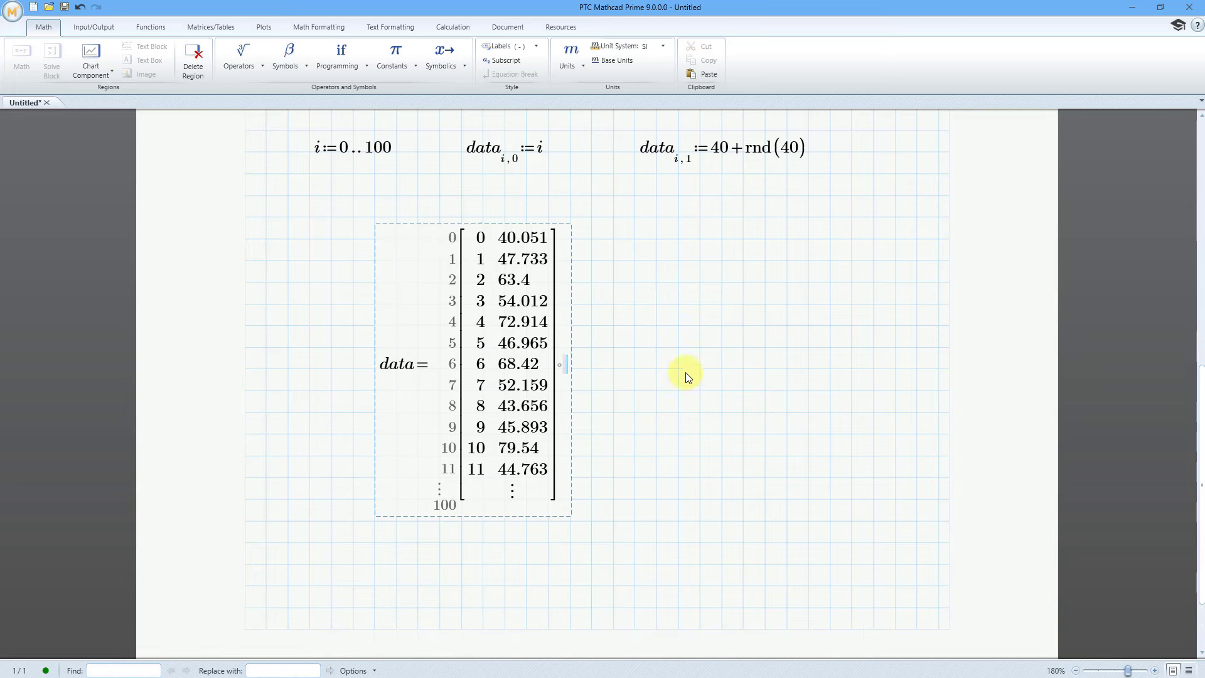
scroll(685, 372, down, 2)
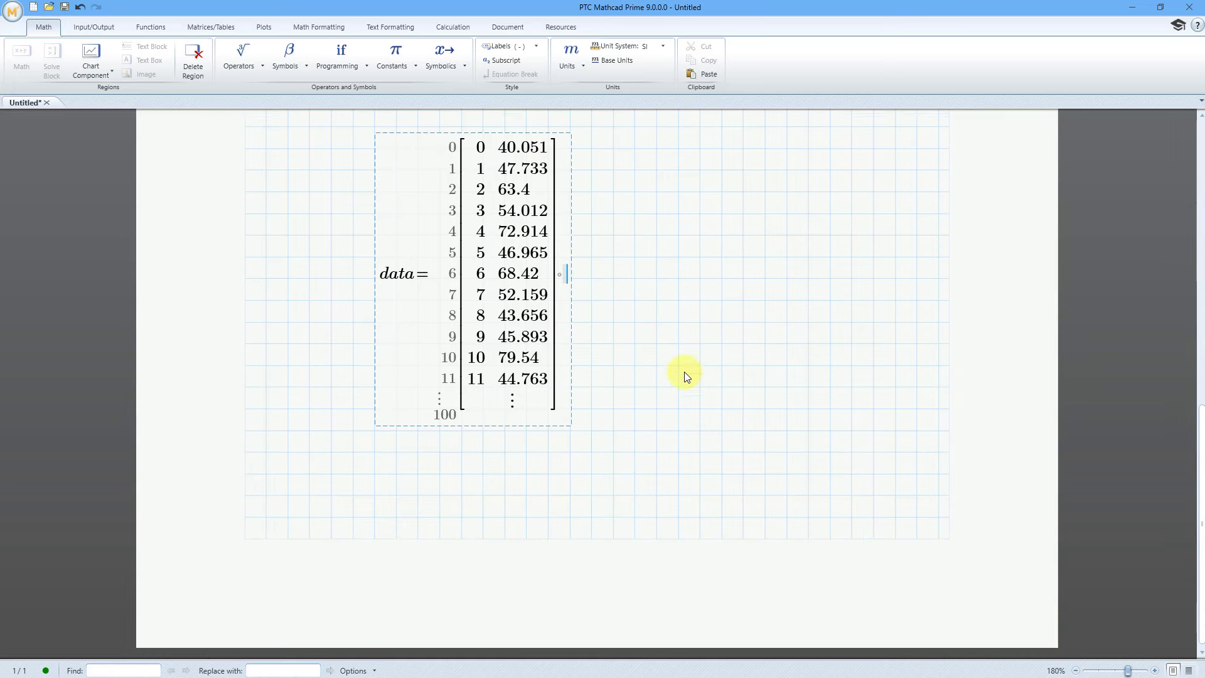
click(394, 529)
scroll(459, 522, down, 9)
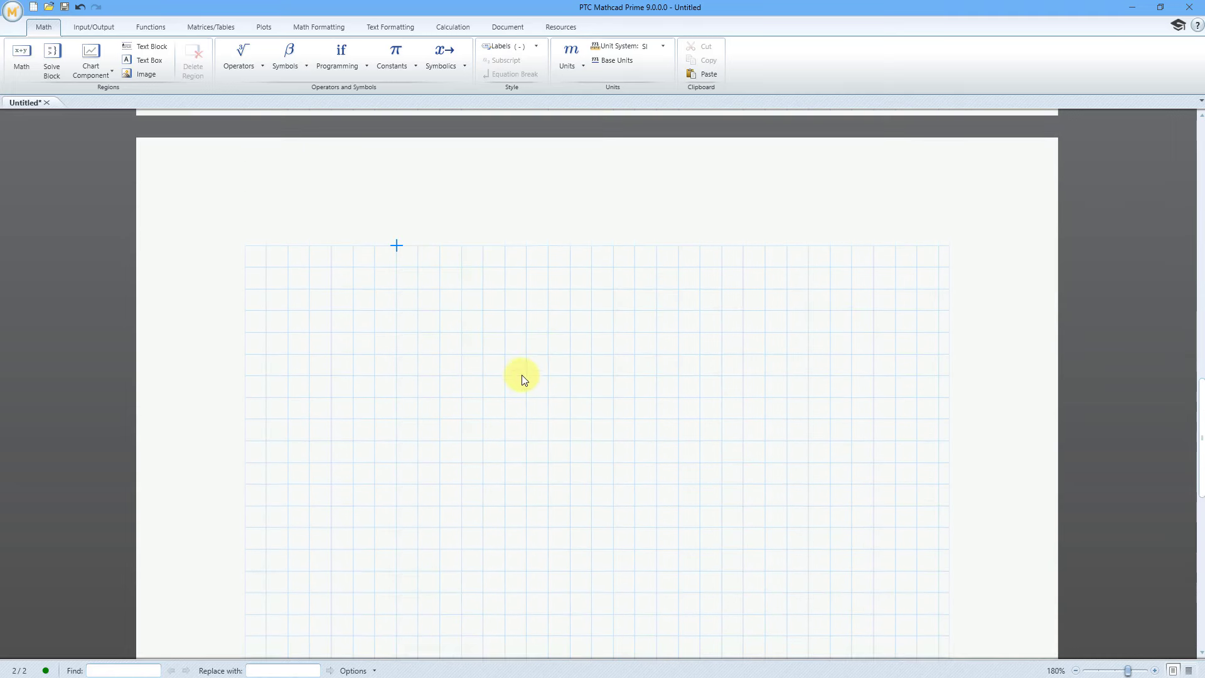
scroll(521, 376, down, 2)
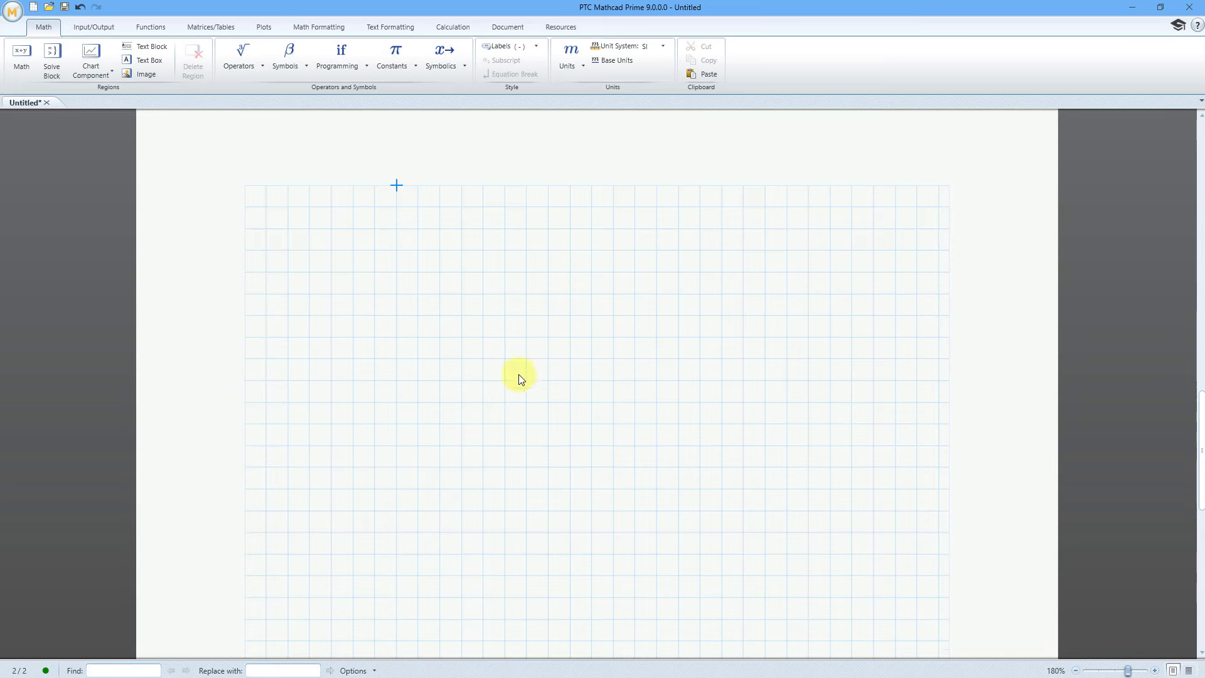
click(288, 200)
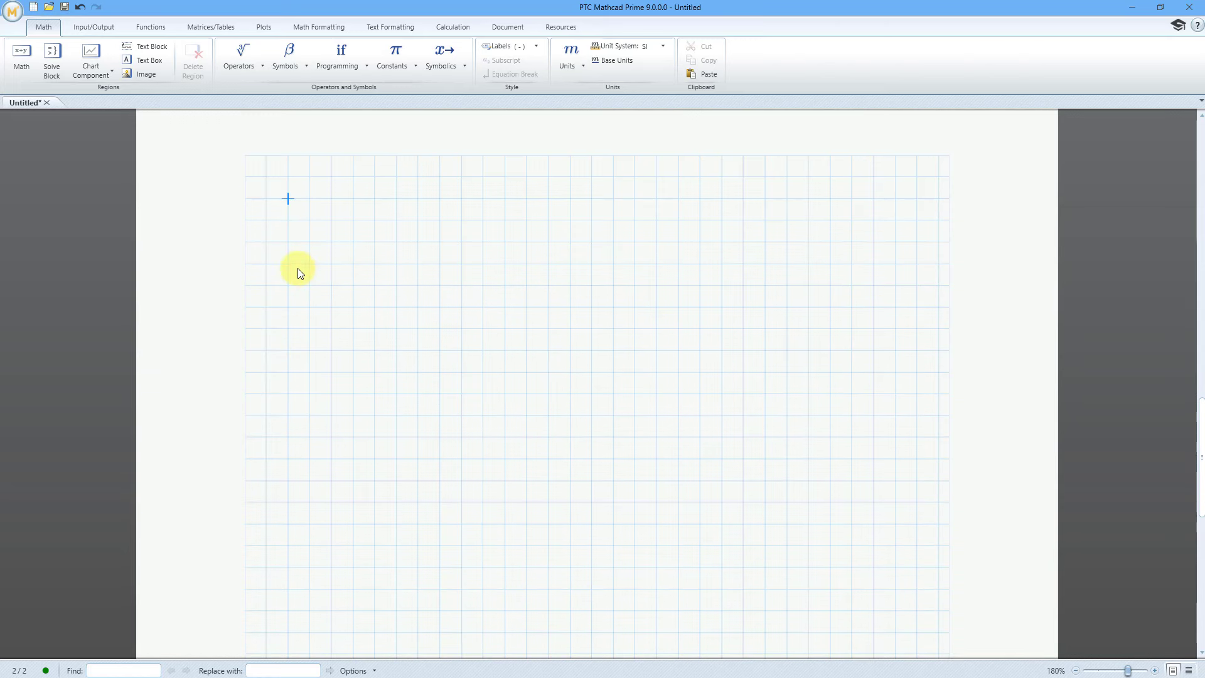
click(262, 26)
click(22, 69)
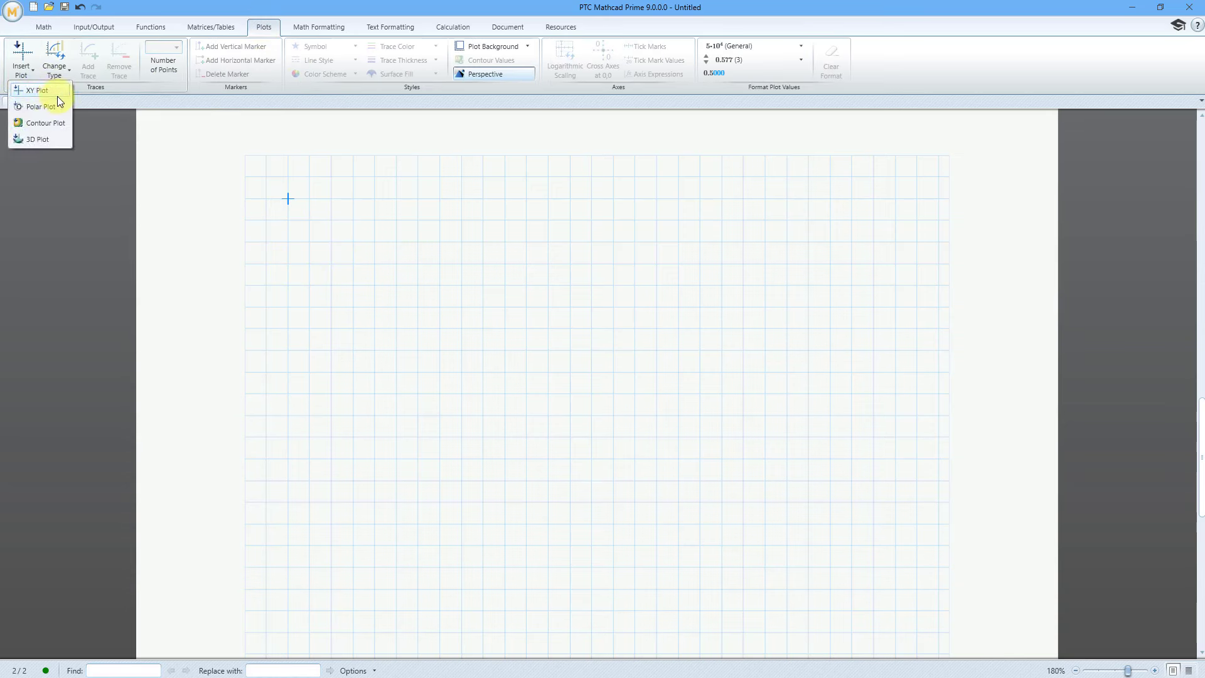
click(58, 94)
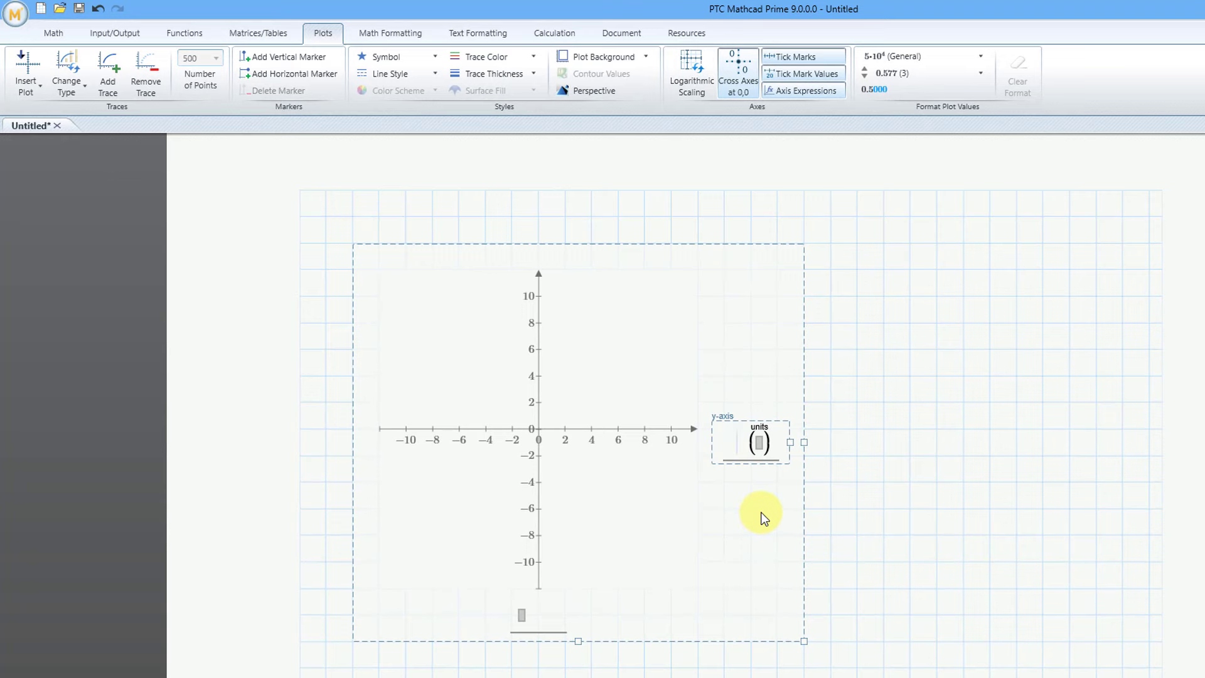
Set the new plot's y-axis expression to matrix column 1 of data
text(data)
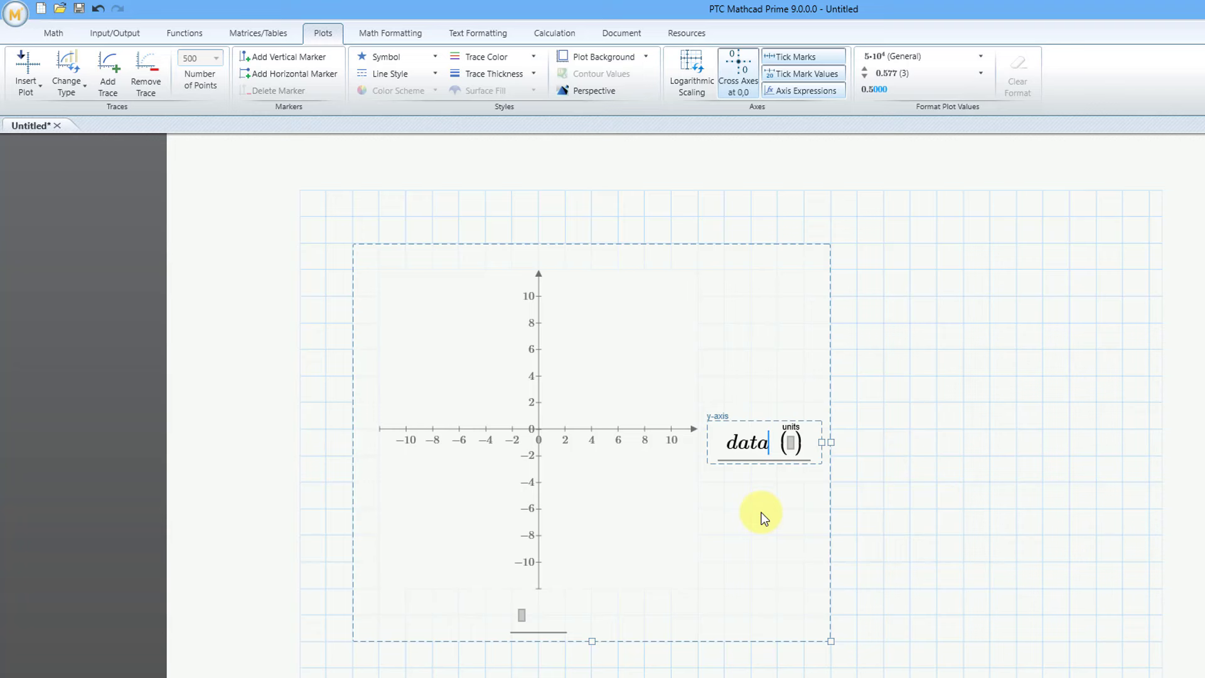
click(255, 34)
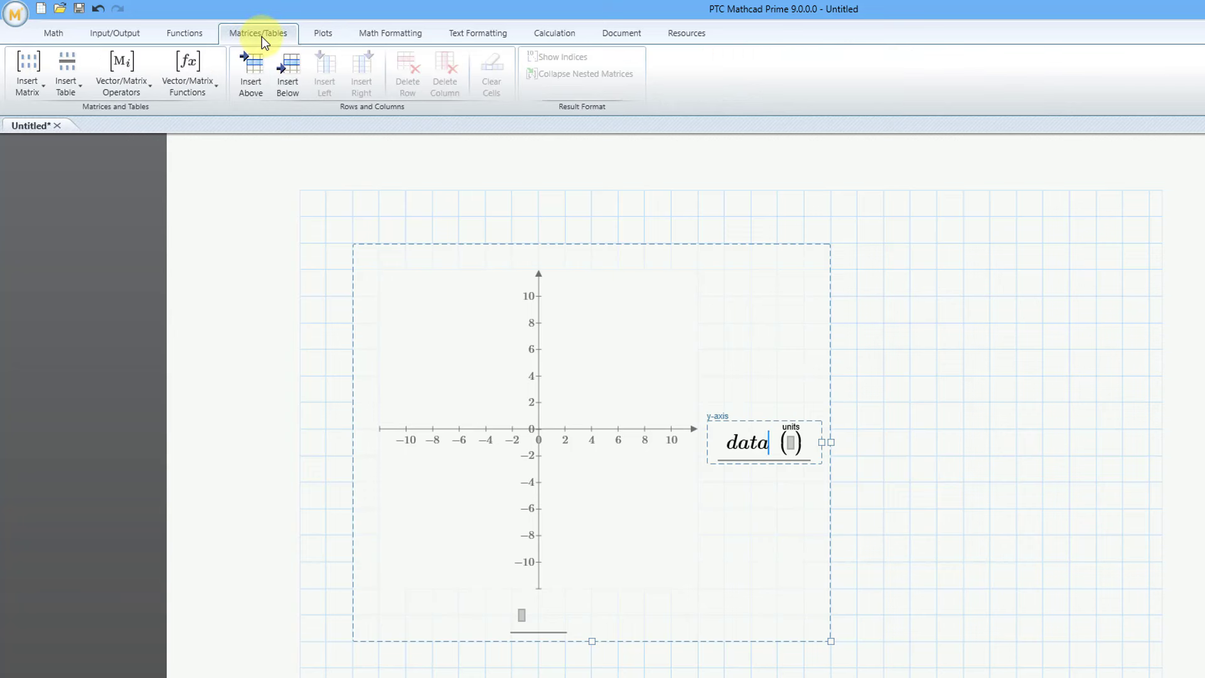
click(144, 93)
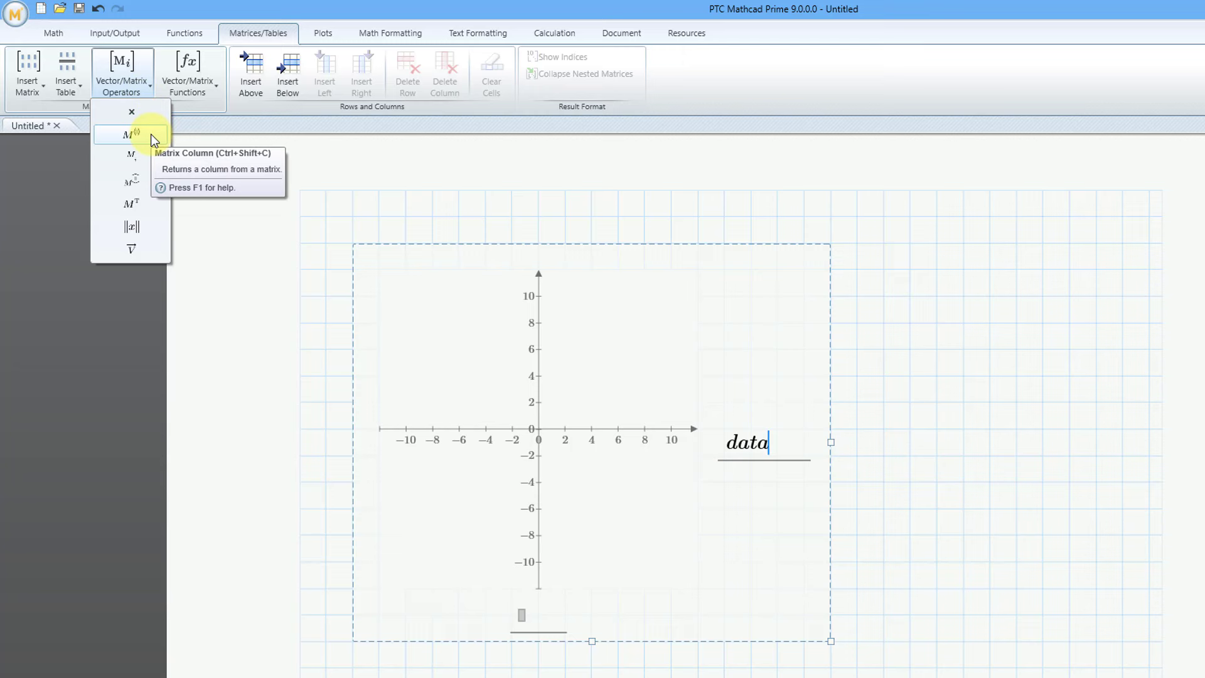
click(150, 134)
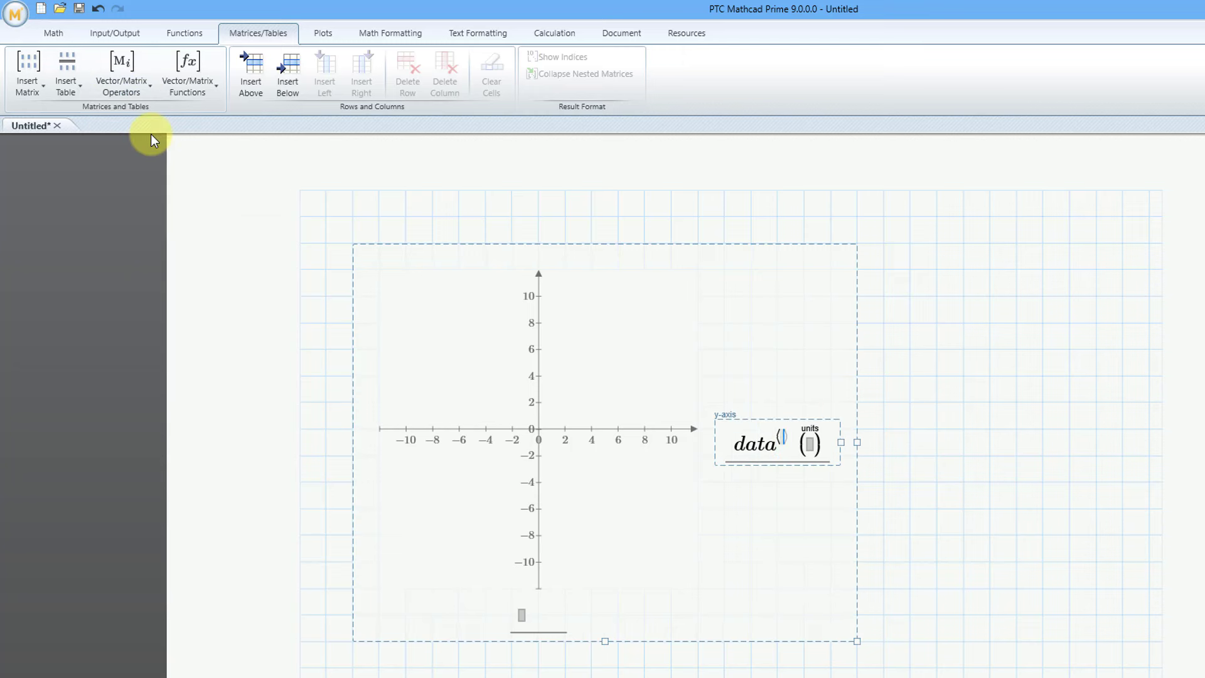
text(1)
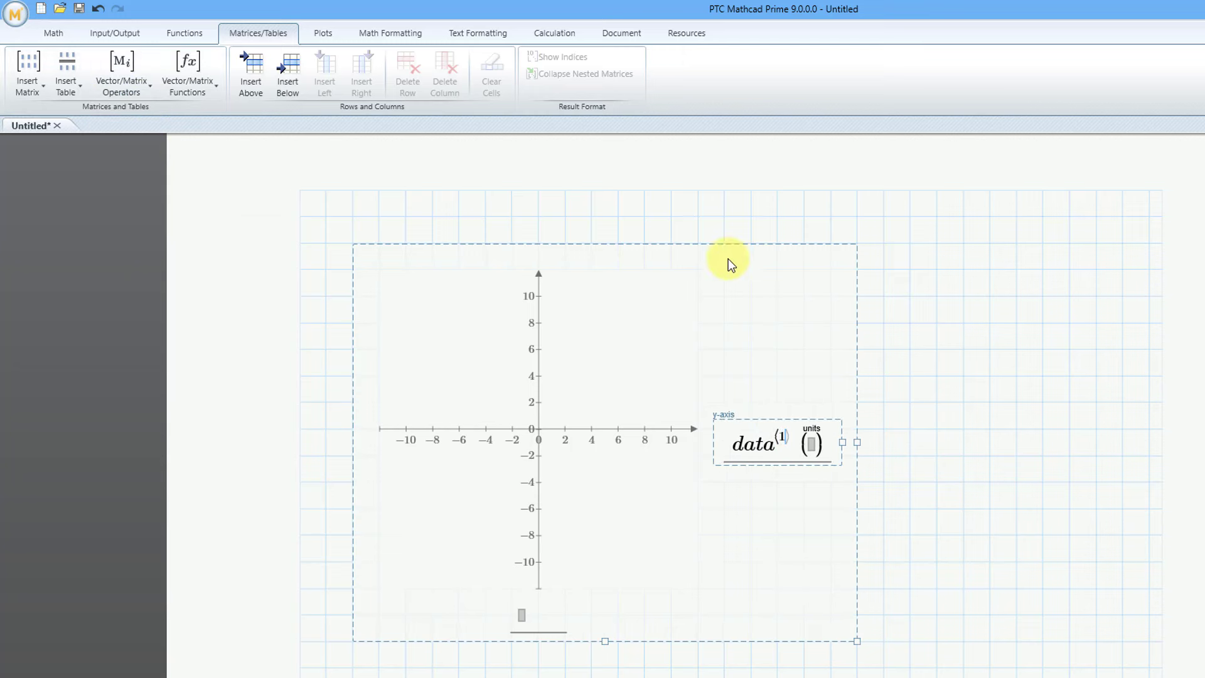
Set the new plot's x-axis expression to matrix column 0 of data
click(522, 616)
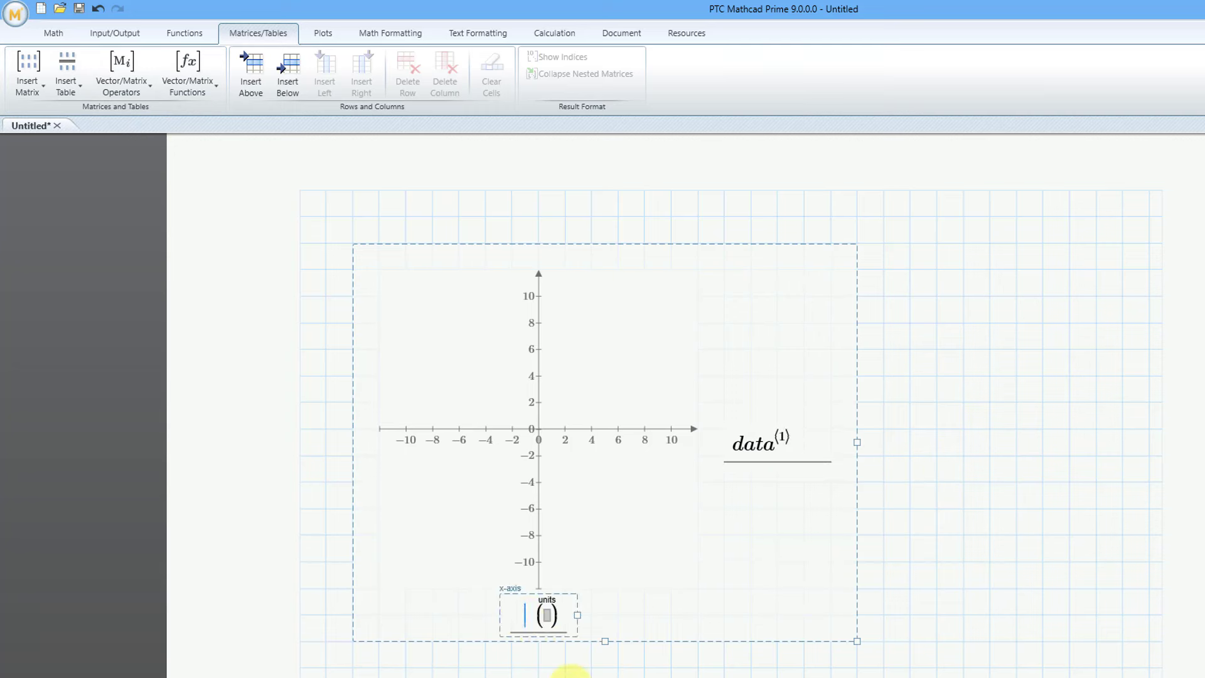
text(data)
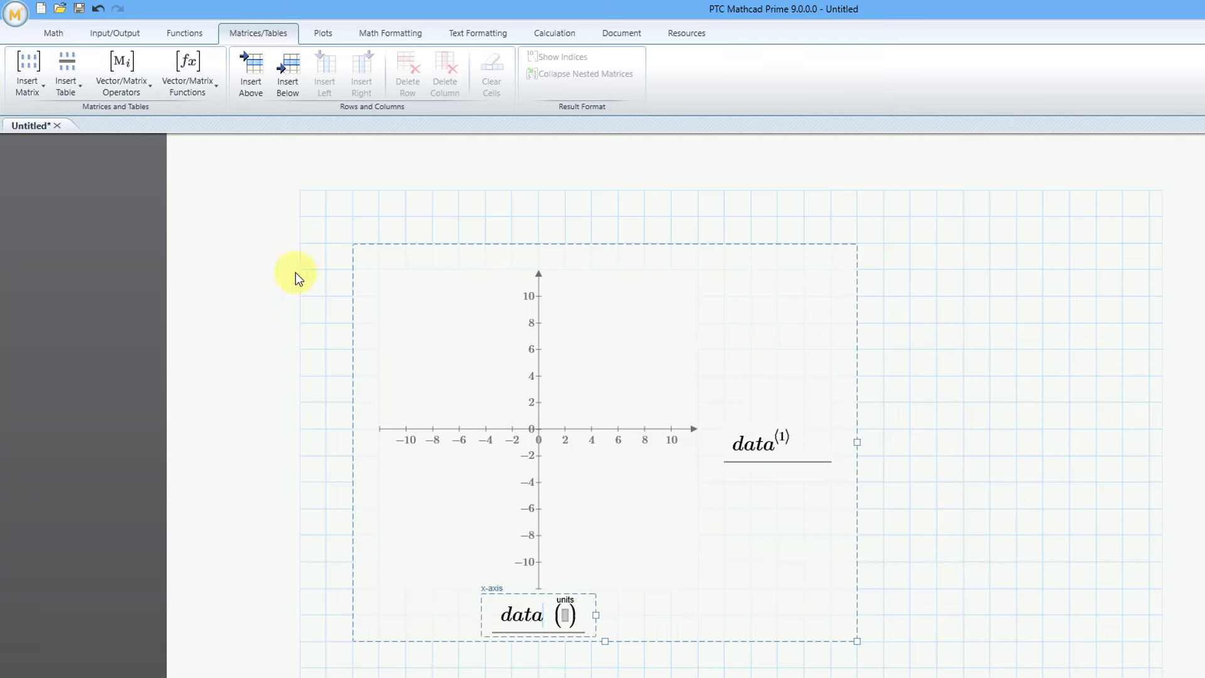
click(123, 90)
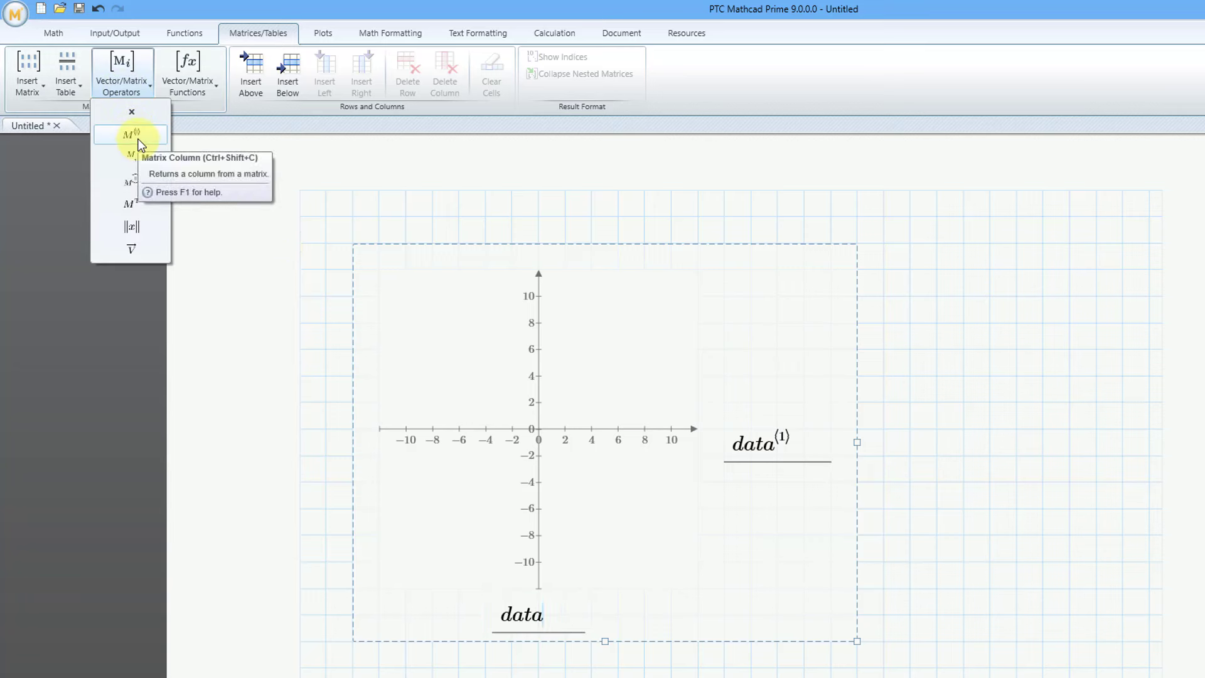
click(139, 144)
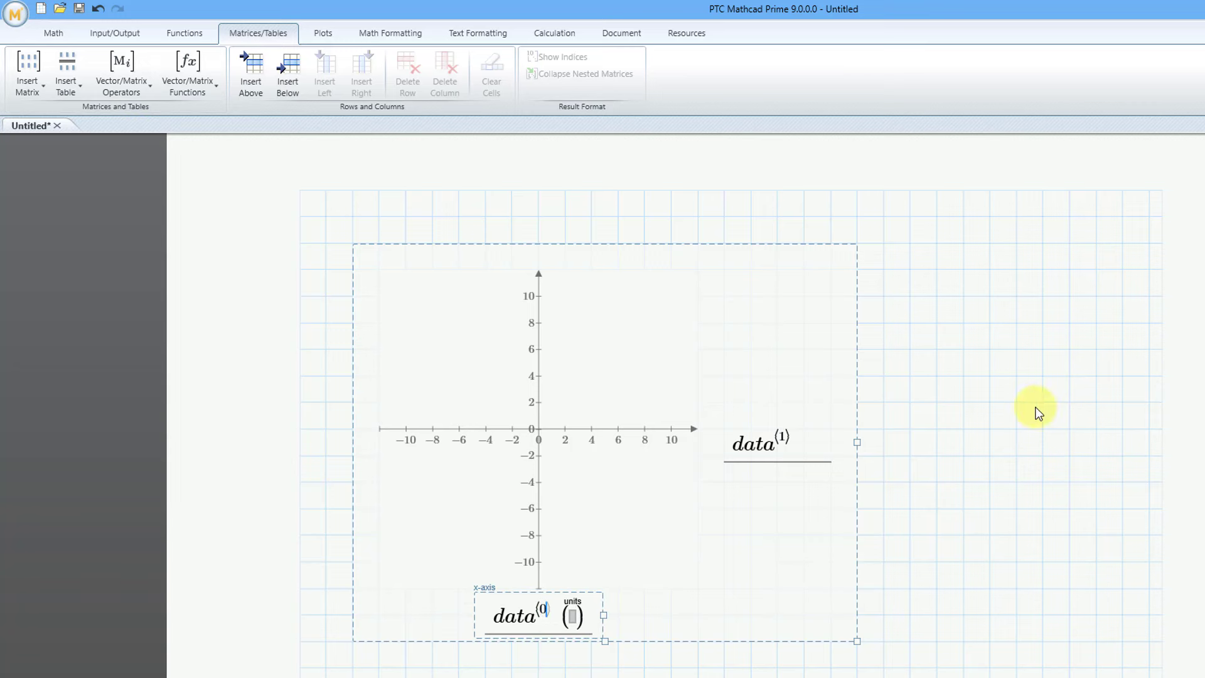
Set the second plot's y-axis to run from 30 to 90
click(1026, 574)
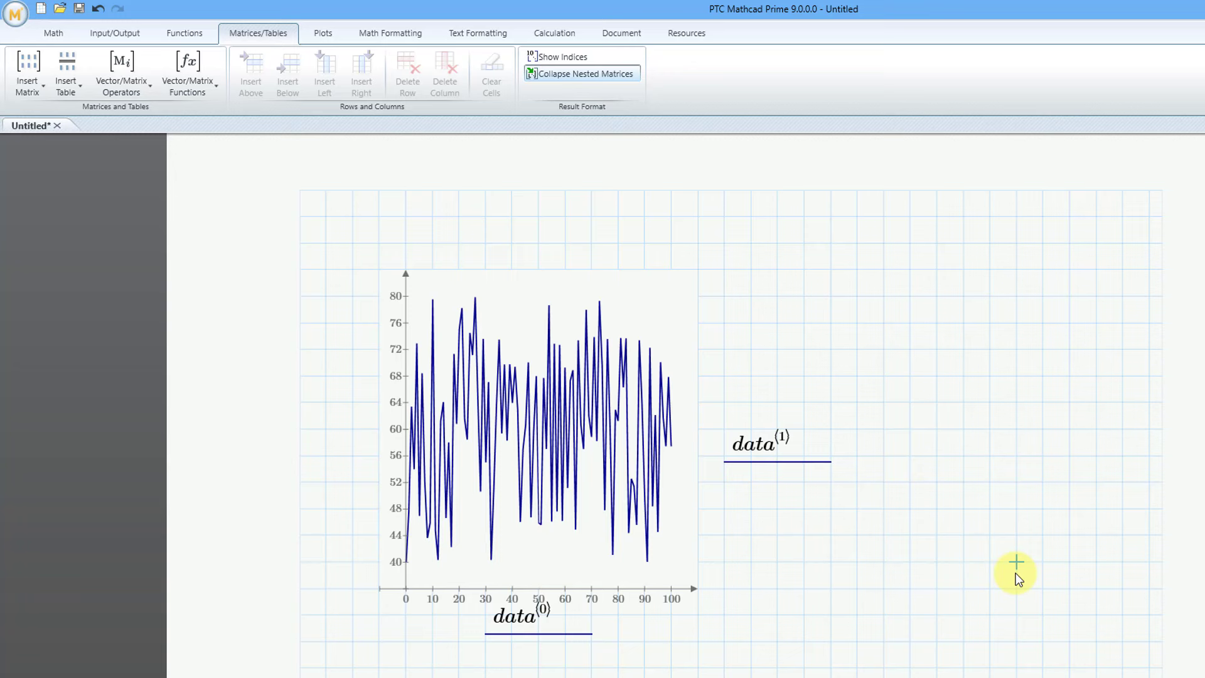
click(397, 566)
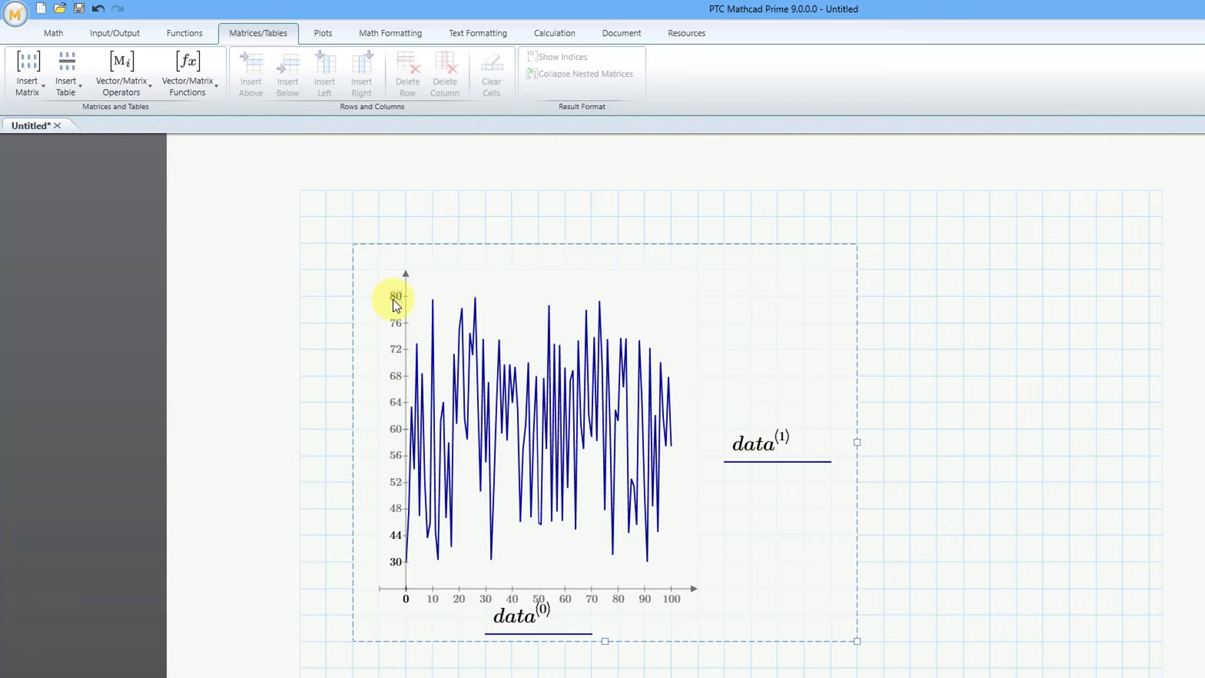
click(907, 360)
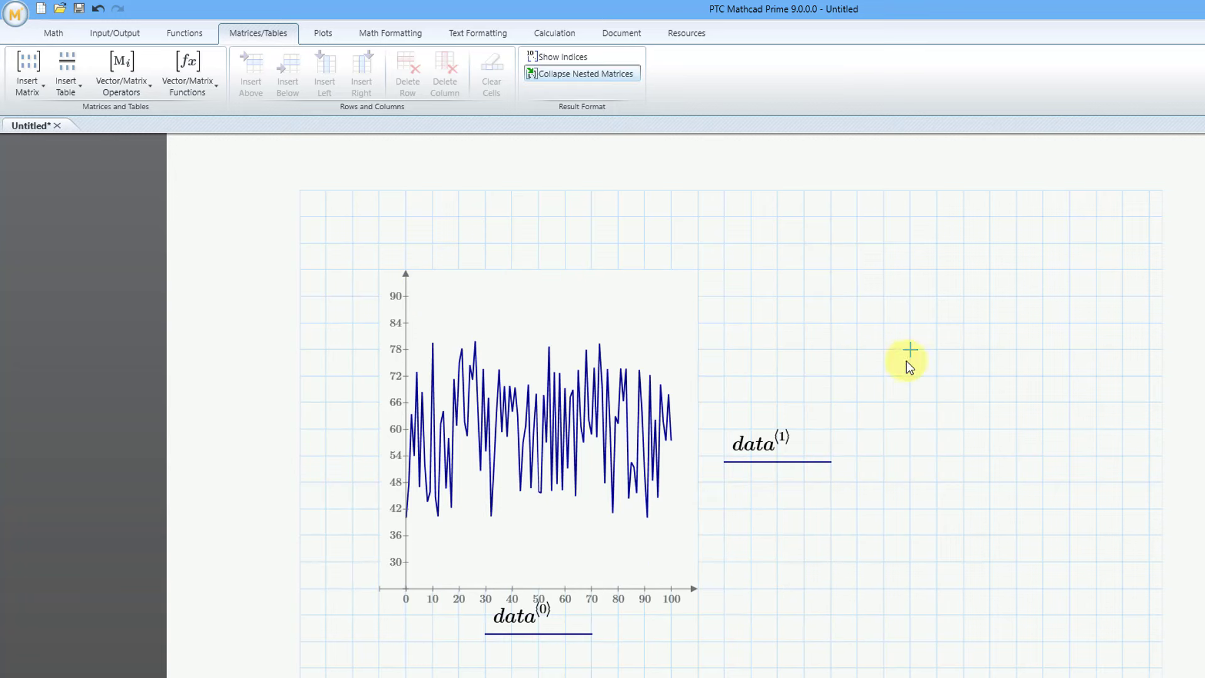
Widen the plot to nearly the grid's full width and set the second y-axis tick value to 40
click(682, 428)
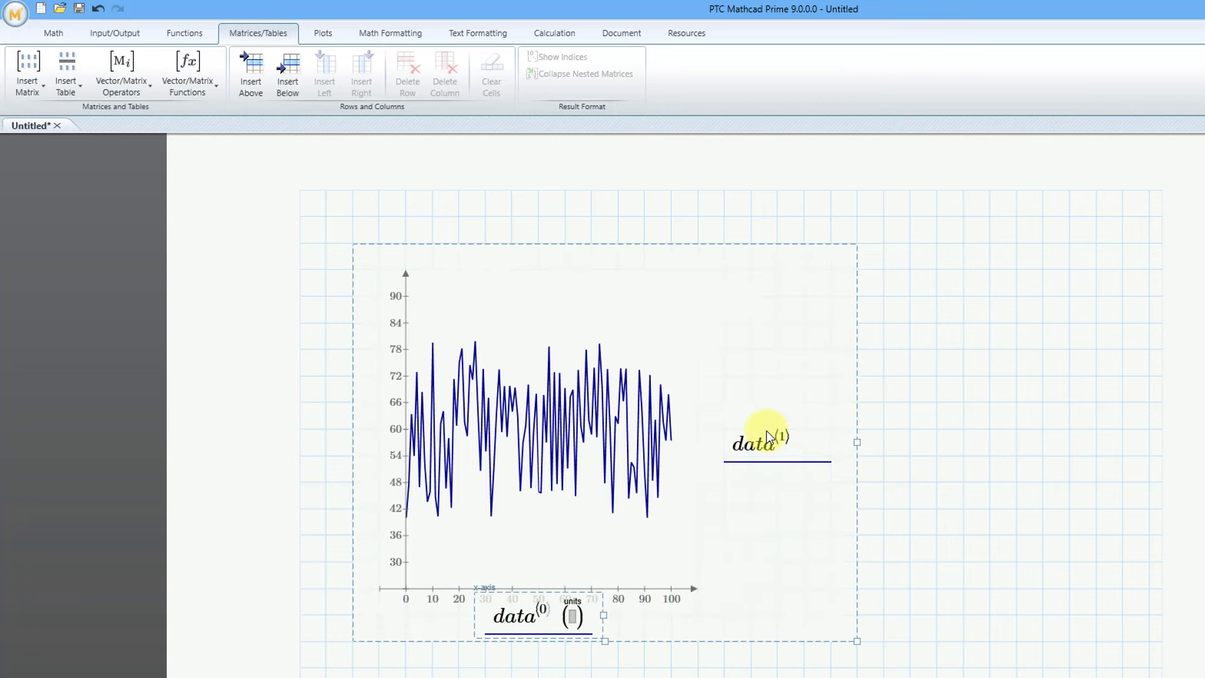
drag(949, 444, 1143, 447)
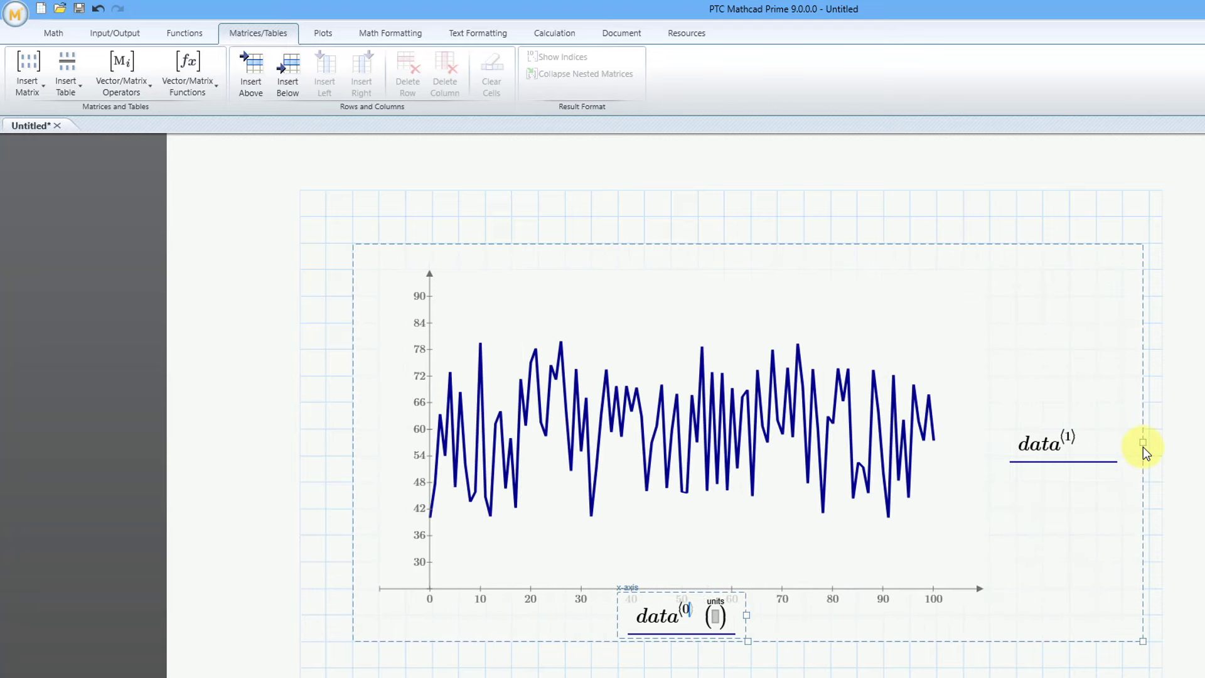
click(321, 32)
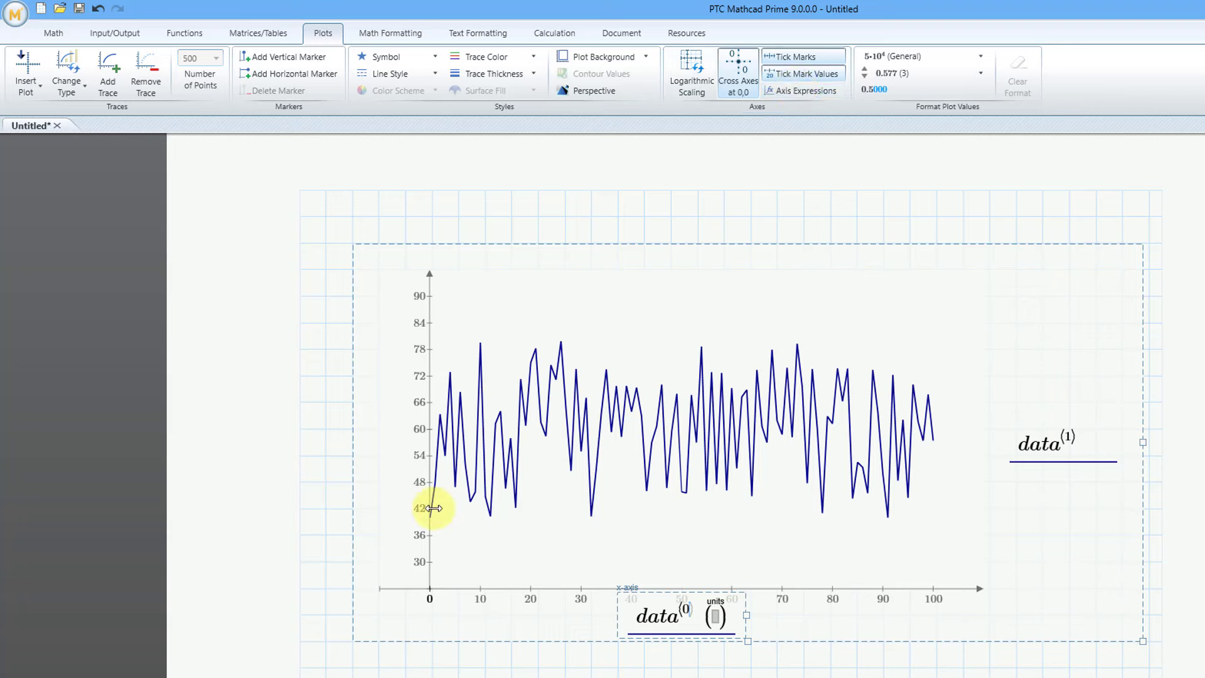
click(417, 535)
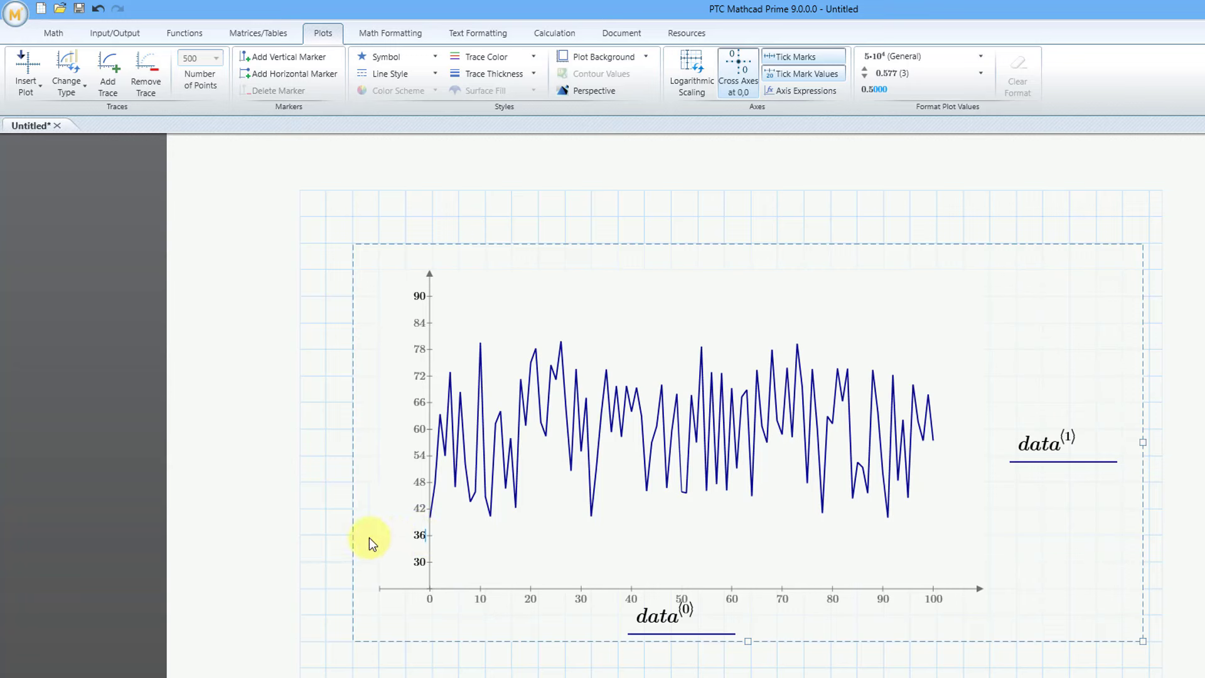
key(BackSpace)
key(BackSpace)
text(40)
key(Return)
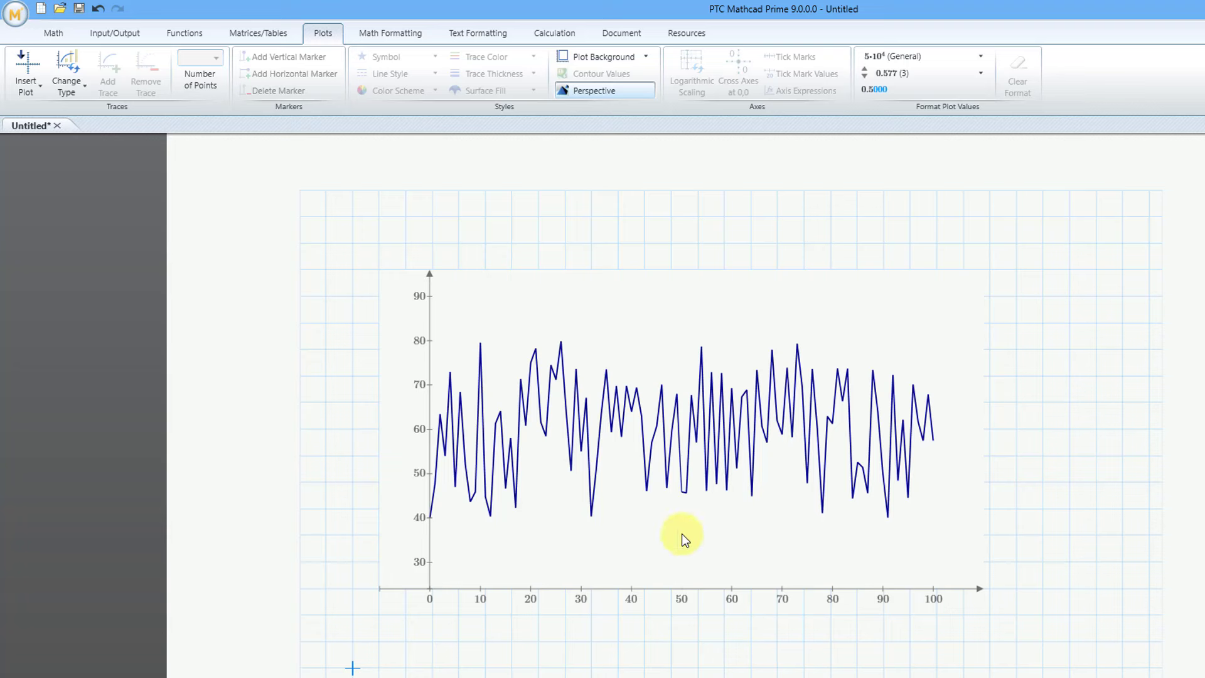
Stretch the plot taller downward and add a horizontal marker at 50 on the y-axis
click(515, 296)
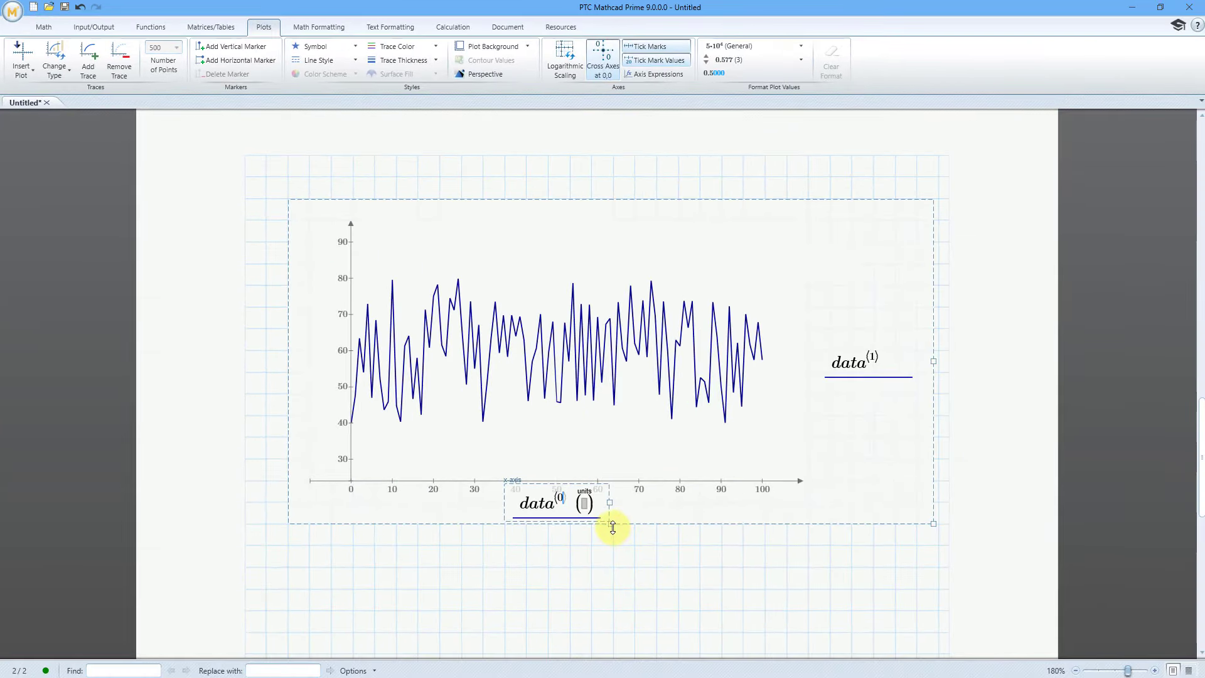
drag(613, 527, 619, 632)
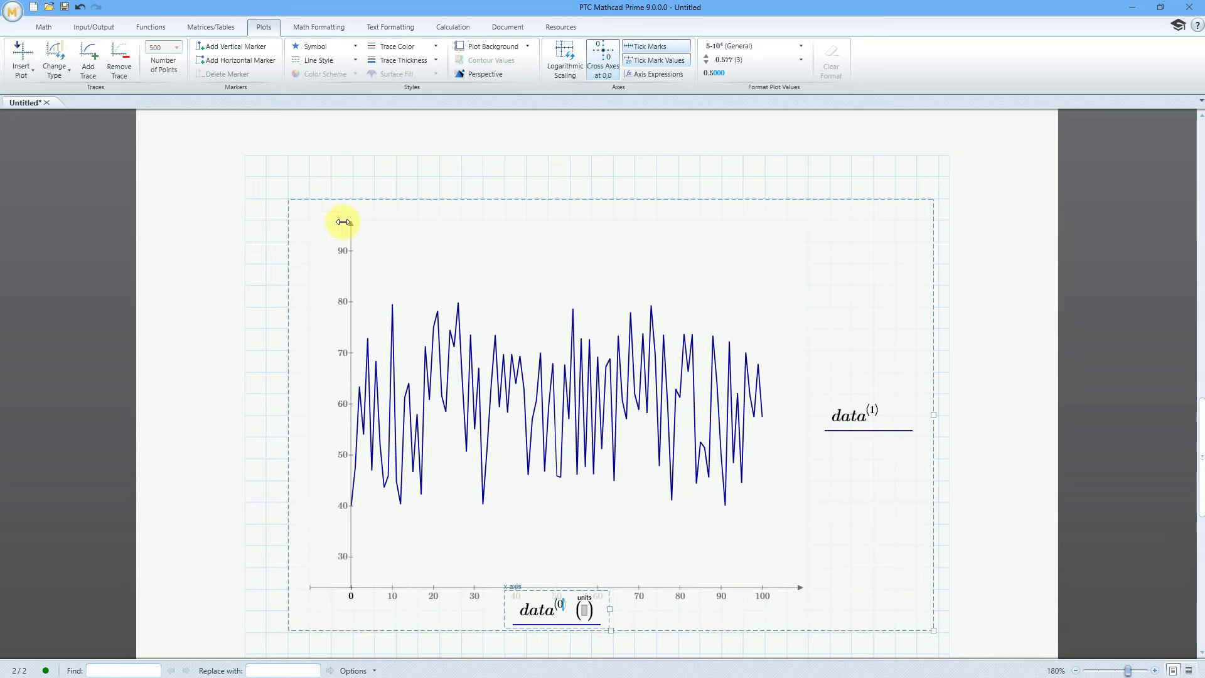
click(247, 60)
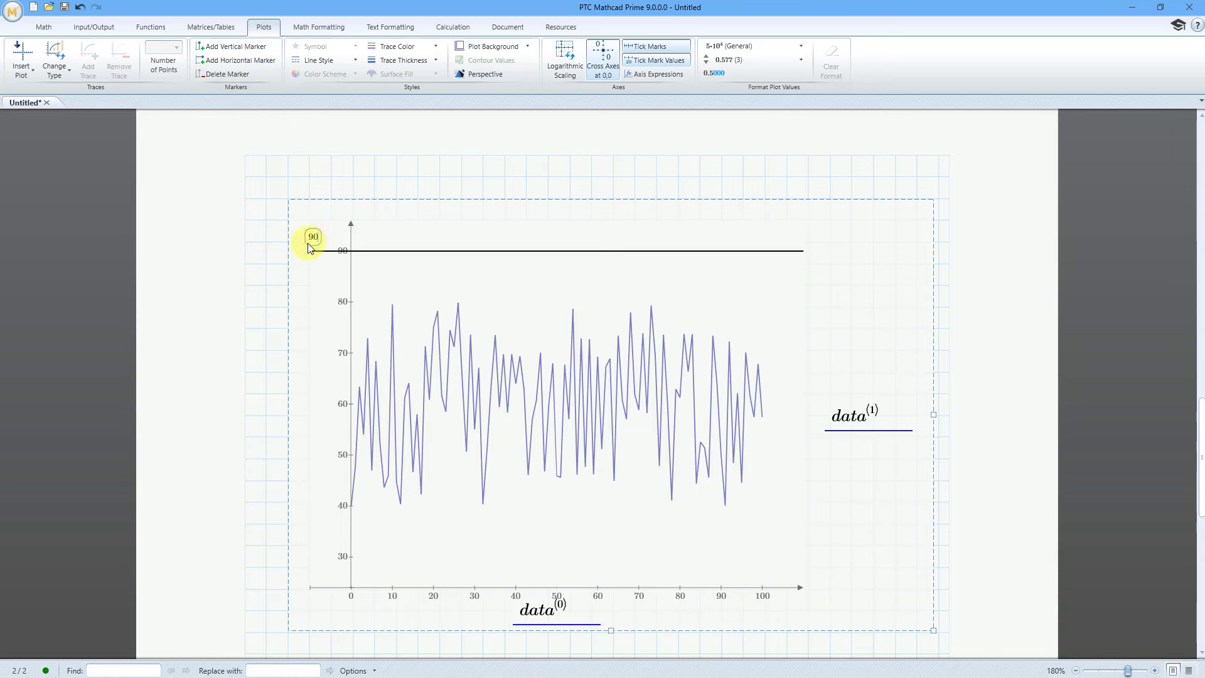
key(BackSpace)
key(BackSpace)
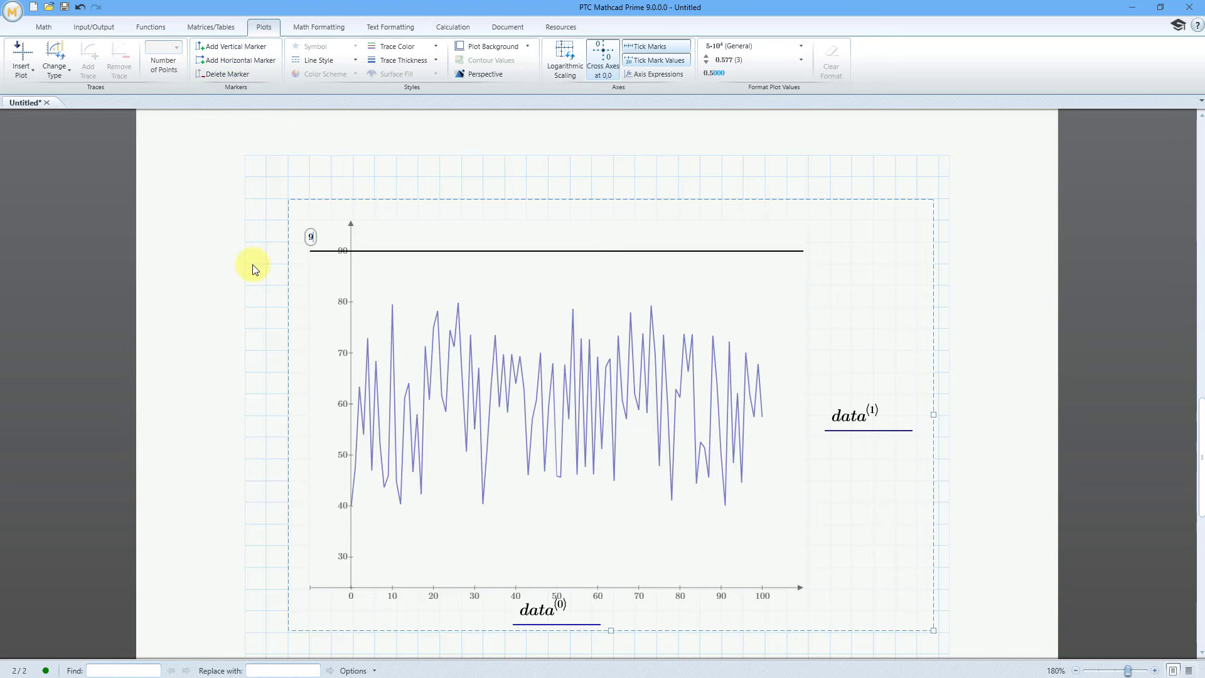
text(50)
key(Return)
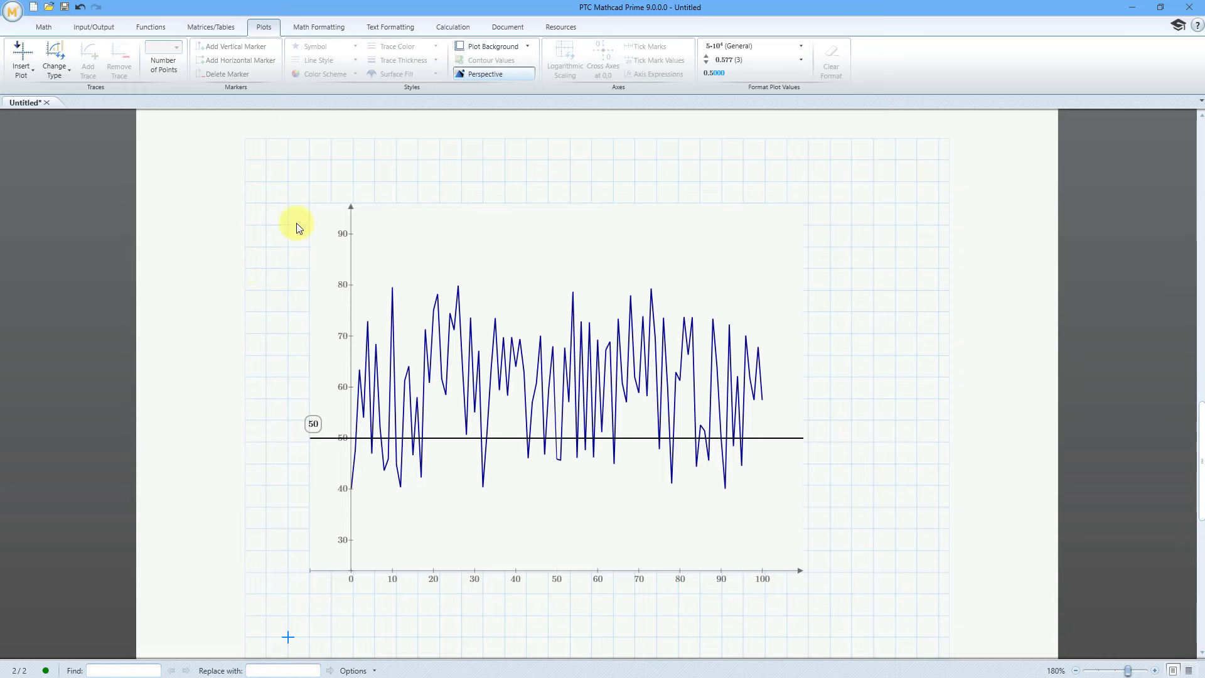
Add another horizontal marker to the data plot at 70 on the y-axis
click(386, 267)
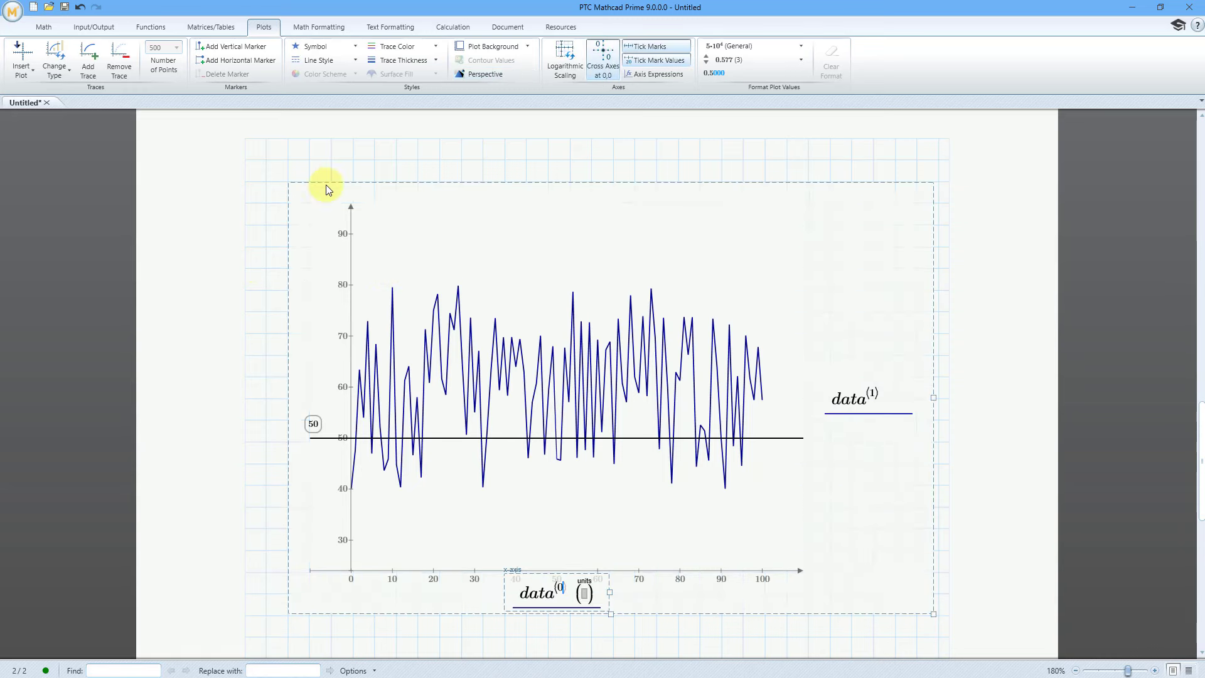
click(250, 61)
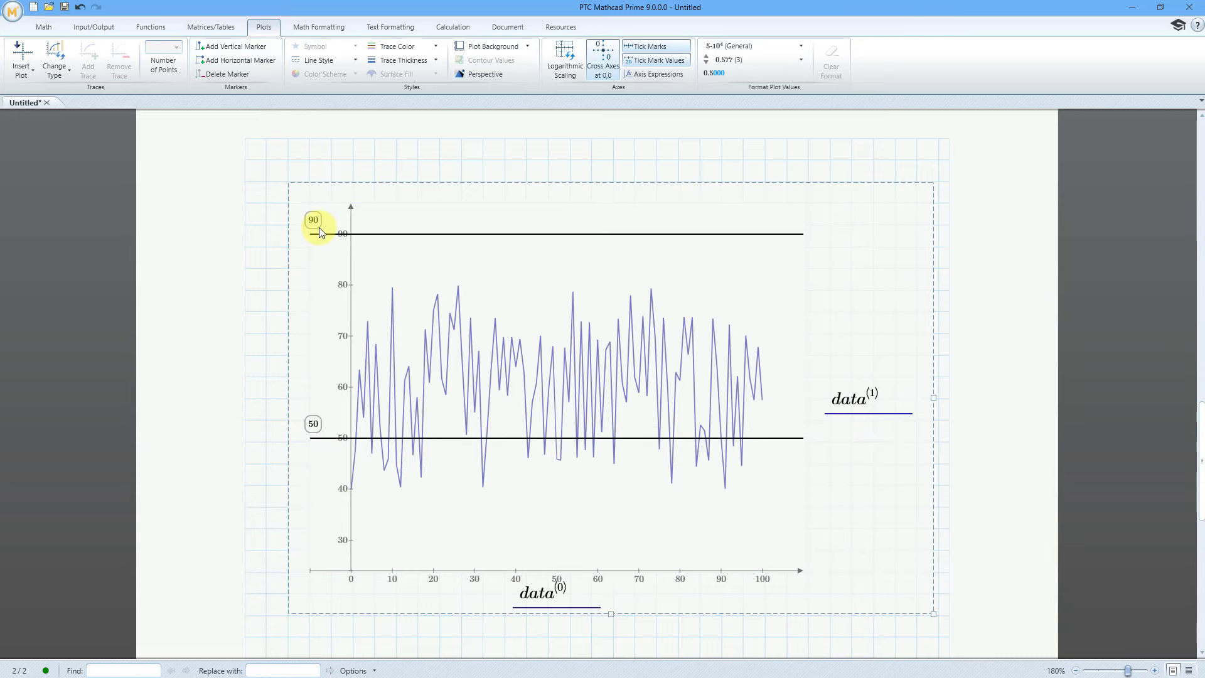
key(BackSpace)
key(BackSpace)
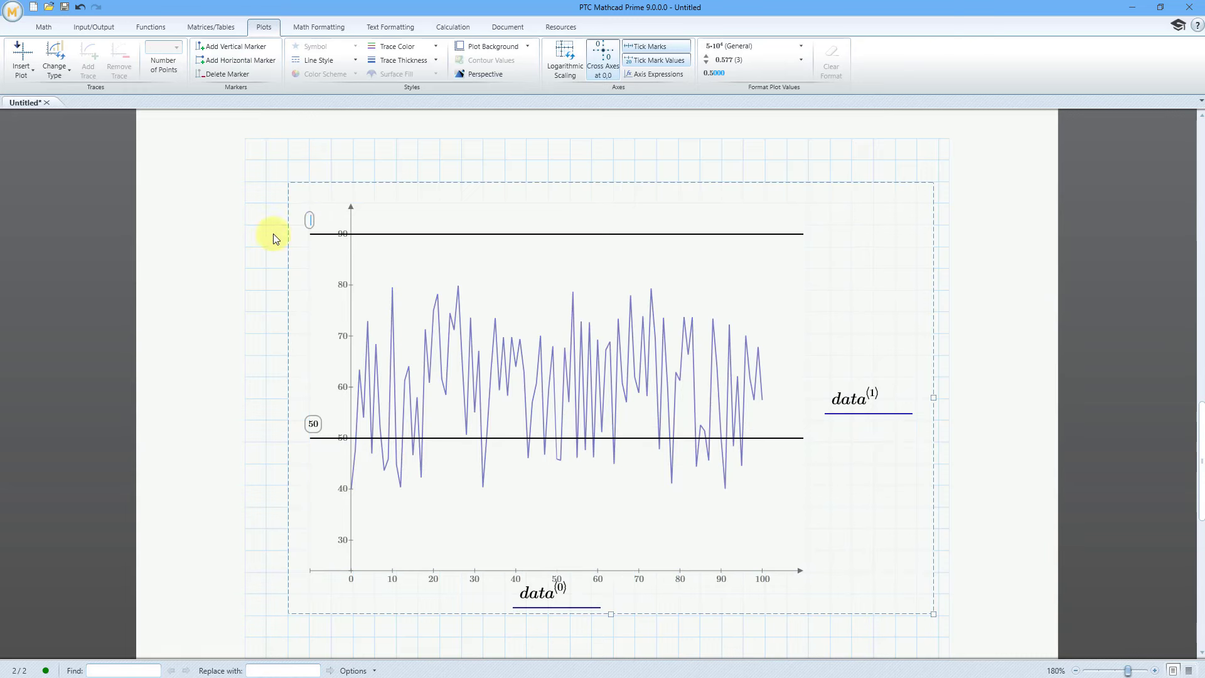
text(70)
key(Return)
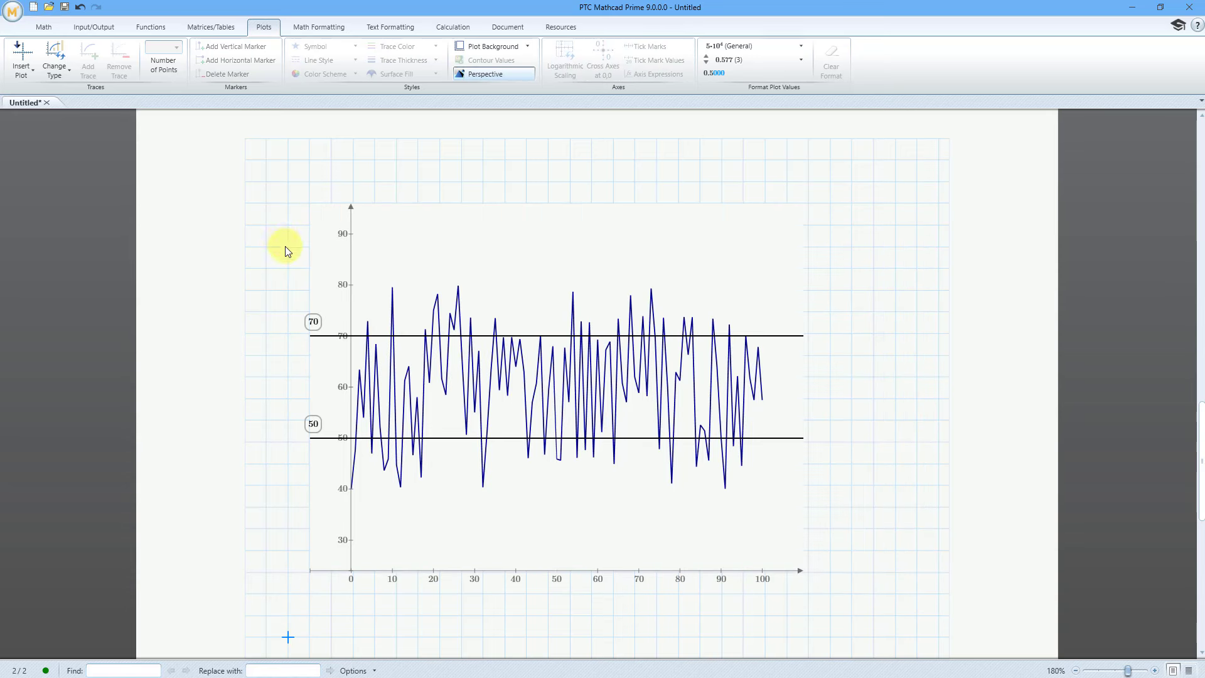
Change the color of the plot's data trace to red
click(434, 262)
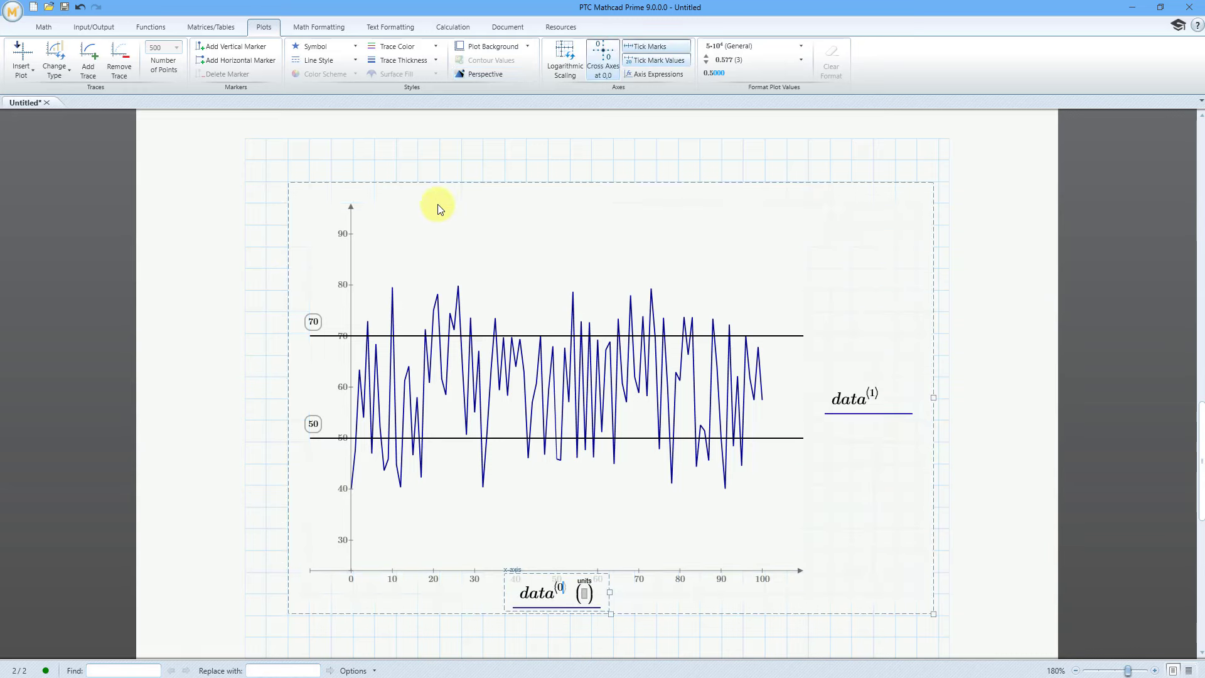
click(437, 48)
click(438, 64)
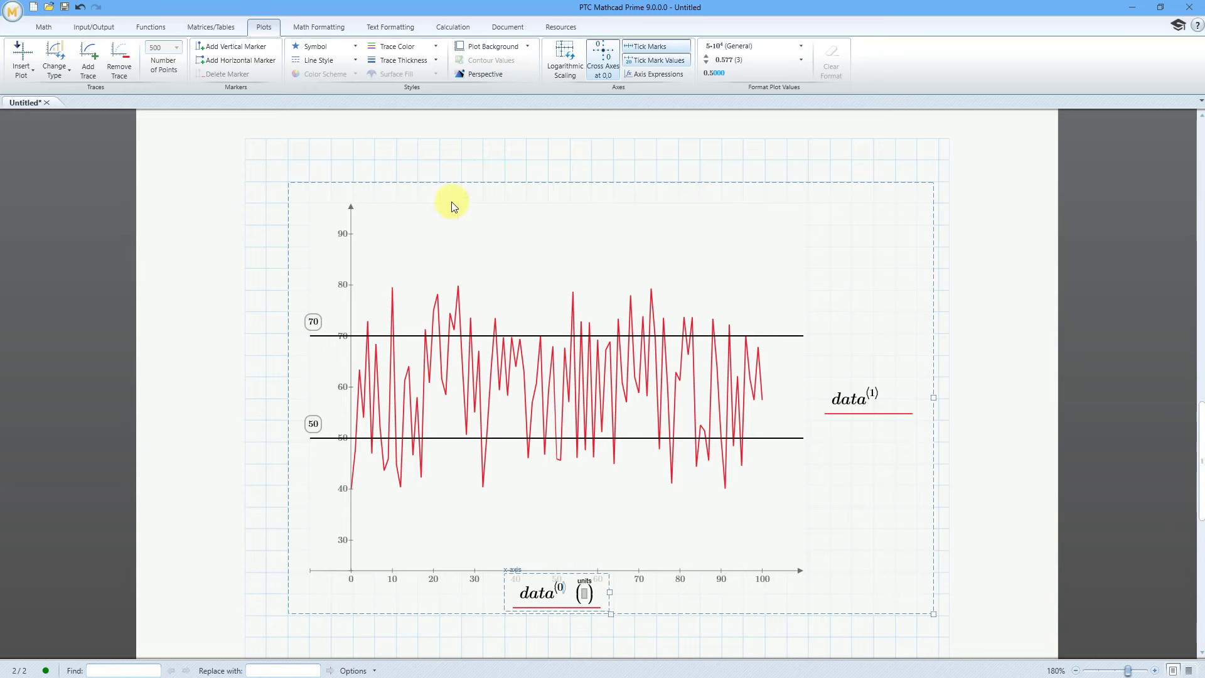
Change the plot's data trace to the Stem Trace type
click(68, 77)
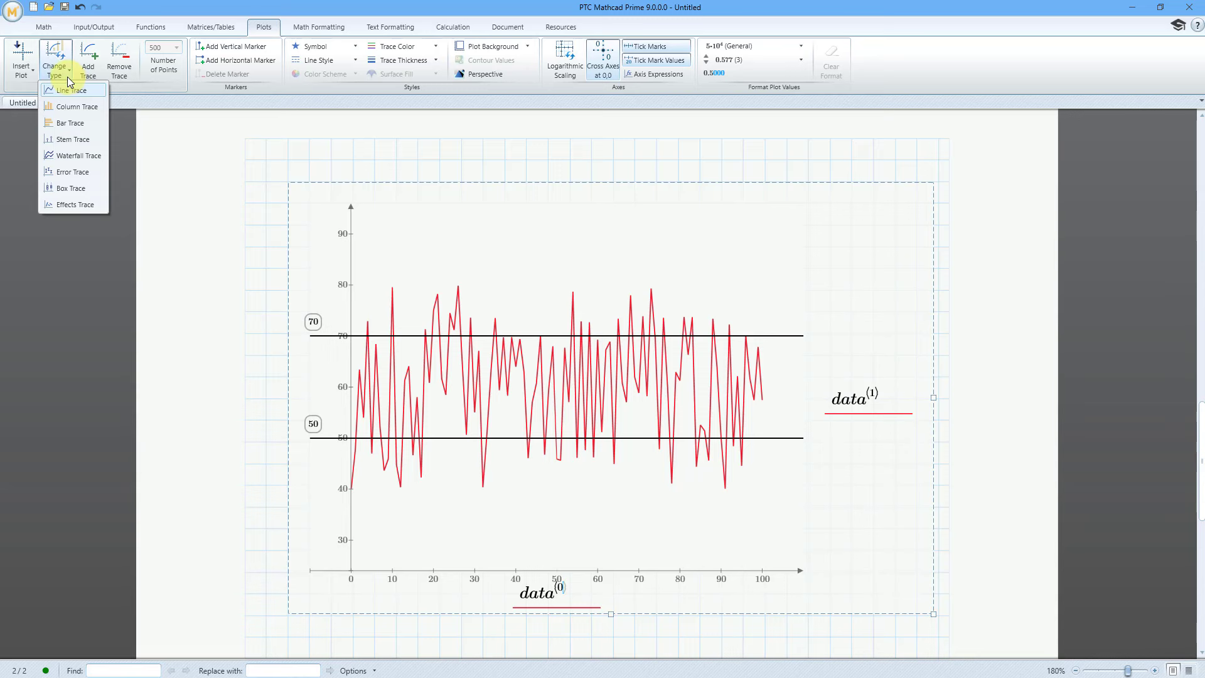
click(73, 139)
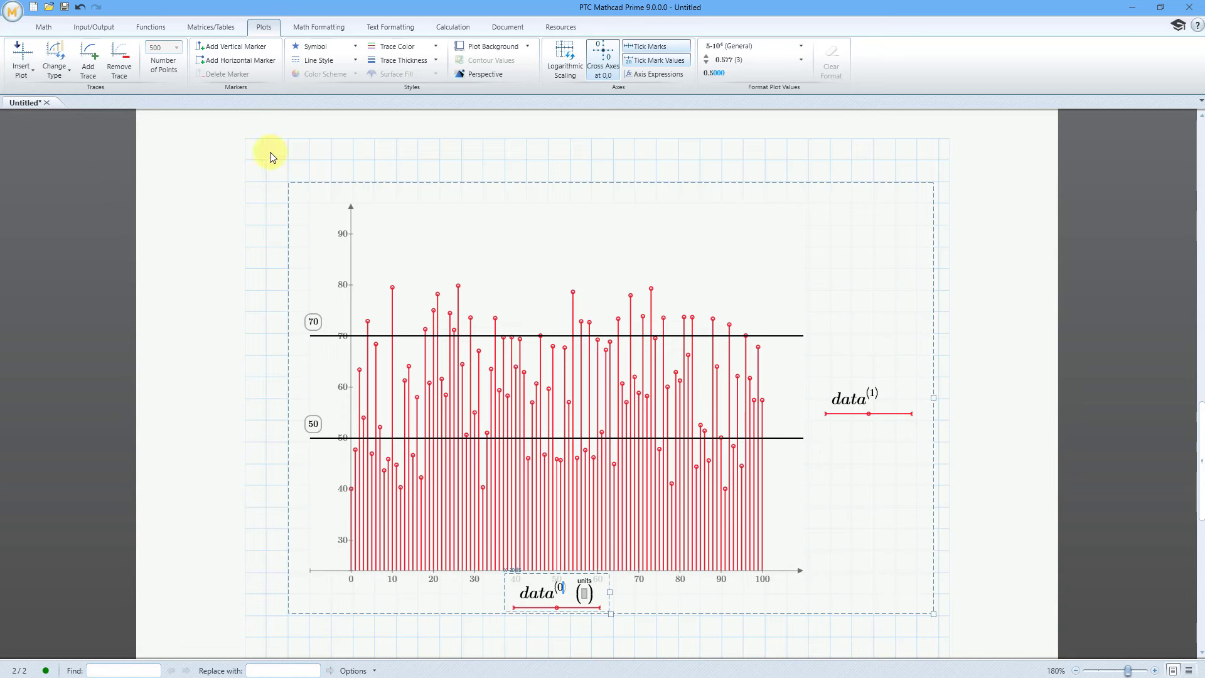
Change the plot's data trace to the Column Trace type and deselect the plot
click(65, 79)
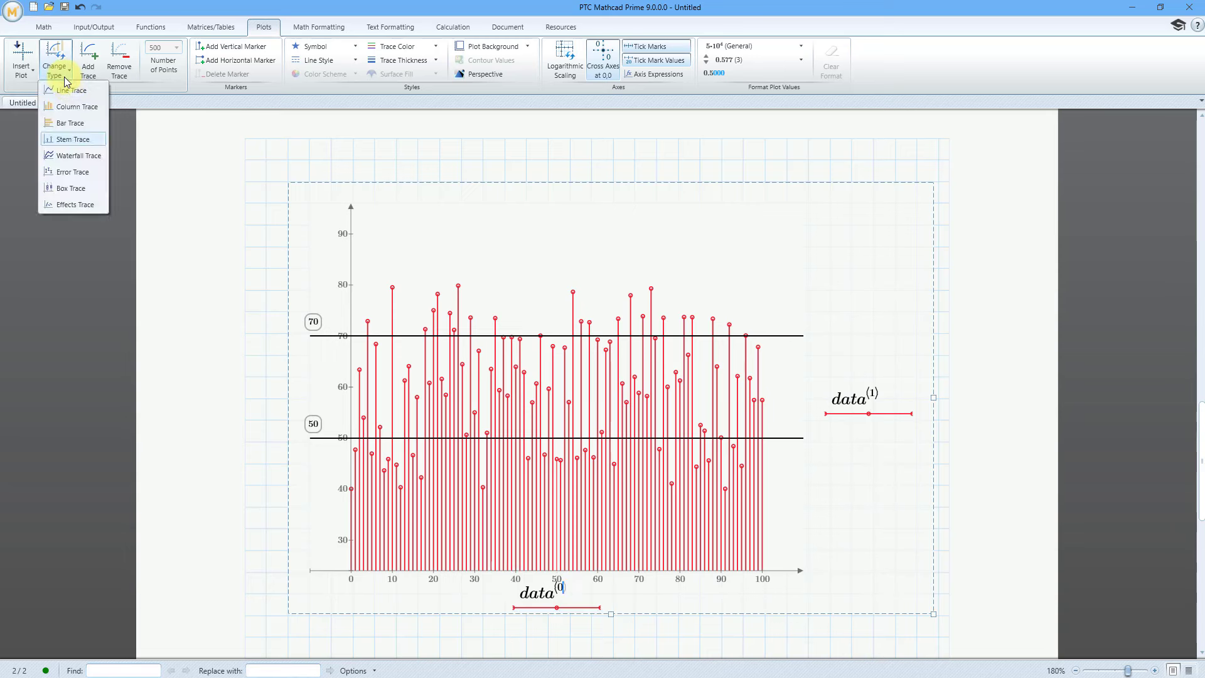
click(78, 105)
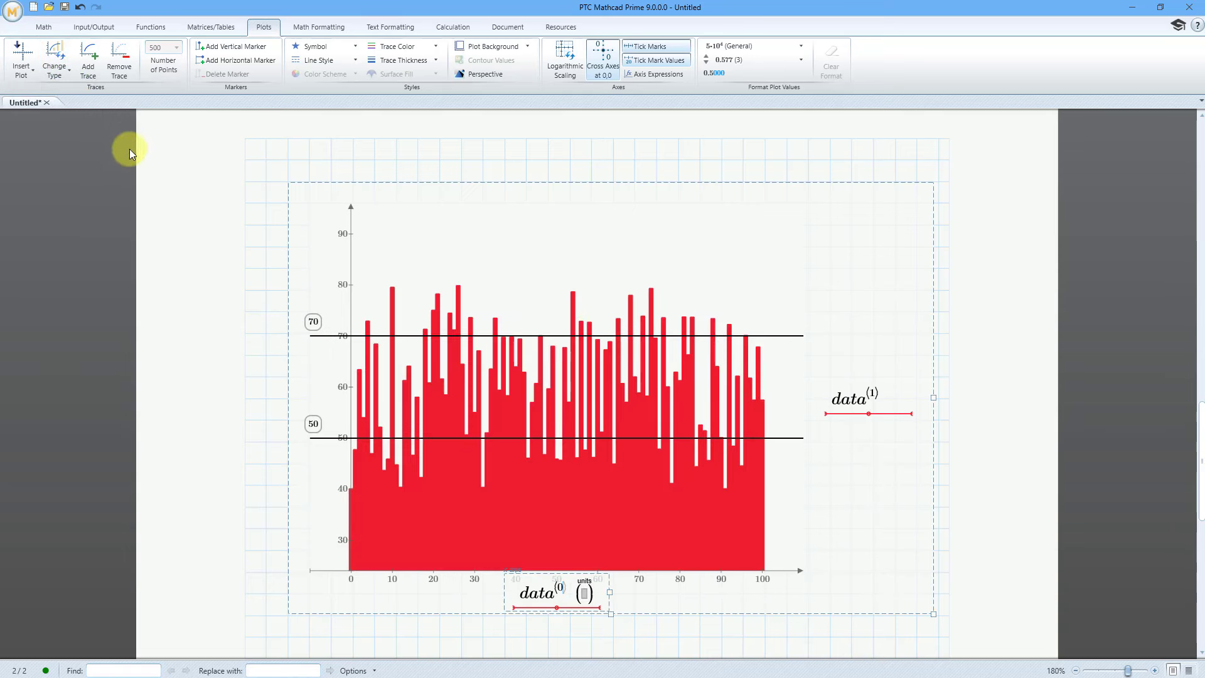
click(440, 160)
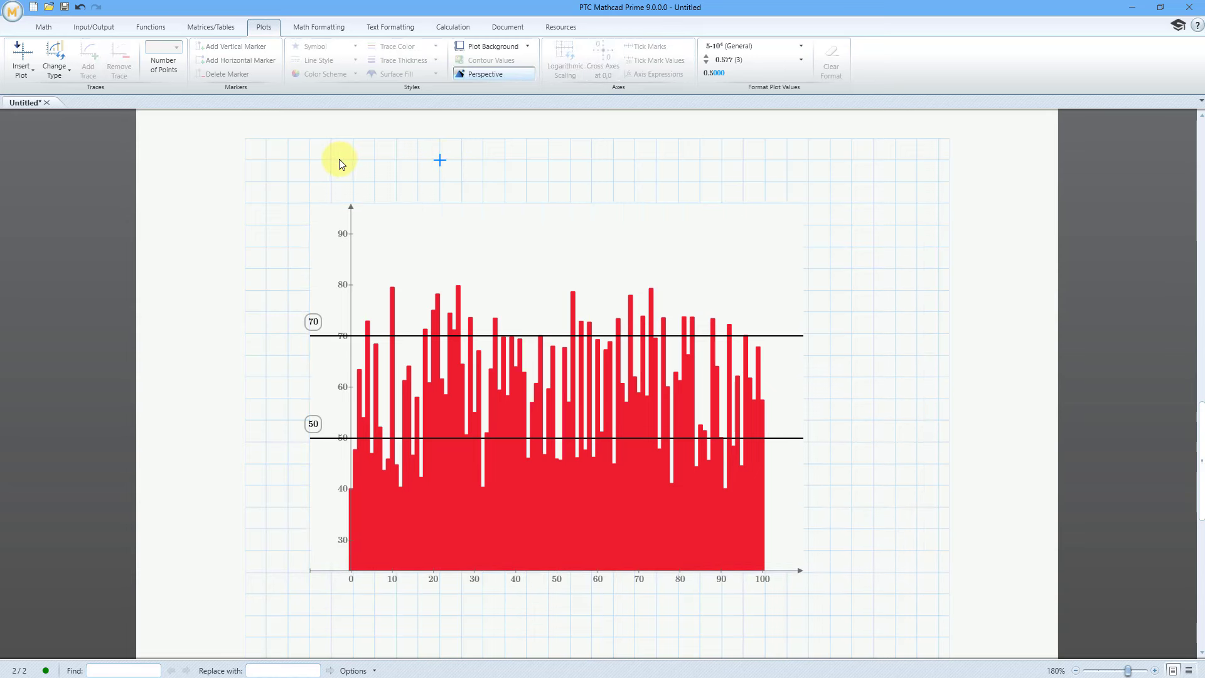
Recalculate the worksheet several times to regenerate the plotted random data
click(447, 28)
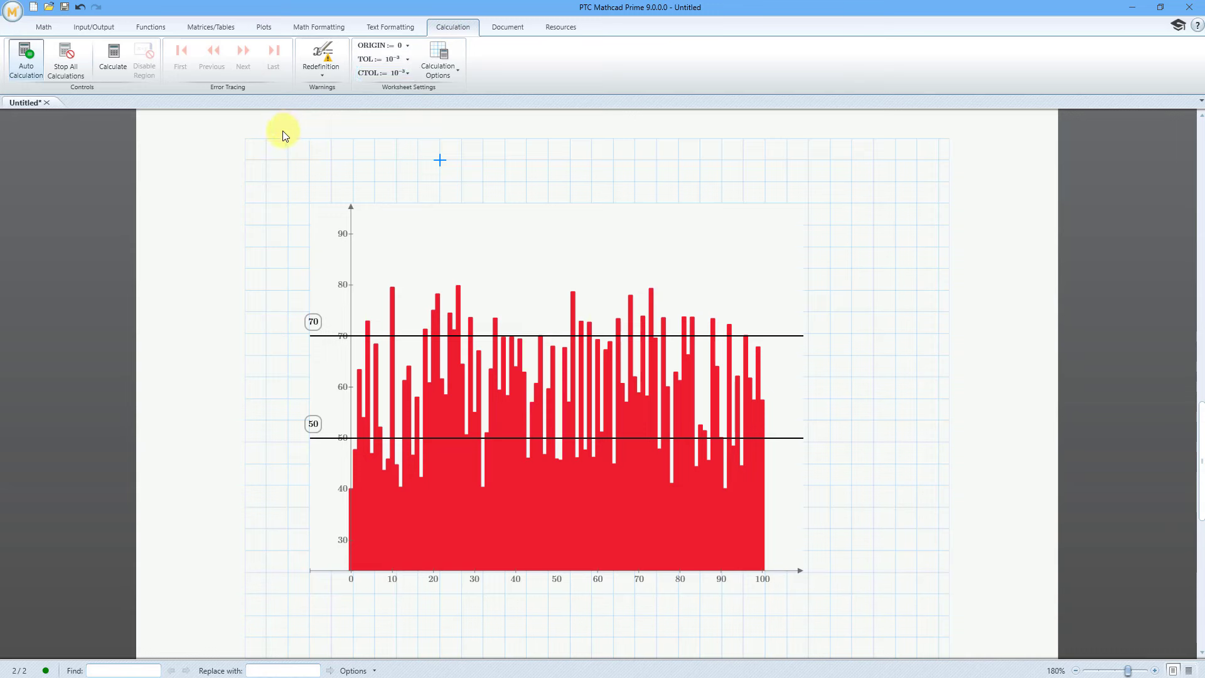
click(117, 66)
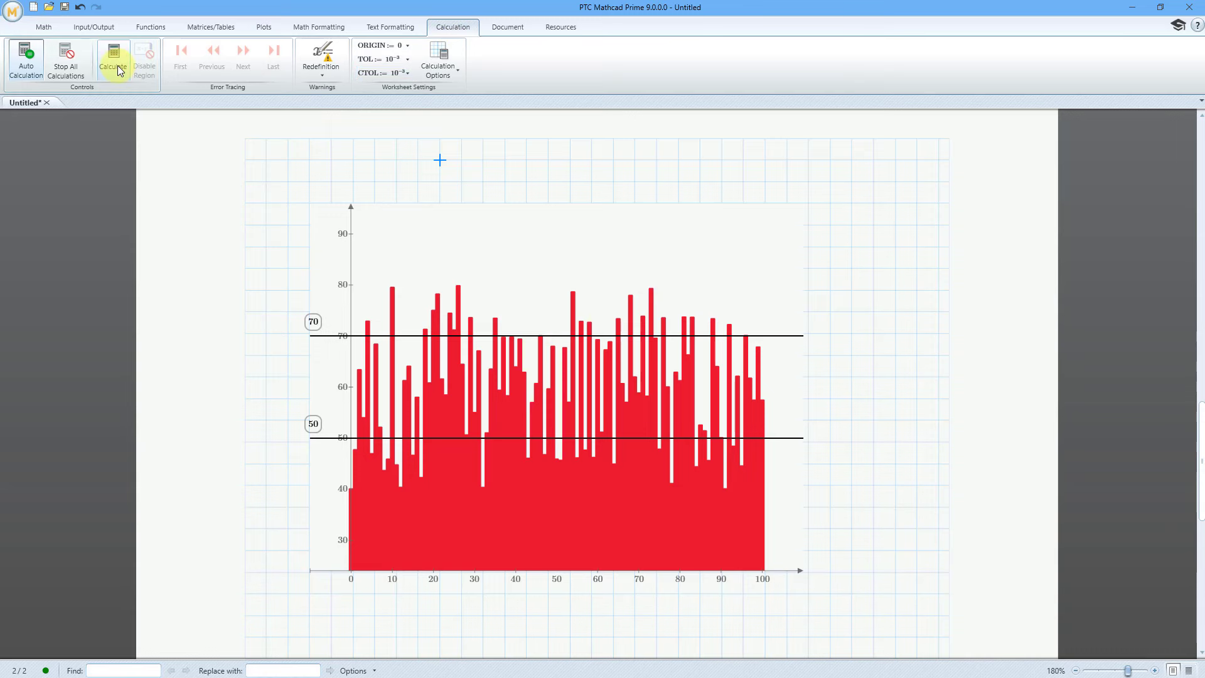
click(117, 70)
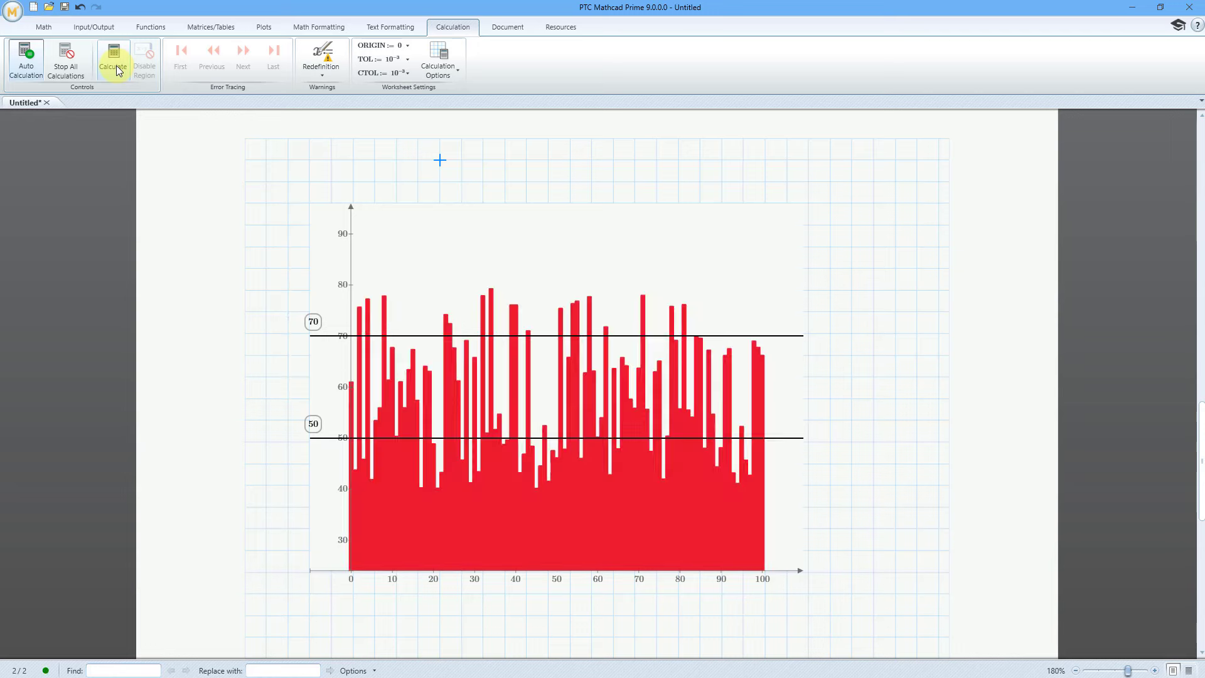
click(117, 69)
click(117, 70)
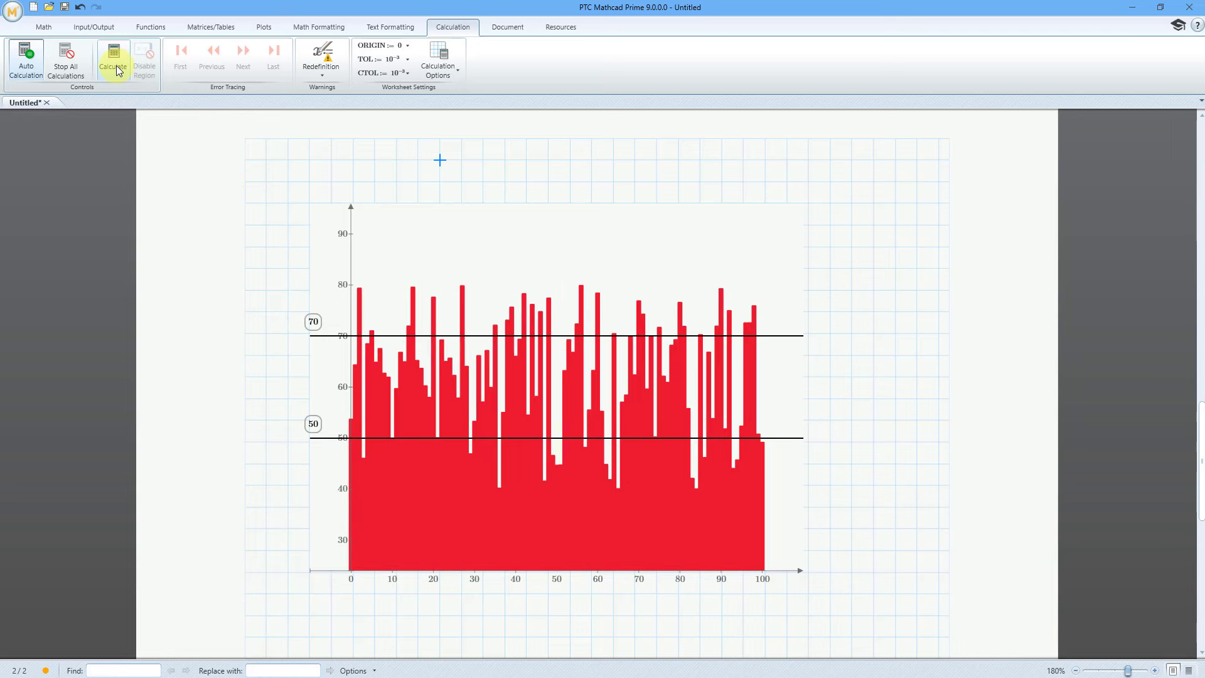
click(116, 68)
click(116, 68)
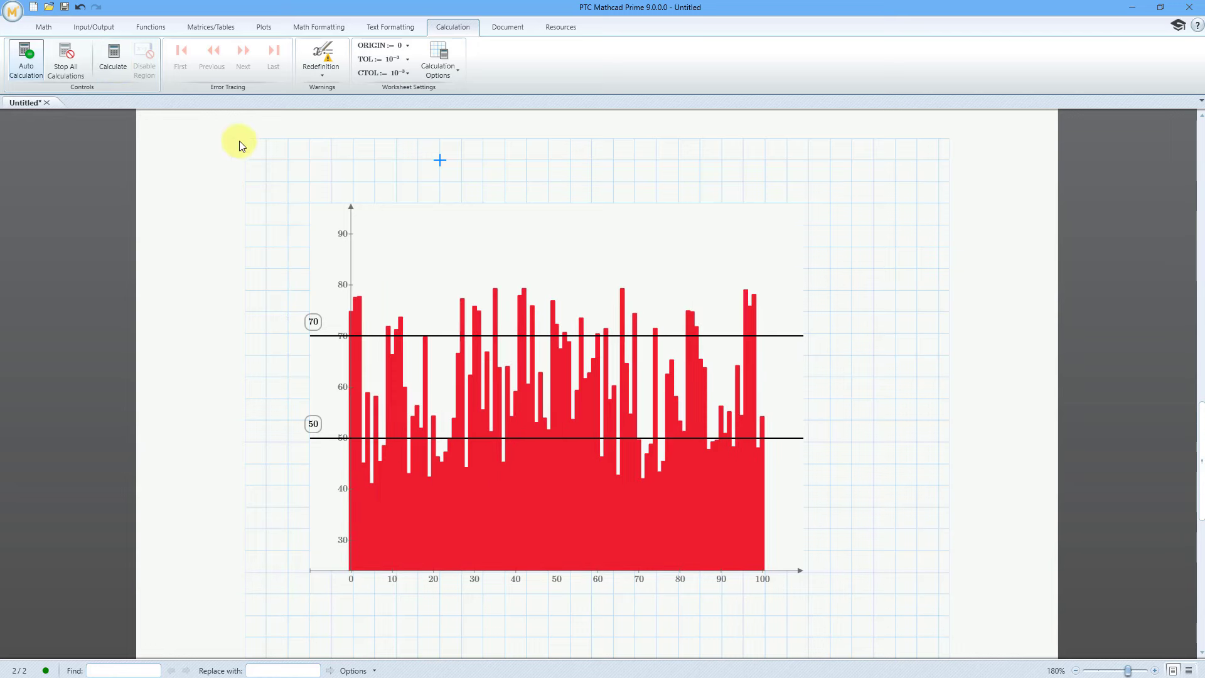
click(310, 161)
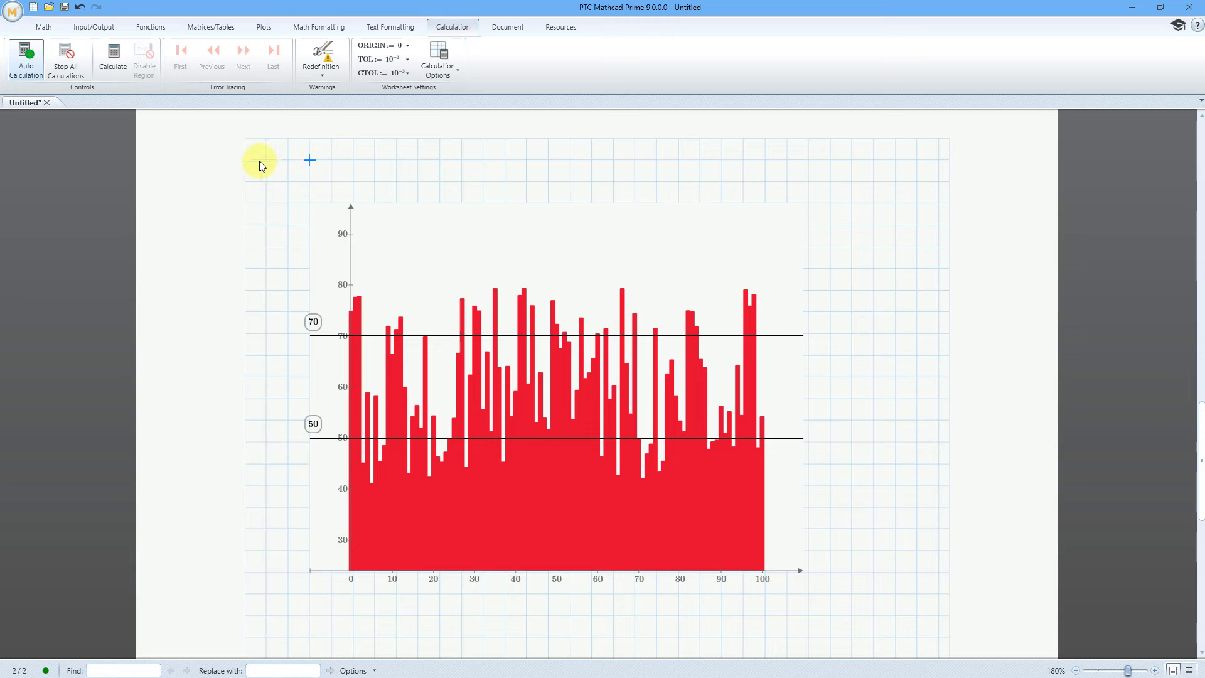